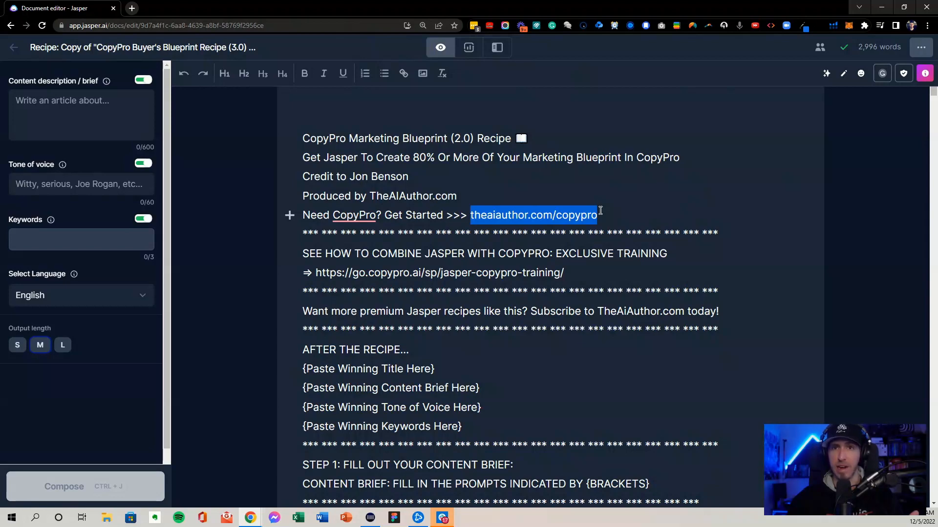
- Look over the recipe's introduction and the exclusive training link above the content brief instructions
{"action": "scroll", "coordinate": [600, 211], "scroll_direction": "down", "scroll_amount": 3}
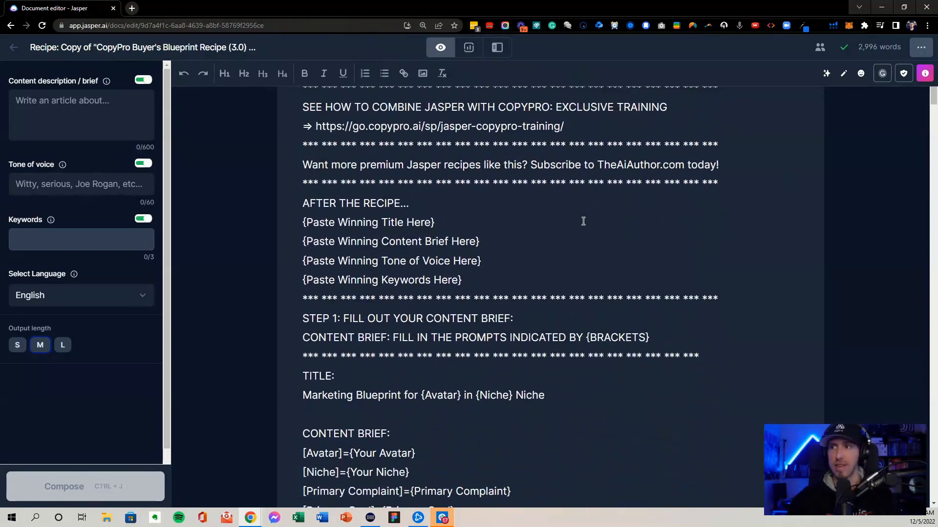
{"action": "scroll", "coordinate": [484, 276], "scroll_direction": "down", "scroll_amount": 1}
{"action": "scroll", "coordinate": [483, 264], "scroll_direction": "down", "scroll_amount": 1}
{"action": "scroll", "coordinate": [479, 257], "scroll_direction": "up", "scroll_amount": 2}
{"action": "left_click_drag", "start_coordinate": [315, 126], "coordinate": [596, 120]}
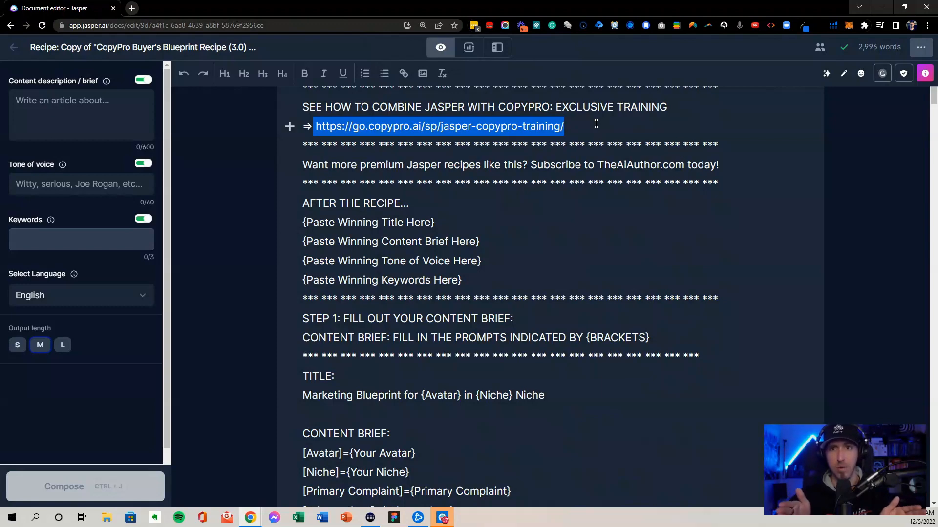
- Copy the [Avatar] and [Niche] placeholder lines from the recipe's content brief into the content description
{"action": "scroll", "coordinate": [549, 297], "scroll_direction": "down", "scroll_amount": 3}
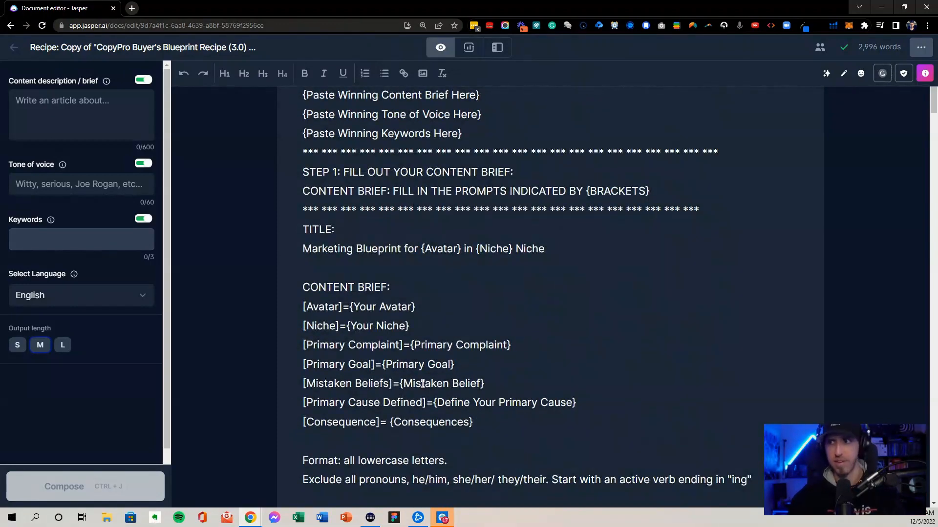
{"action": "scroll", "coordinate": [425, 386], "scroll_direction": "down", "scroll_amount": 1}
{"action": "left_click_drag", "start_coordinate": [304, 257], "coordinate": [510, 370]}
{"action": "left_click", "coordinate": [411, 276]}
{"action": "left_click_drag", "start_coordinate": [411, 277], "coordinate": [299, 258]}
{"action": "key", "text": "ctrl+c"}
{"action": "left_click", "coordinate": [25, 98]}
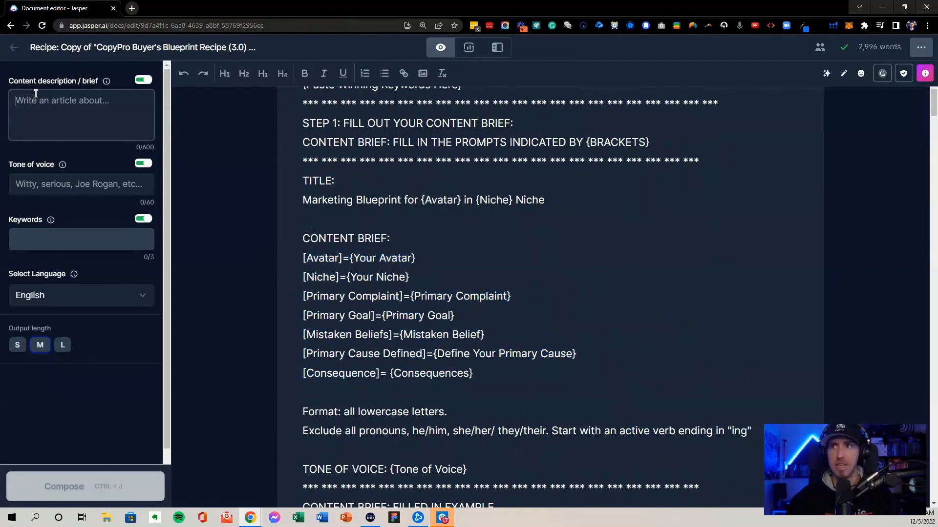
{"action": "key", "text": "ctrl+v"}
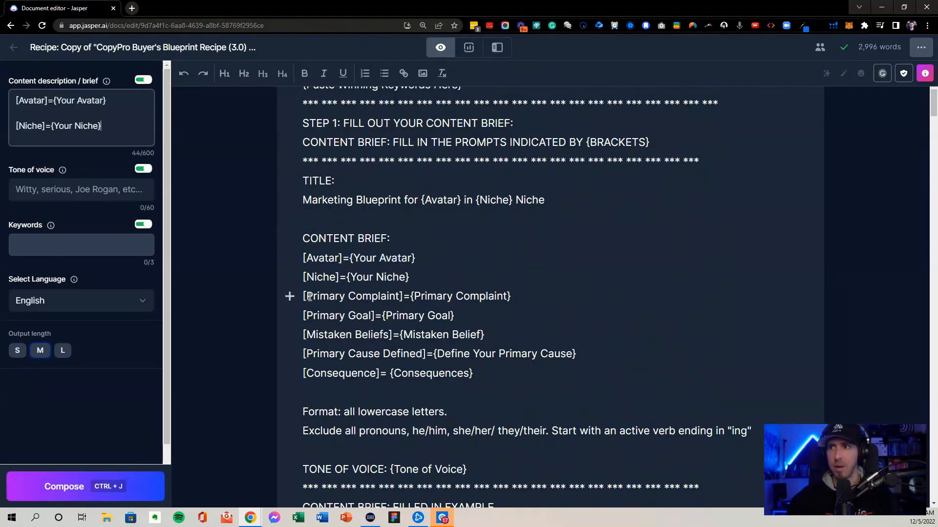
- Copy the [Primary Goal] placeholder line from the recipe and add it beneath the niche line in the content description
{"action": "double_click", "coordinate": [355, 315]}
{"action": "triple_click", "coordinate": [334, 335]}
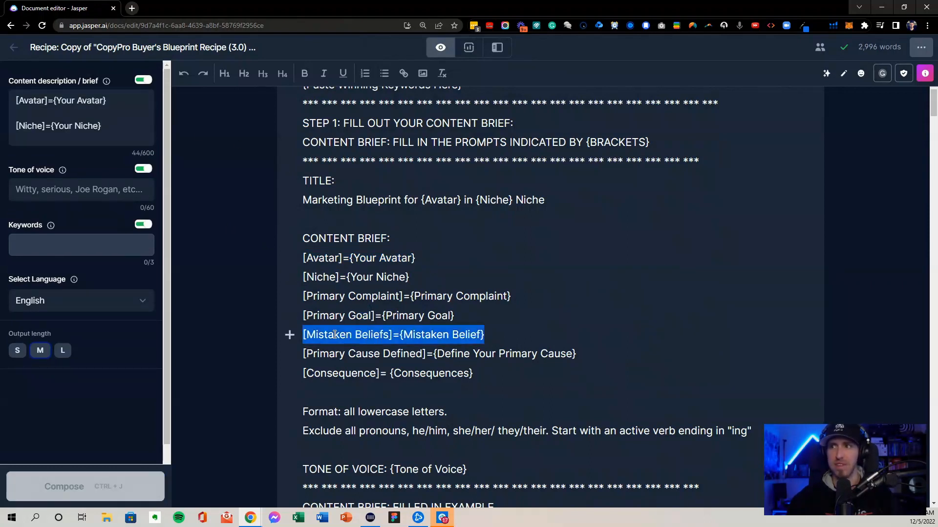
{"action": "left_click", "coordinate": [356, 376]}
{"action": "double_click", "coordinate": [356, 374]}
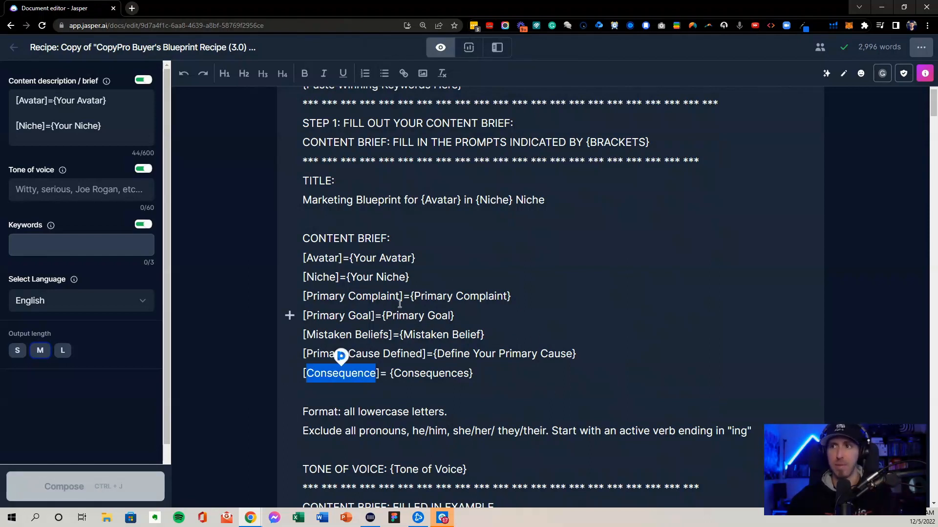
{"action": "left_click_drag", "start_coordinate": [477, 315], "coordinate": [299, 311]}
{"action": "left_click", "coordinate": [135, 129]}
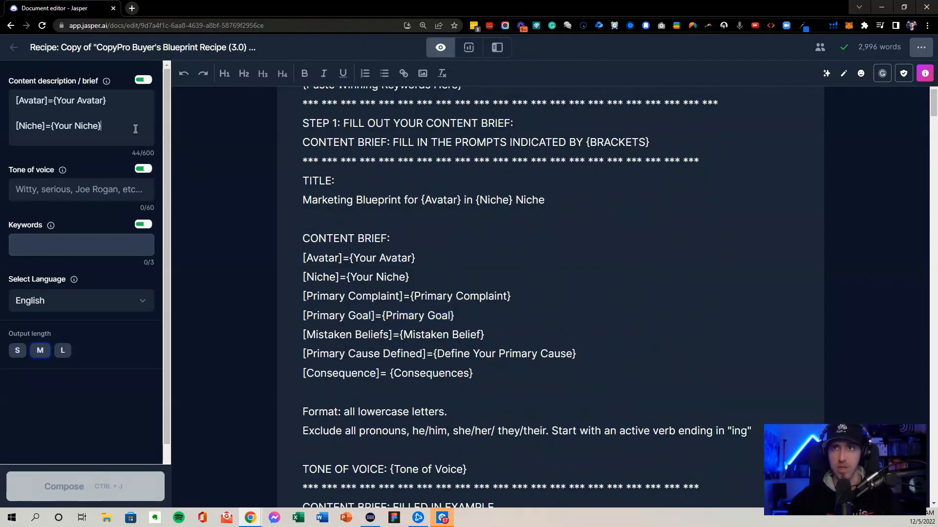
{"action": "key", "text": "Return"}
{"action": "key", "text": "Return"}
{"action": "key", "text": "ctrl+v"}
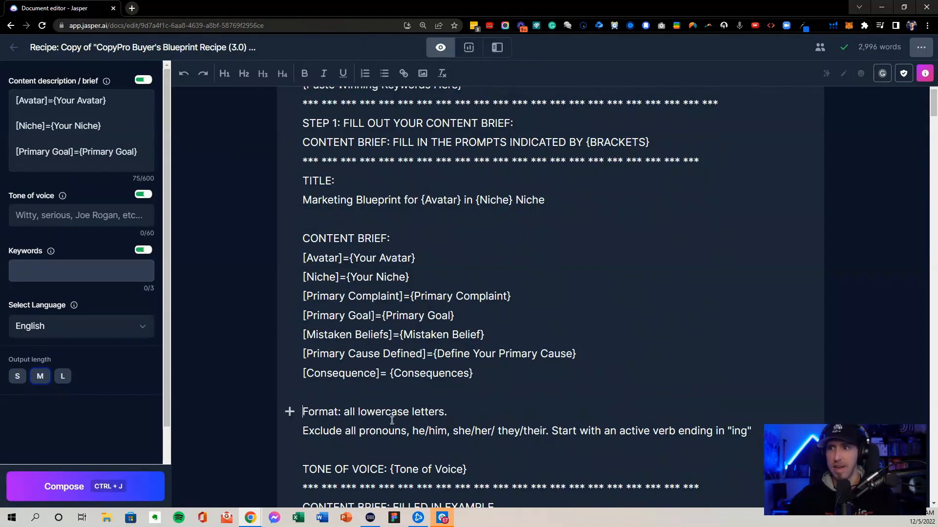
- Copy the lowercase format and pronoun-exclusion instructions from the recipe to the end of the content description
{"action": "left_click_drag", "start_coordinate": [302, 411], "coordinate": [730, 448]}
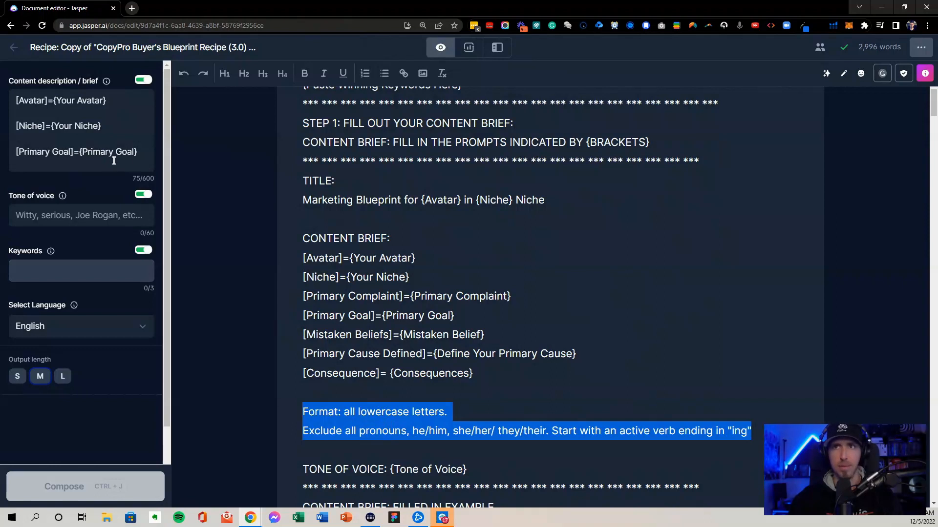
{"action": "left_click", "coordinate": [137, 157]}
{"action": "key", "text": "Return"}
{"action": "key", "text": "Return"}
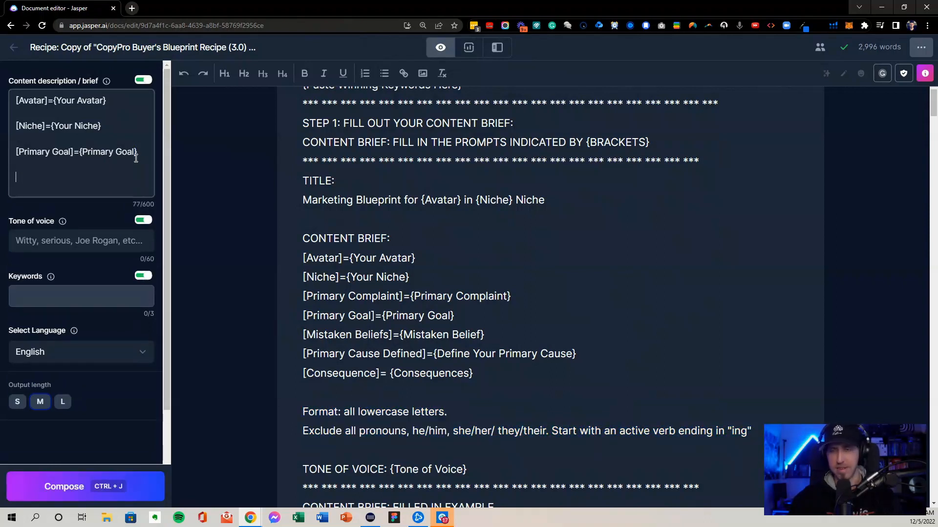
{"action": "key", "text": "ctrl+v"}
- Set the tone of voice to "Visceral Emotional Language"
{"action": "left_click", "coordinate": [118, 292]}
{"action": "left_click", "coordinate": [116, 319]}
{"action": "double_click", "coordinate": [89, 290]}
{"action": "triple_click", "coordinate": [89, 290]}
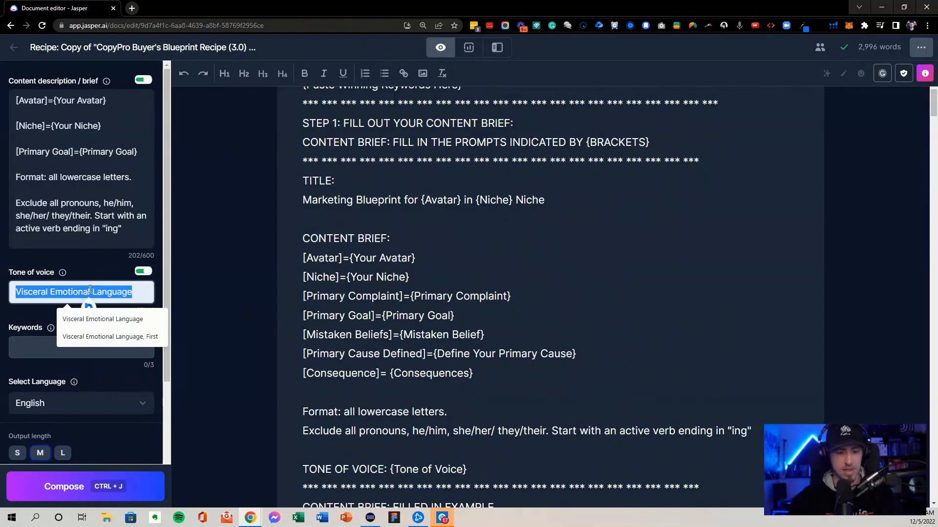
{"action": "key", "text": "ctrl+x"}
{"action": "key", "text": "ctrl+v"}
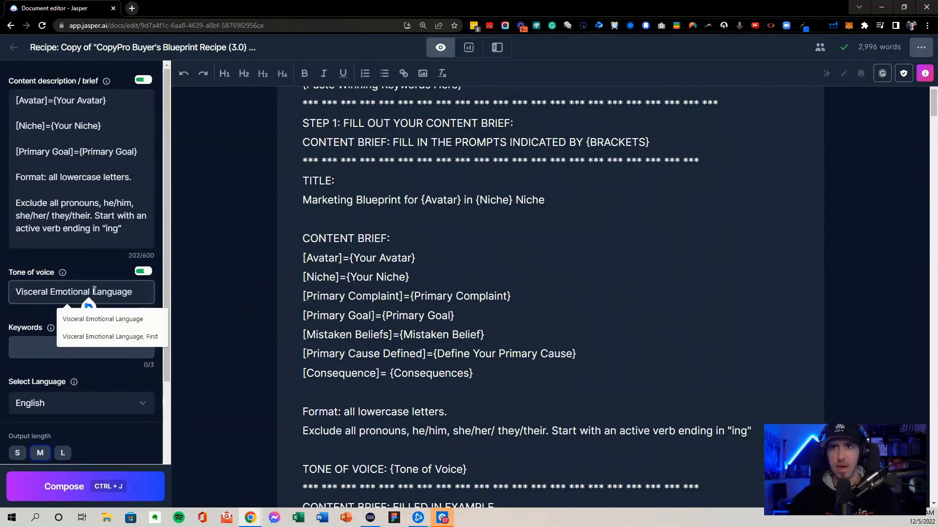
- Replace the avatar placeholder in the content description with "entrepreneurs" and the niche placeholder with "business"
{"action": "left_click_drag", "start_coordinate": [119, 233], "coordinate": [32, 190]}
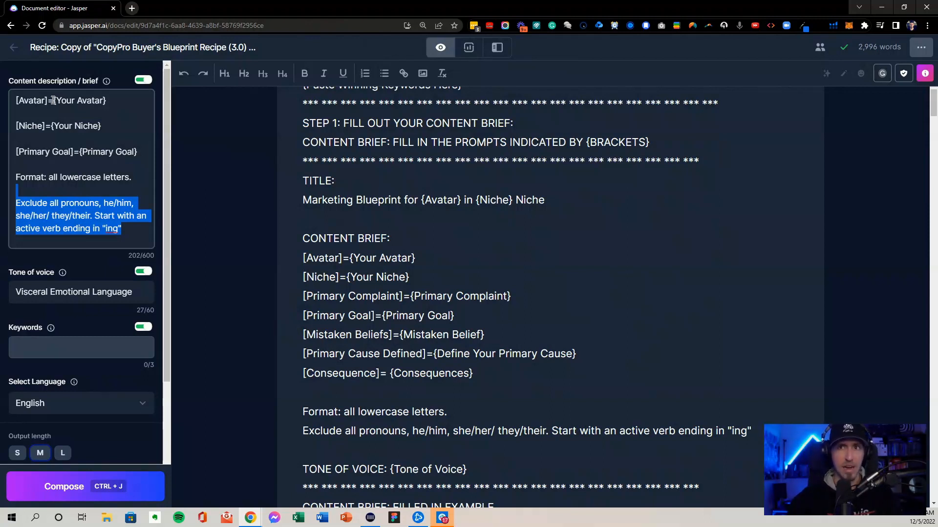
{"action": "left_click_drag", "start_coordinate": [53, 100], "coordinate": [106, 101]}
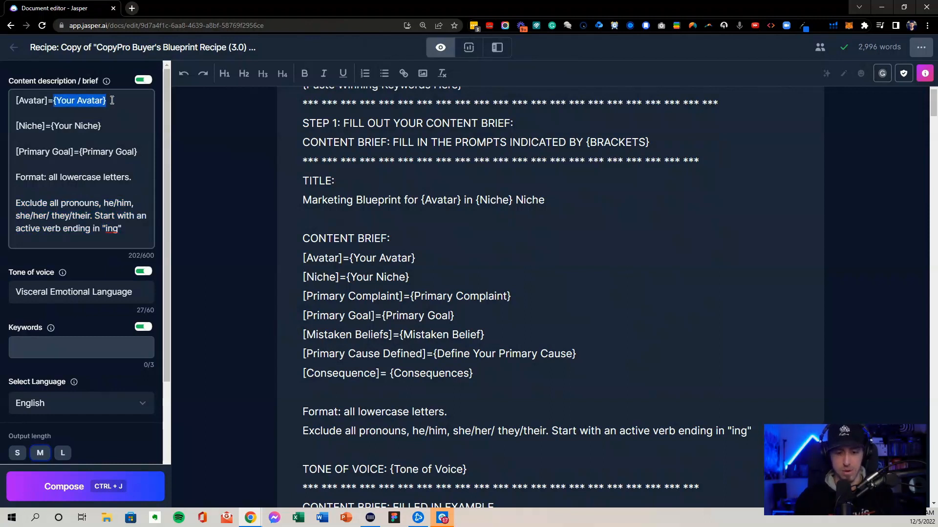
{"action": "type", "text": "ent"}
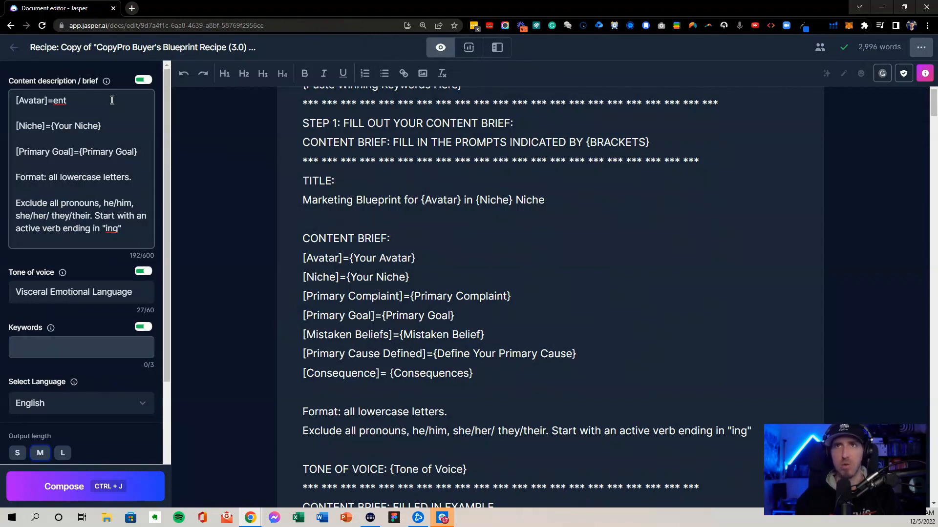
{"action": "type", "text": "repreneurs"}
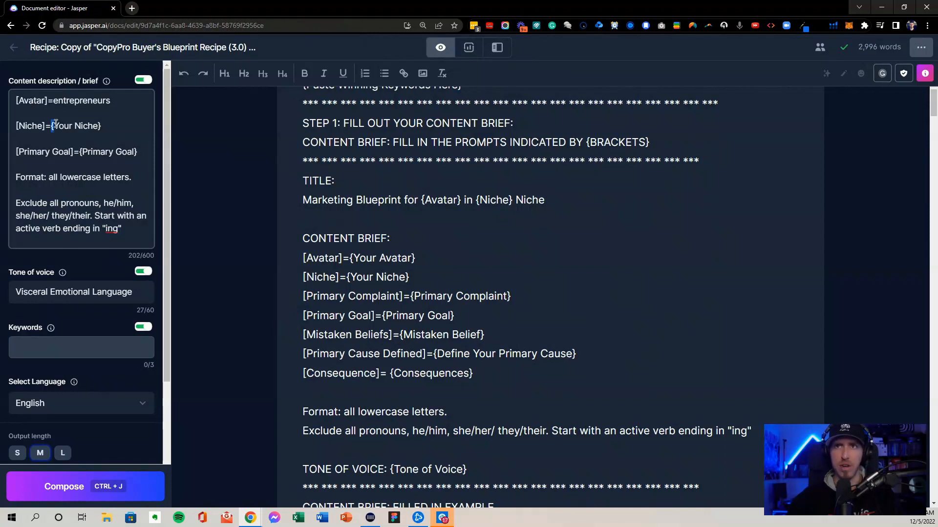
{"action": "left_click_drag", "start_coordinate": [56, 123], "coordinate": [144, 126]}
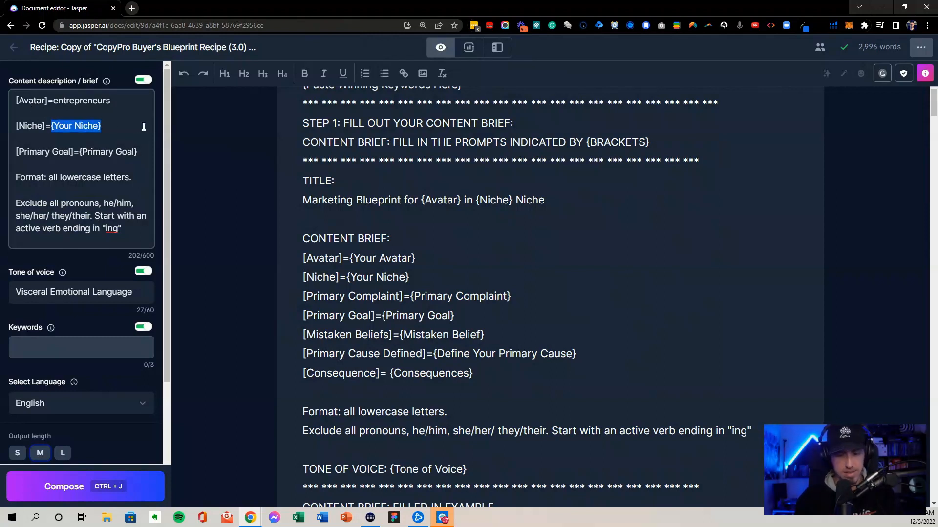
{"action": "type", "text": "business"}
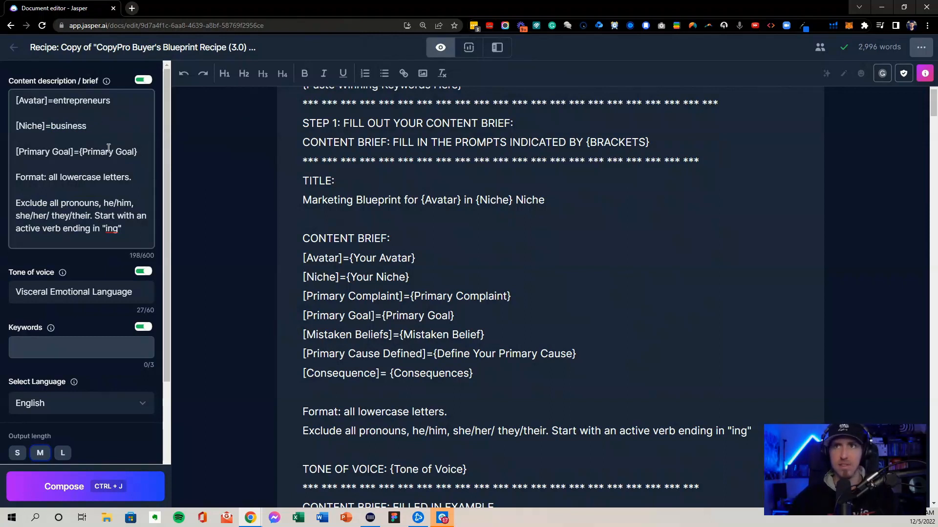
- Replace the primary goal placeholder in the content description with "have more fun"
{"action": "left_click_drag", "start_coordinate": [85, 151], "coordinate": [146, 154]}
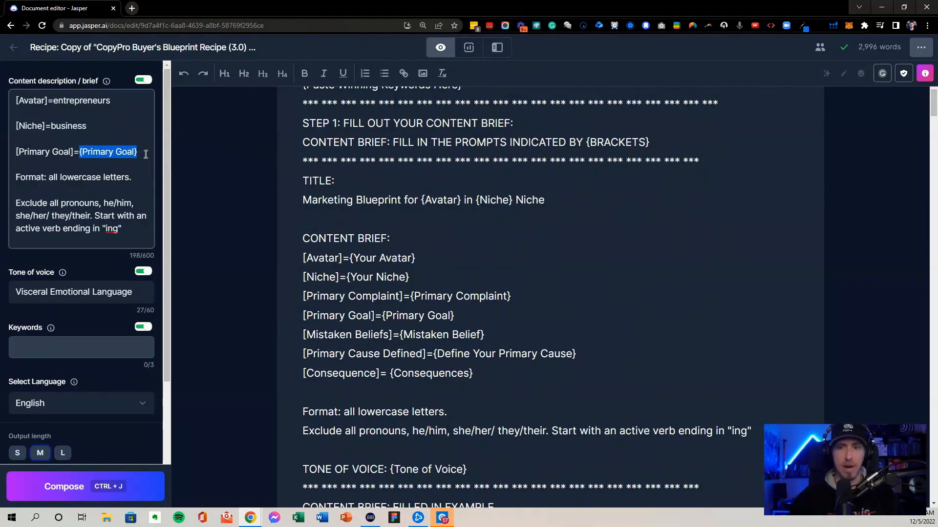
{"action": "type", "text": "have more"}
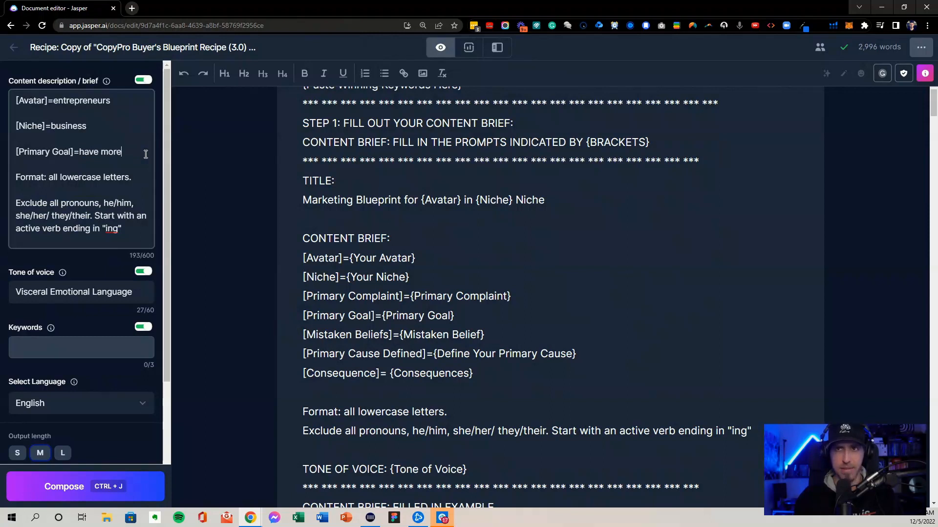
{"action": "type", "text": " fun"}
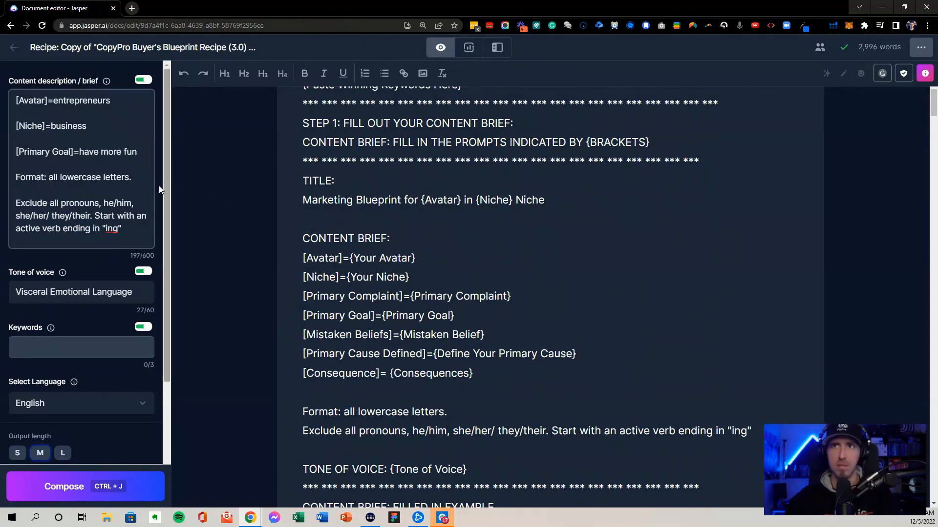
- Check the recipe's filled-in example and change the niche in the content description to "startups"
{"action": "scroll", "coordinate": [327, 264], "scroll_direction": "down", "scroll_amount": 5}
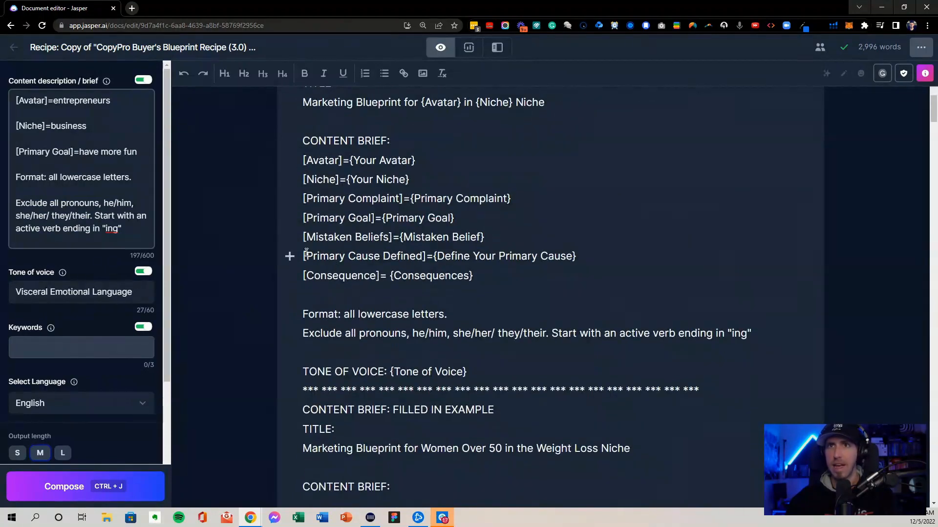
{"action": "scroll", "coordinate": [337, 249], "scroll_direction": "down", "scroll_amount": 2}
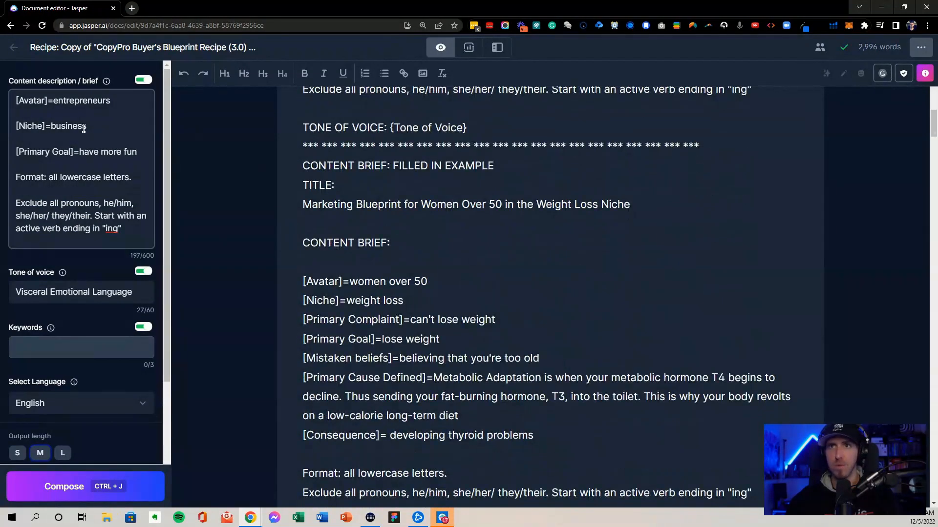
{"action": "double_click", "coordinate": [77, 126]}
{"action": "type", "text": "startups"}
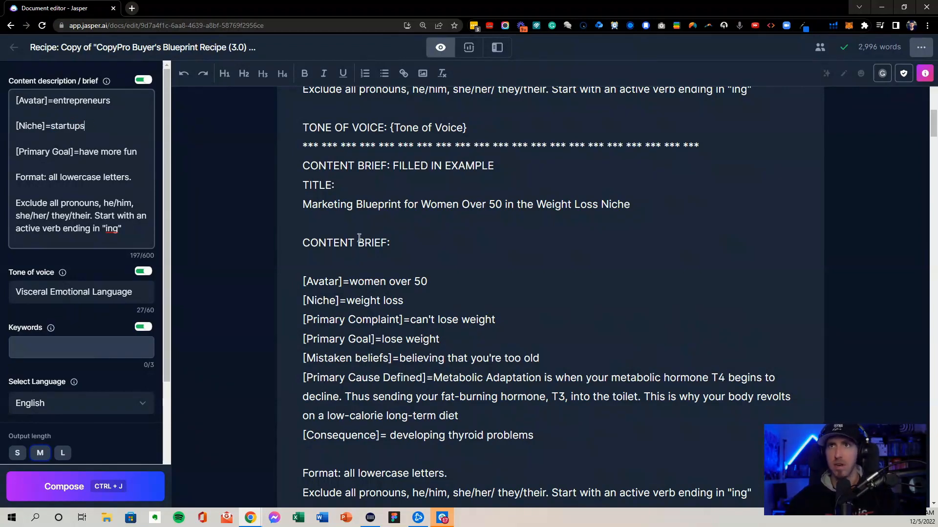
- Enlarge the page and generate Jasper's answer below the prompt "What would be the [Primary Goal] of [Avatar]?"
{"action": "scroll", "coordinate": [463, 303], "scroll_direction": "down", "scroll_amount": 9}
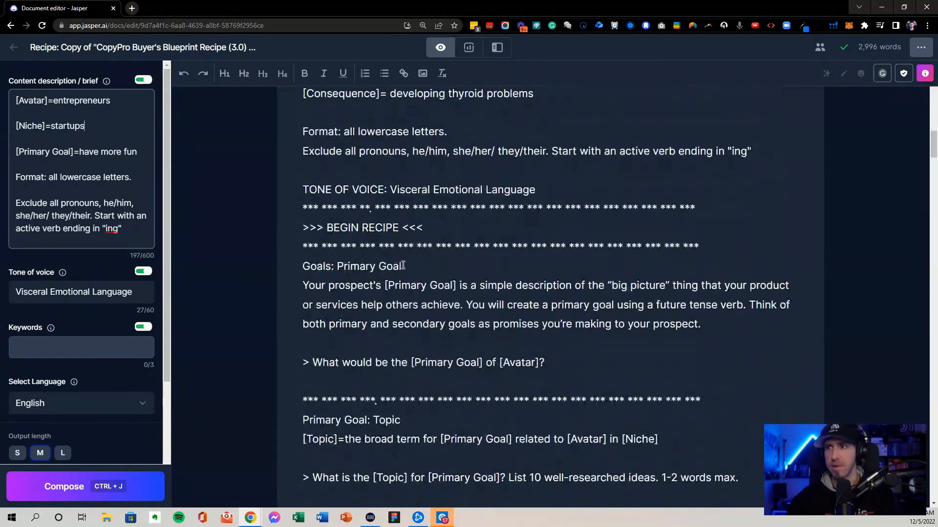
{"action": "left_click_drag", "start_coordinate": [301, 168], "coordinate": [603, 262]}
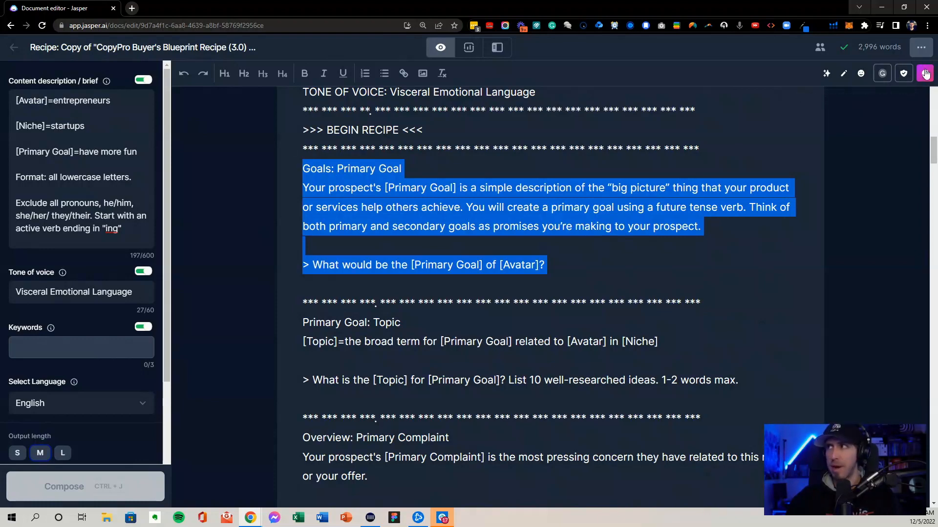
{"action": "left_click", "coordinate": [927, 26]}
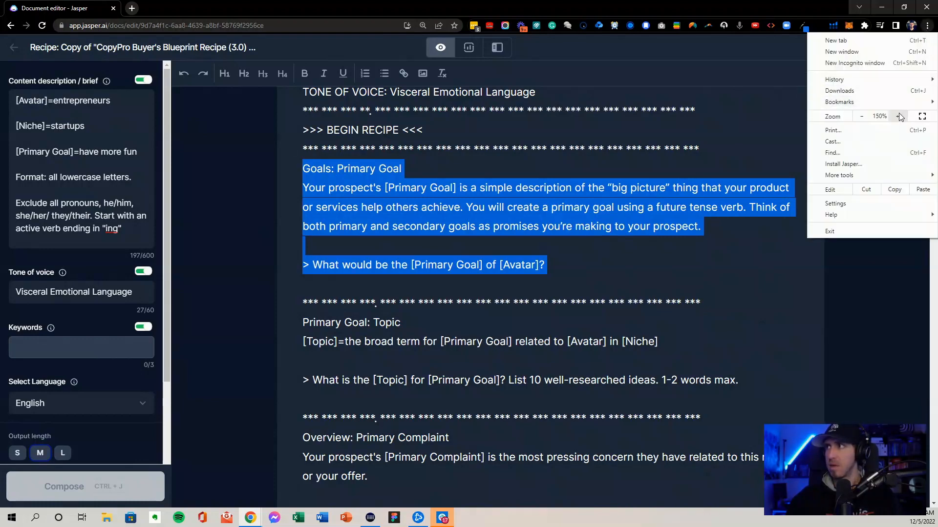
{"action": "left_click", "coordinate": [899, 116]}
{"action": "key", "text": "Escape"}
{"action": "left_click", "coordinate": [578, 309]}
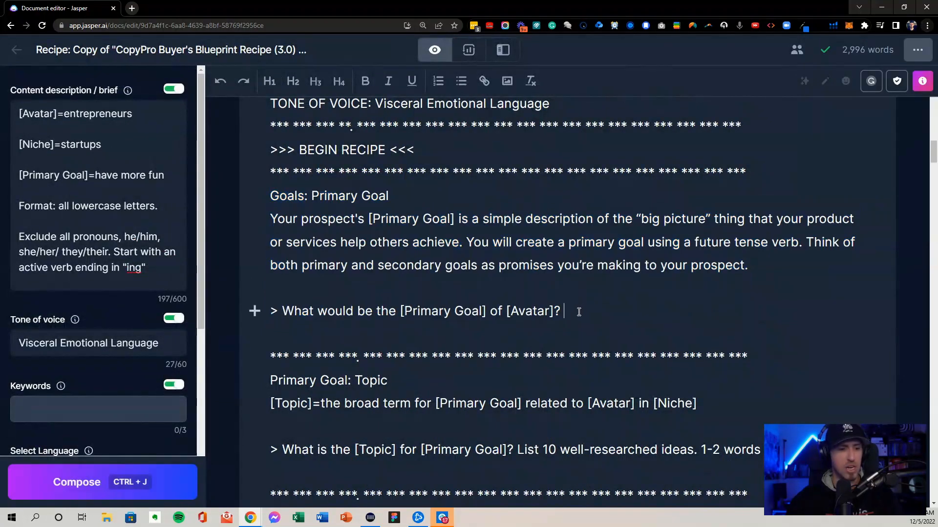
{"action": "key", "text": "ctrl+j"}
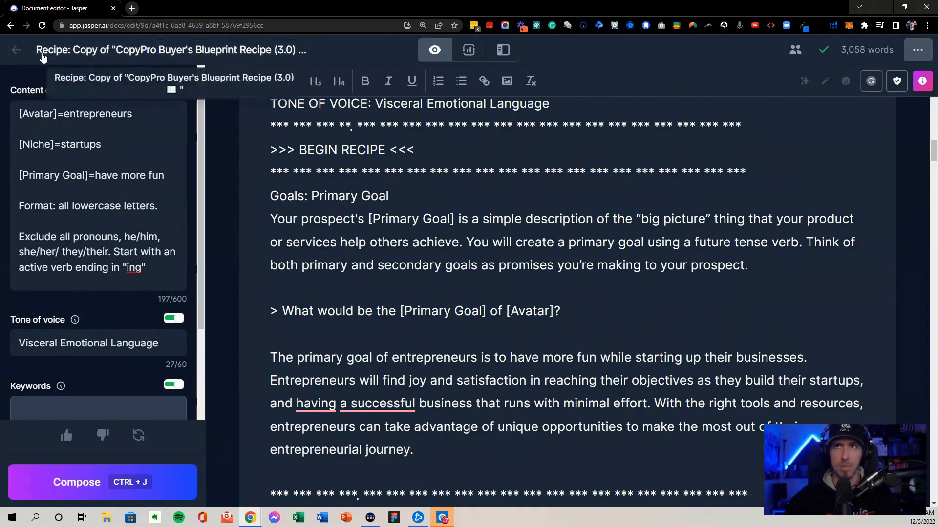
- Rename the document as "Buyer's Blueprint for Entreprneurs in Startups"
{"action": "left_click", "coordinate": [81, 51]}
{"action": "triple_click", "coordinate": [46, 51]}
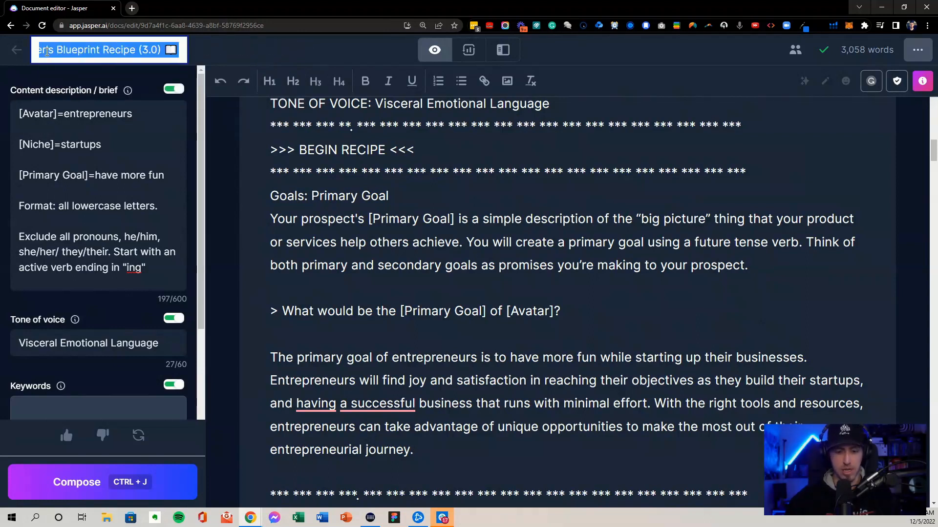
{"action": "type", "text": "Buyer"}
{"action": "type", "text": "'s Blueprin"}
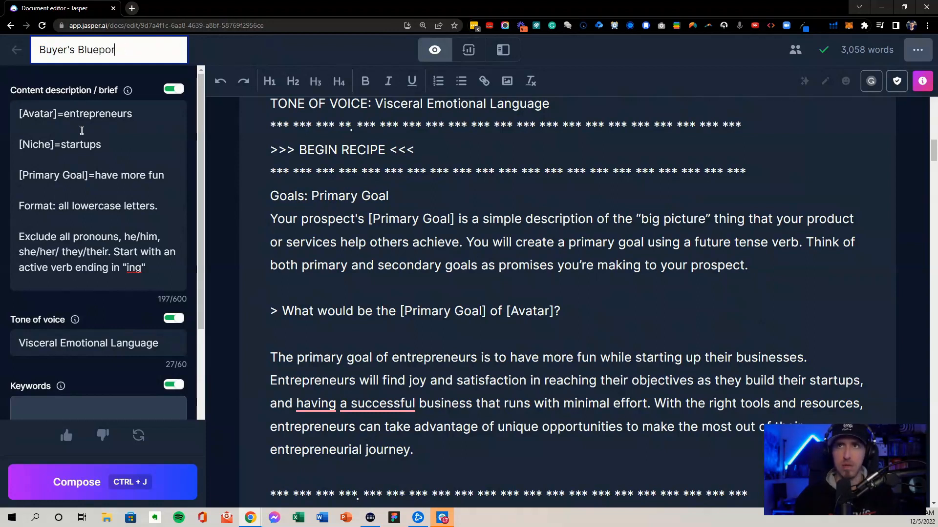
{"action": "type", "text": "rint"}
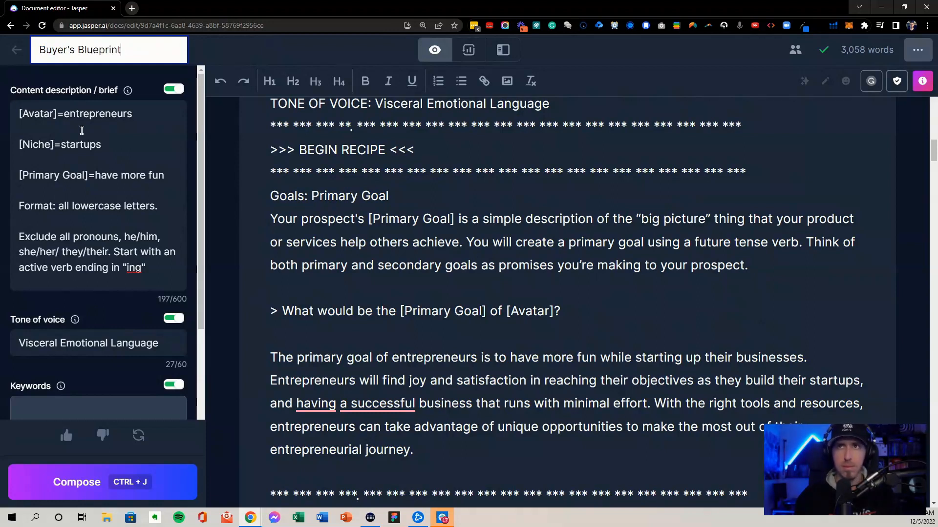
{"action": "type", "text": " for EN"}
{"action": "type", "text": "treprneu"}
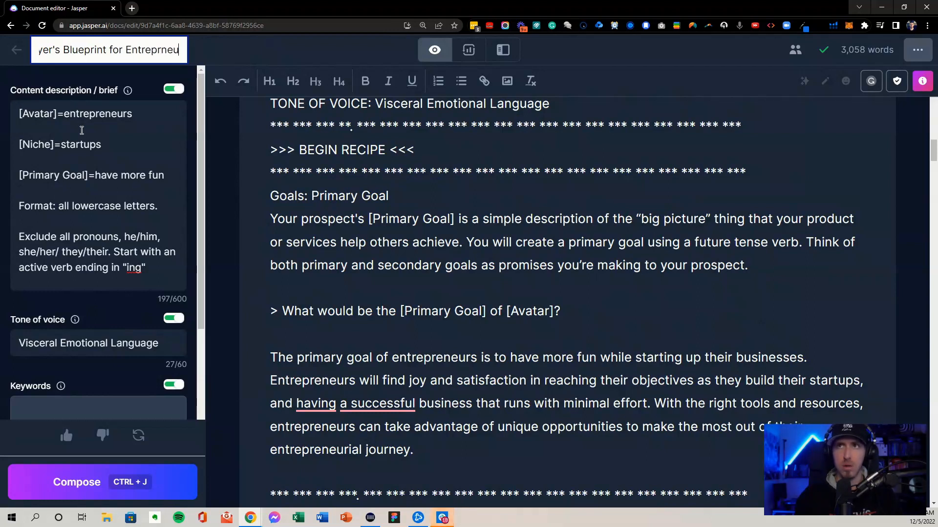
{"action": "type", "text": "rs in Startups"}
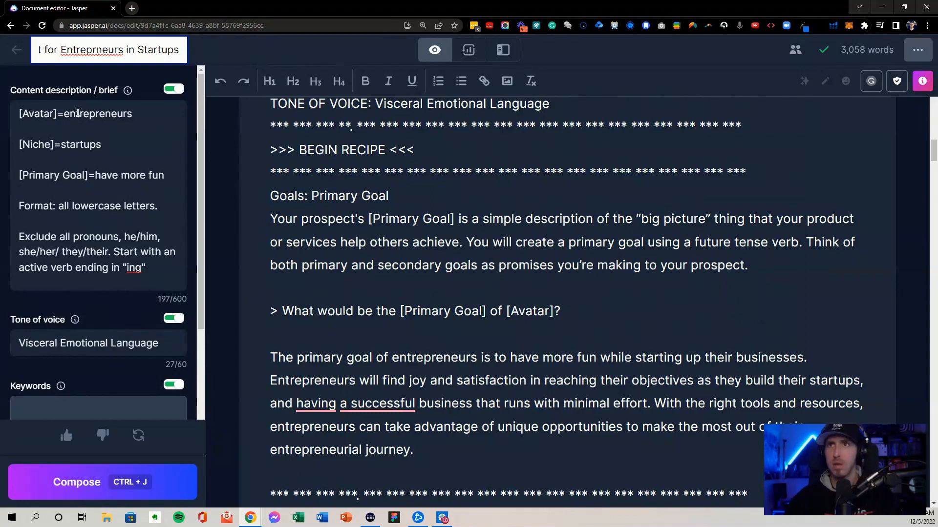
- Correct the misspelled word in the document title to "Entrepreneurs"
{"action": "right_click", "coordinate": [106, 52]}
{"action": "left_click", "coordinate": [128, 62]}
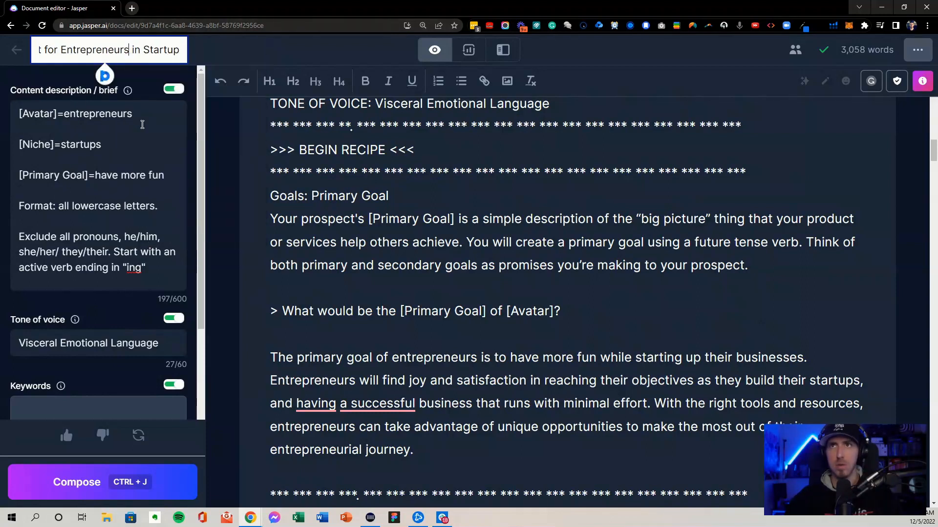
{"action": "left_click", "coordinate": [142, 129]}
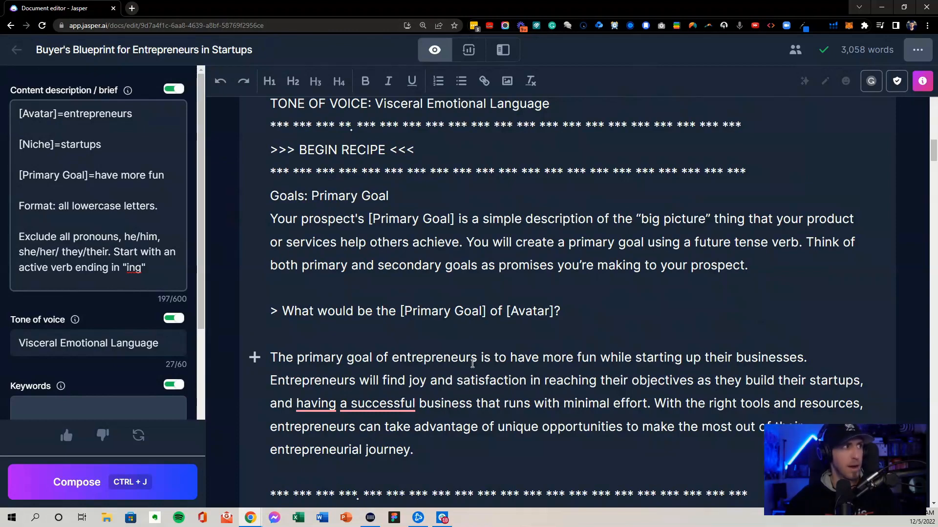
- Generate Jasper's list of ideas for the prompt "What is the [Topic] for [Primary Goal]?" in the Primary Goal: Topic section
{"action": "scroll", "coordinate": [496, 342], "scroll_direction": "down", "scroll_amount": 3}
{"action": "left_click", "coordinate": [316, 215]}
{"action": "scroll", "coordinate": [440, 326], "scroll_direction": "down", "scroll_amount": 2}
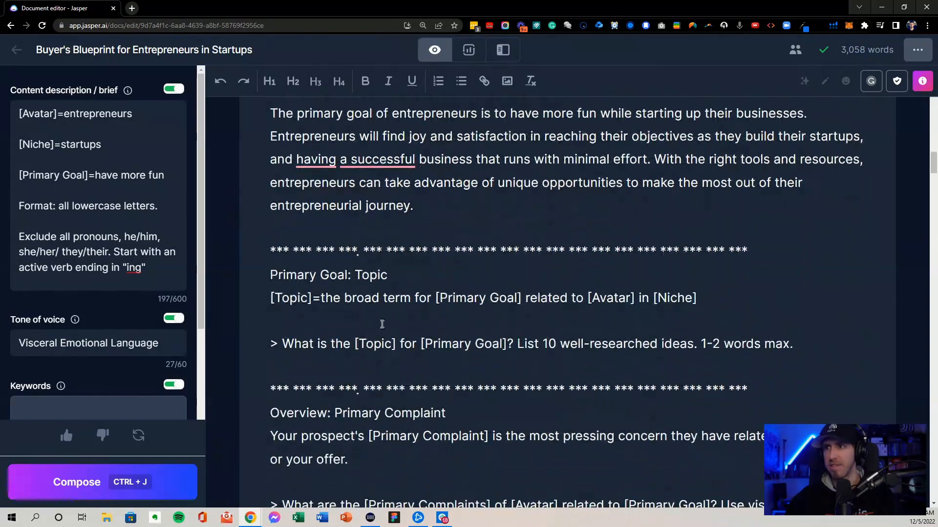
{"action": "left_click", "coordinate": [270, 275]}
{"action": "left_click", "coordinate": [796, 343], "text": "shift"}
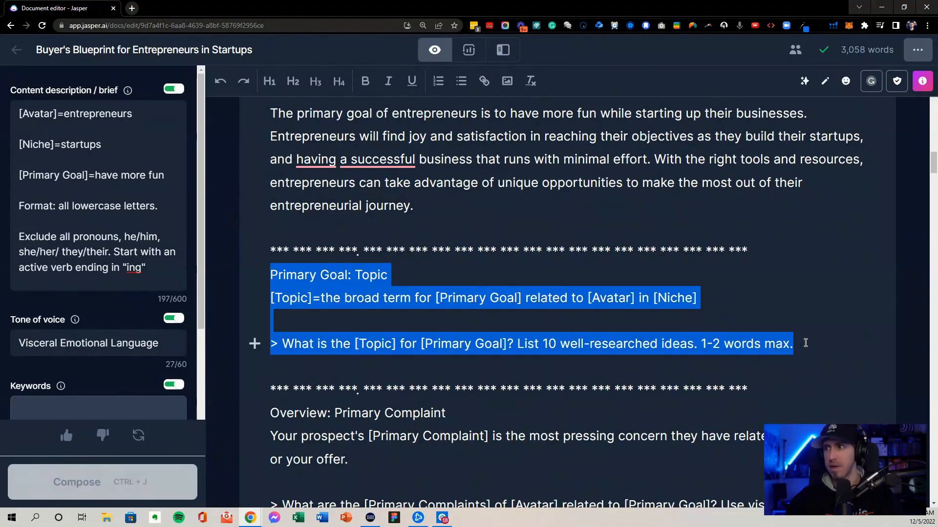
{"action": "key", "text": "ctrl+j"}
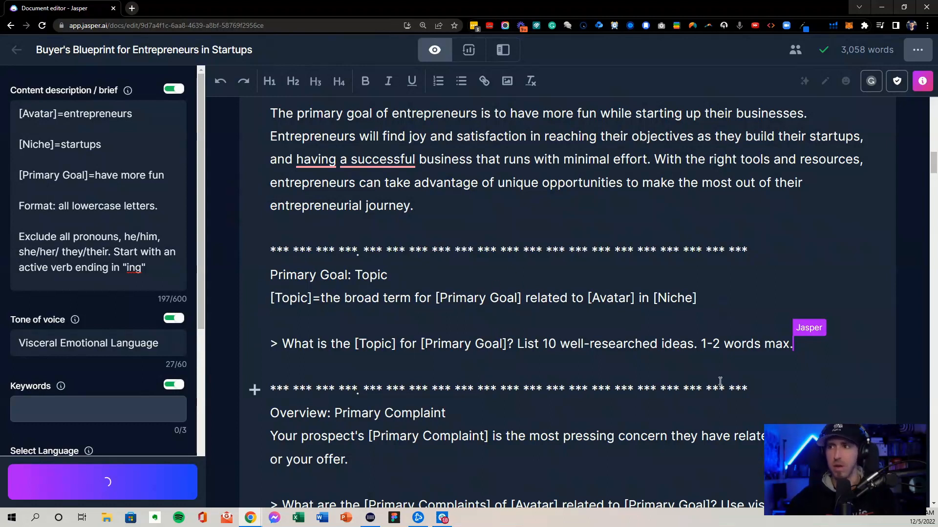
{"action": "scroll", "coordinate": [428, 336], "scroll_direction": "down", "scroll_amount": 1}
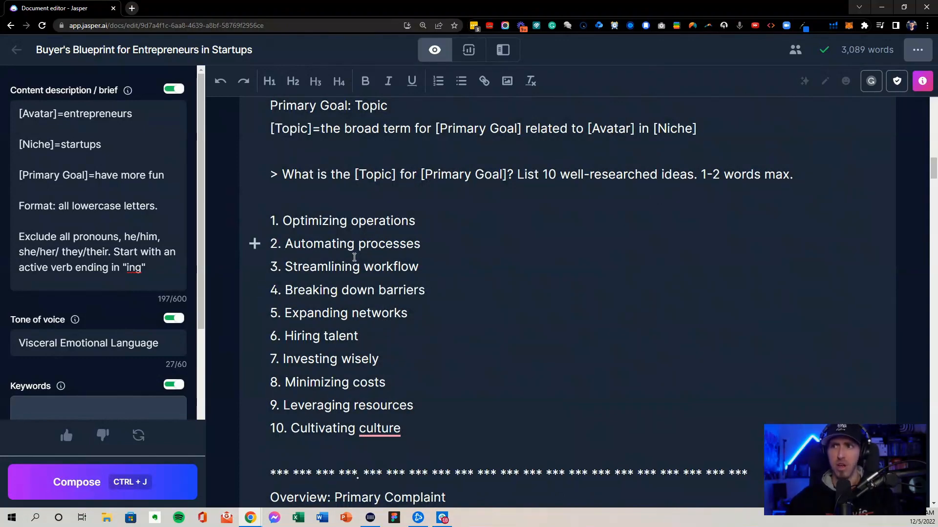
- Generate the list answering "What are the [Primary Complaints] of [Avatar] related to [Primary Goal]?" and have Jasper continue it
{"action": "scroll", "coordinate": [386, 293], "scroll_direction": "down", "scroll_amount": 4}
{"action": "scroll", "coordinate": [405, 325], "scroll_direction": "down", "scroll_amount": 1}
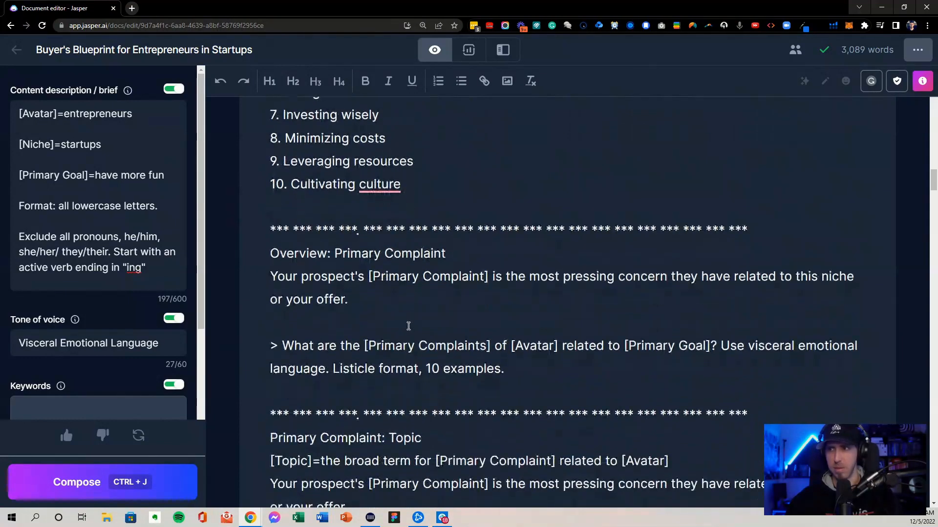
{"action": "triple_click", "coordinate": [522, 362]}
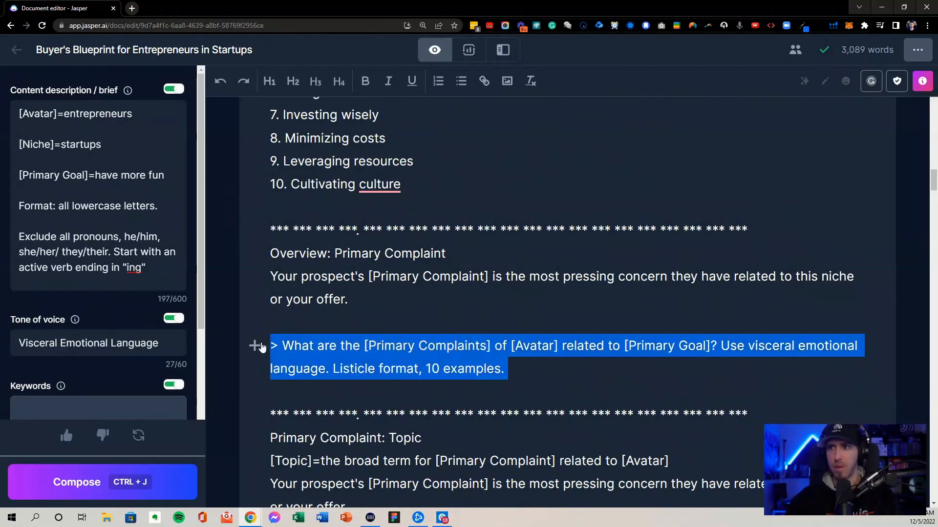
{"action": "left_click", "coordinate": [557, 365]}
{"action": "key", "text": "ctrl+j"}
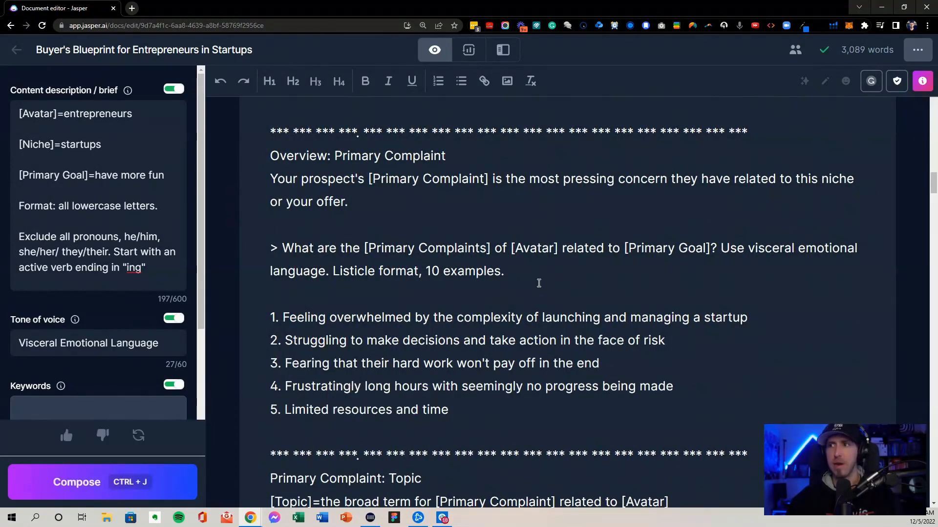
{"action": "key", "text": "ctrl+j"}
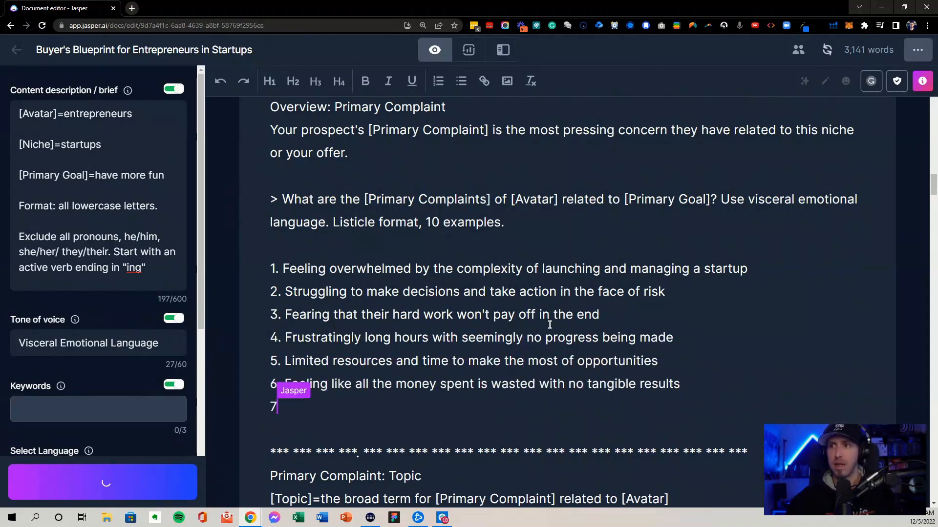
- Review the first and third complaints and have Jasper continue the list from item 10, "Disillusioned"
{"action": "left_click_drag", "start_coordinate": [283, 270], "coordinate": [759, 267]}
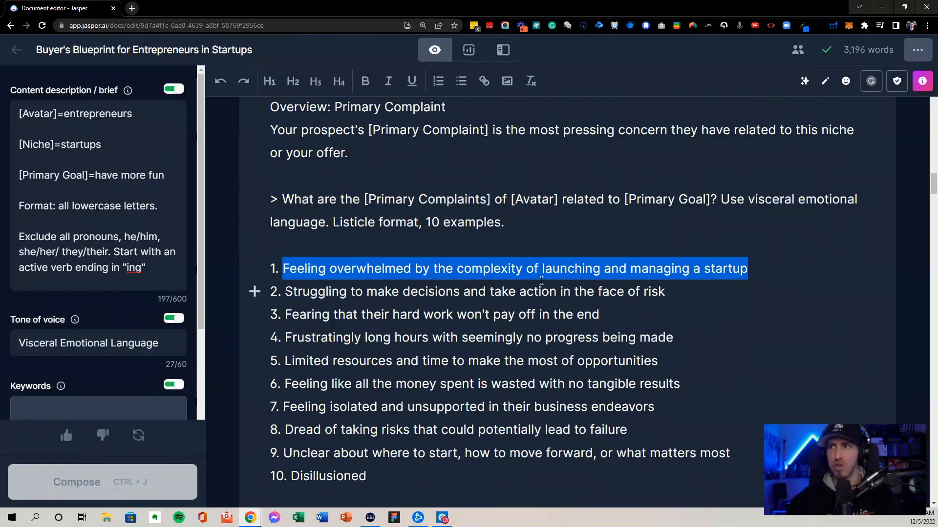
{"action": "left_click_drag", "start_coordinate": [699, 292], "coordinate": [605, 317]}
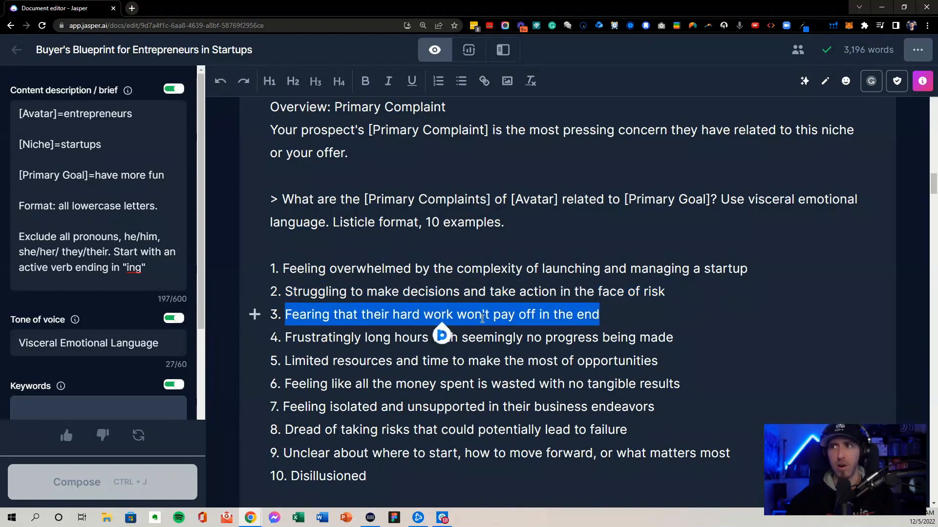
{"action": "scroll", "coordinate": [391, 390], "scroll_direction": "down", "scroll_amount": 1}
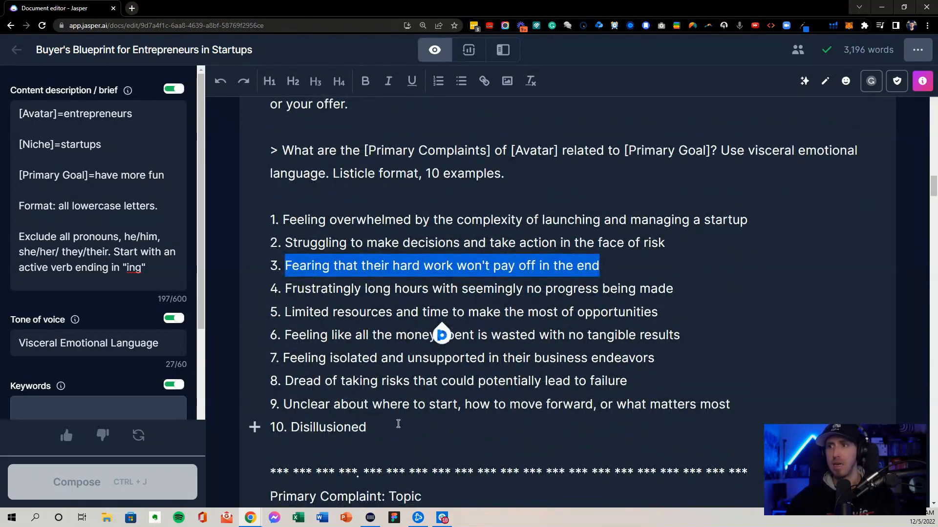
{"action": "left_click", "coordinate": [398, 424]}
{"action": "key", "text": "ctrl+j"}
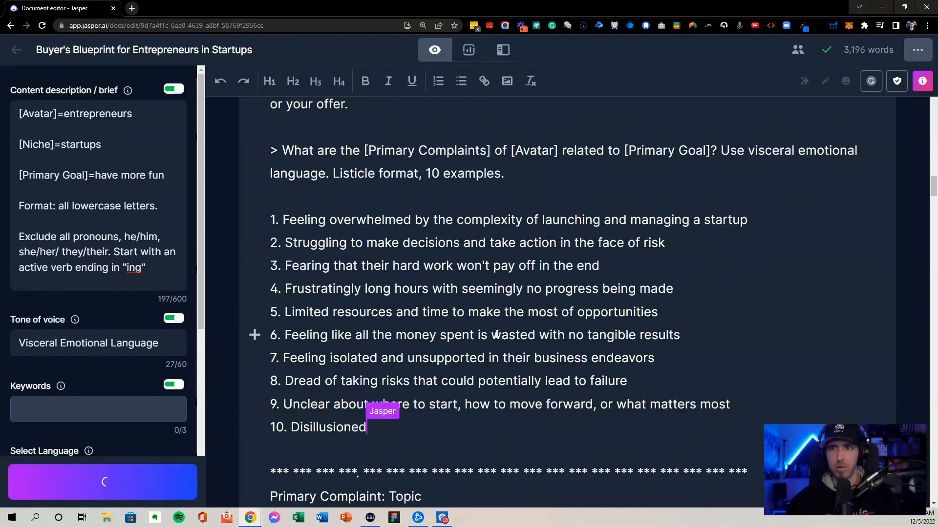
{"action": "scroll", "coordinate": [413, 350], "scroll_direction": "down", "scroll_amount": 2}
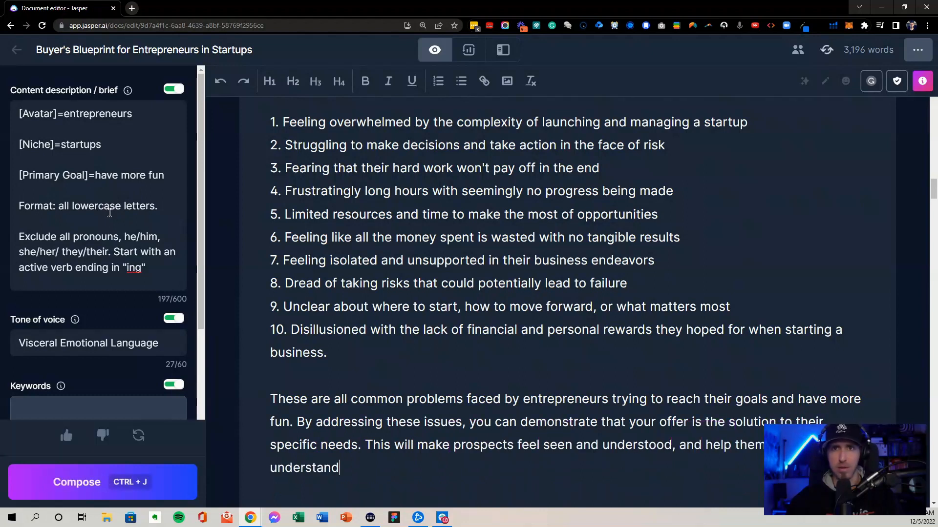
- Extend the closing text below the complaints list with two further rounds of Jasper output
{"action": "key", "text": "ctrl+j"}
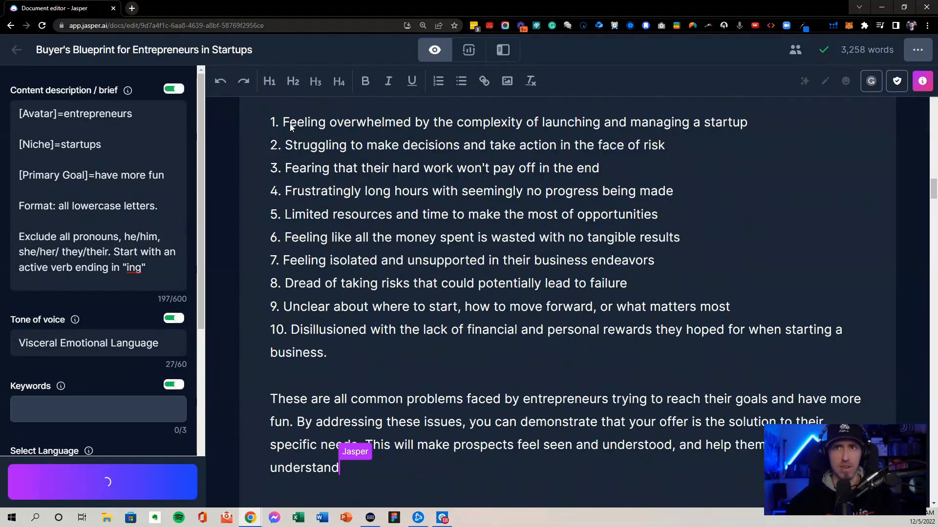
{"action": "scroll", "coordinate": [362, 342], "scroll_direction": "down", "scroll_amount": 1}
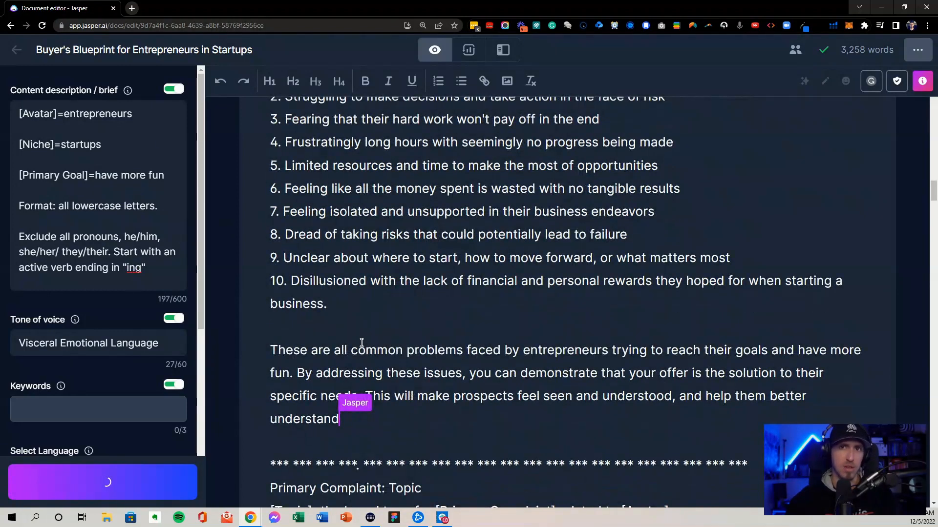
{"action": "scroll", "coordinate": [361, 343], "scroll_direction": "down", "scroll_amount": 1}
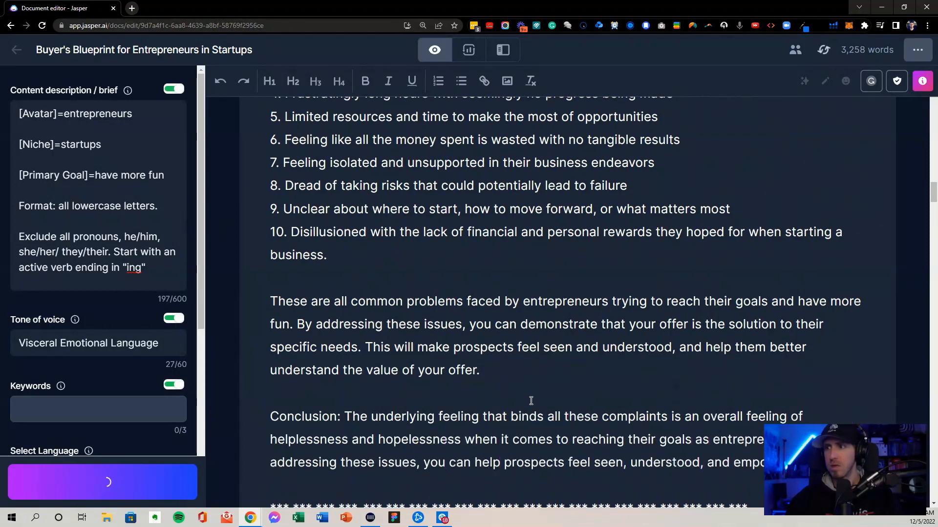
{"action": "scroll", "coordinate": [532, 398], "scroll_direction": "down", "scroll_amount": 2}
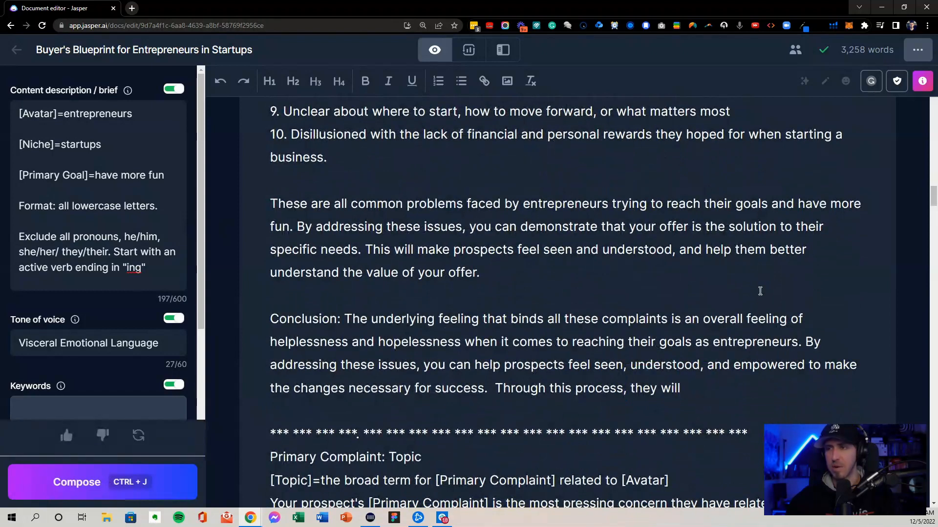
{"action": "key", "text": "ctrl+j"}
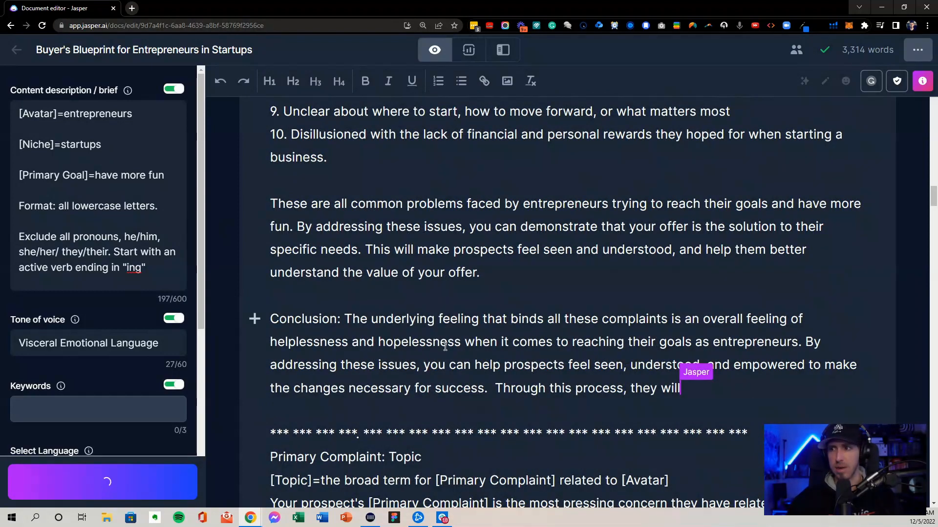
{"action": "scroll", "coordinate": [498, 336], "scroll_direction": "down", "scroll_amount": 1}
- Copy the seventh complaint, about feeling isolated and unsupported in business endeavors, from the generated list
{"action": "scroll", "coordinate": [496, 332], "scroll_direction": "up", "scroll_amount": 3}
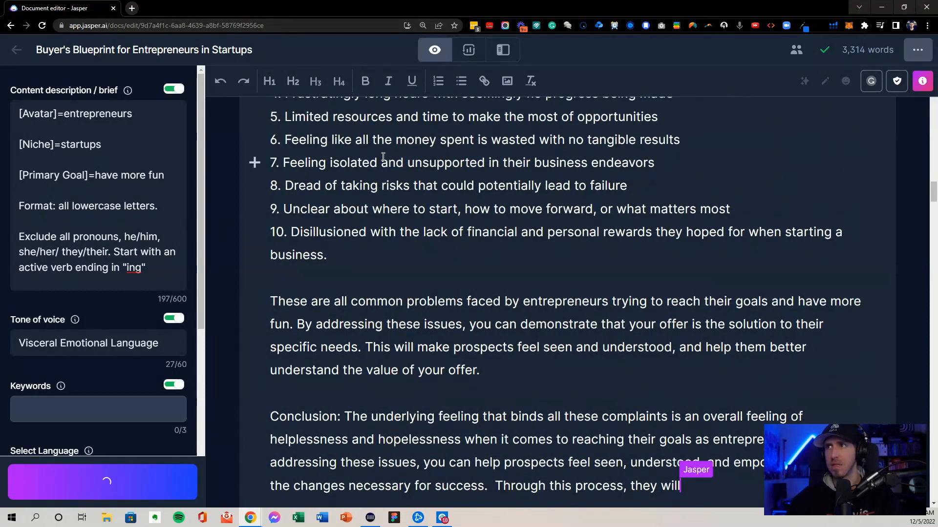
{"action": "left_click_drag", "start_coordinate": [290, 163], "coordinate": [661, 167]}
{"action": "key", "text": "ctrl+c"}
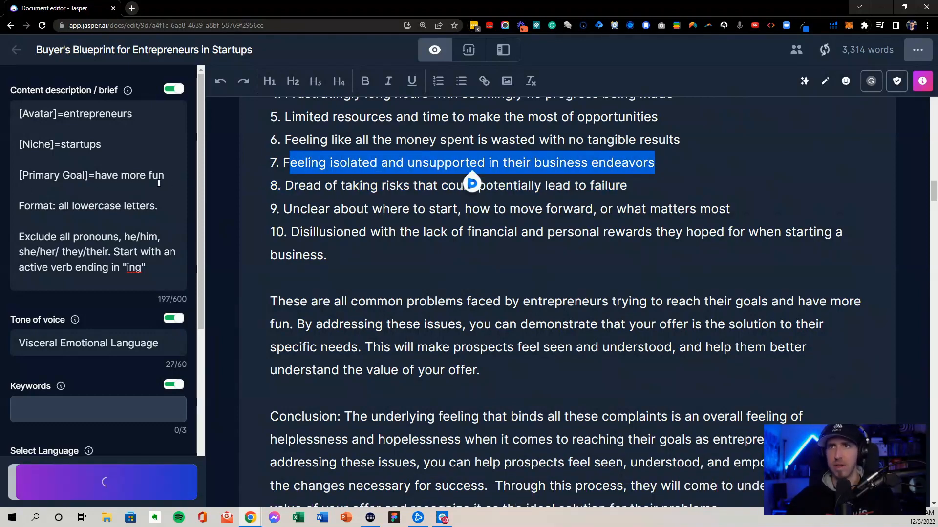
{"action": "scroll", "coordinate": [367, 272], "scroll_direction": "down", "scroll_amount": 6}
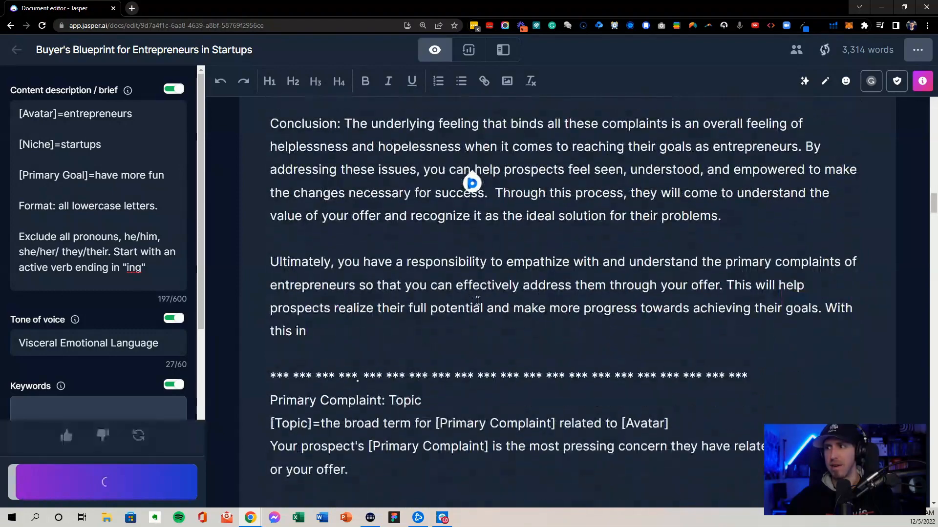
{"action": "scroll", "coordinate": [487, 316], "scroll_direction": "down", "scroll_amount": 1}
- Add the line "[Primary Complaint]=feeling isolated and unsupported in their business endeavors" below the primary goal in the content description
{"action": "left_click", "coordinate": [177, 173]}
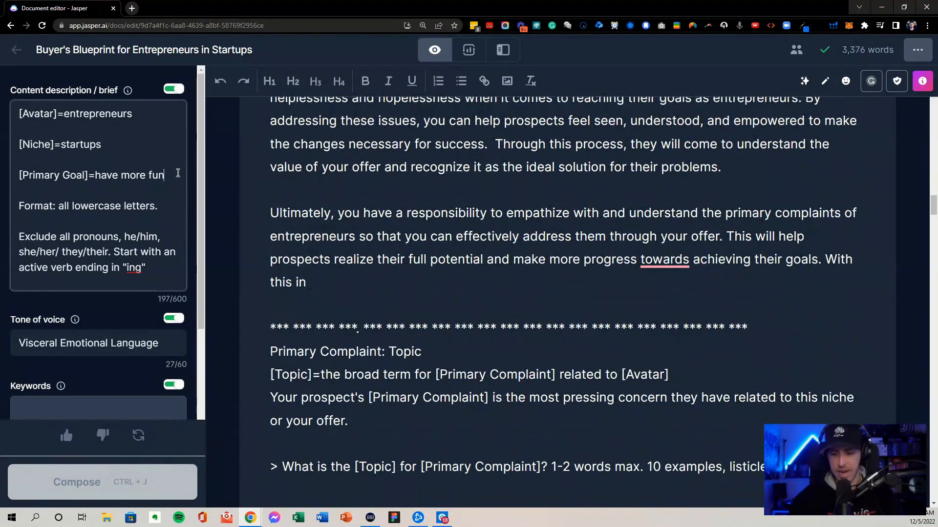
{"action": "key", "text": "Return"}
{"action": "key", "text": "Return"}
{"action": "type", "text": "["}
{"action": "scroll", "coordinate": [314, 299], "scroll_direction": "down", "scroll_amount": 1}
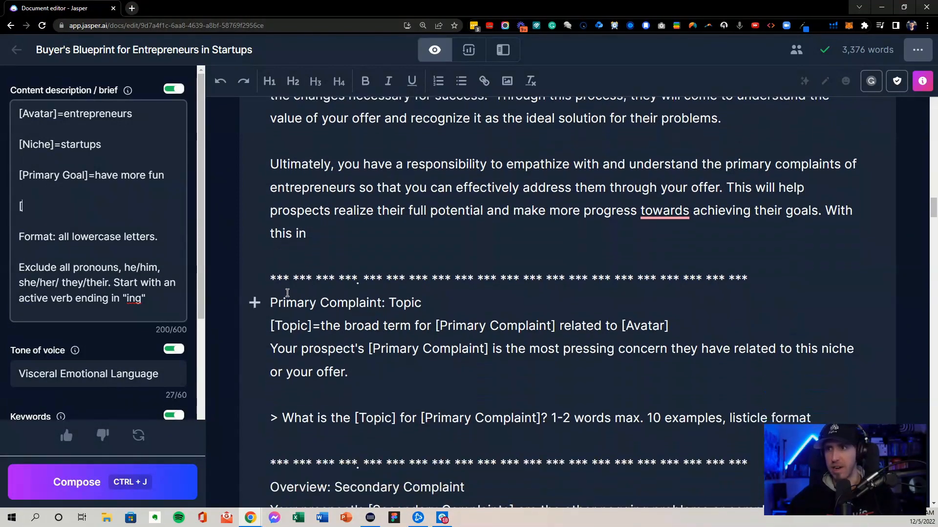
{"action": "triple_click", "coordinate": [440, 279]}
{"action": "left_click", "coordinate": [46, 206]}
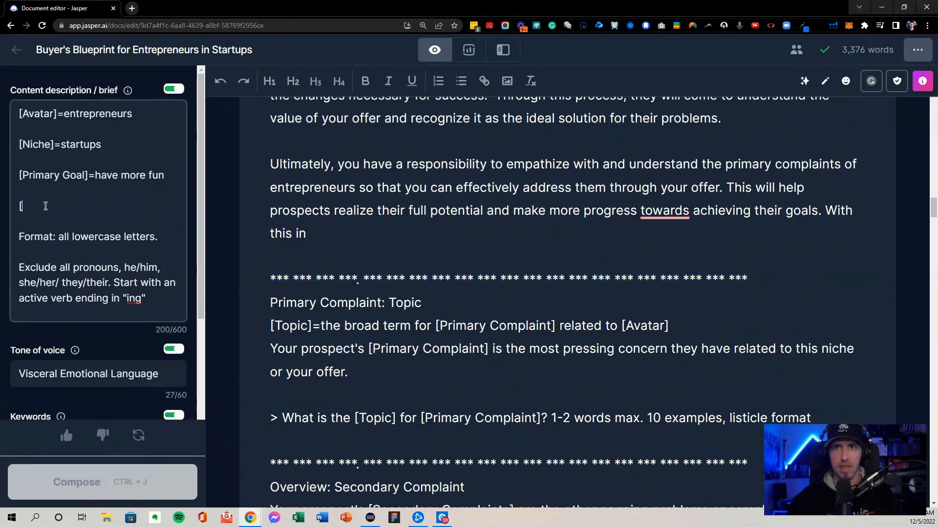
{"action": "type", "text": "Primary Compla"}
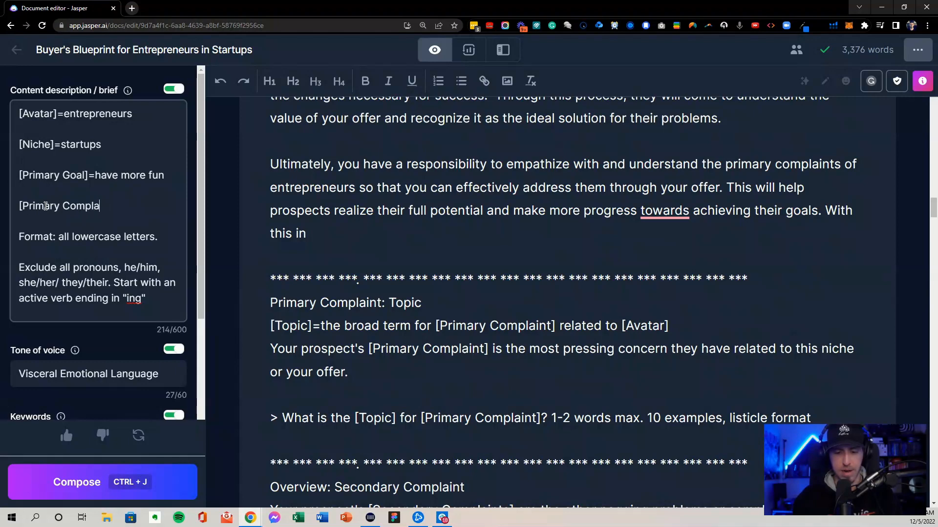
{"action": "type", "text": "int]="}
{"action": "key", "text": "ctrl+v"}
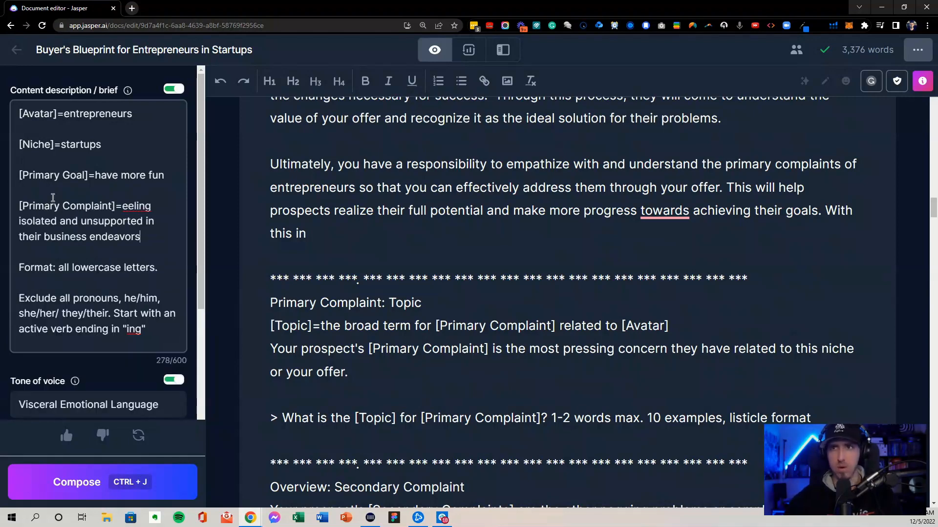
{"action": "left_click", "coordinate": [124, 211]}
{"action": "type", "text": "f"}
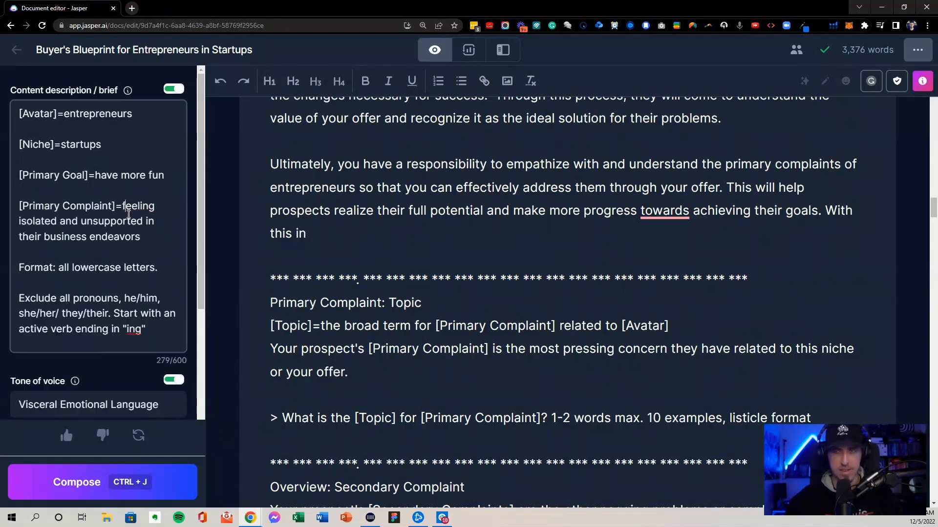
- Generate Jasper's list for the prompt "What is the [Topic] for [Primary Complaint]?" and continue it up to ten examples
{"action": "scroll", "coordinate": [245, 325], "scroll_direction": "down", "scroll_amount": 2}
{"action": "left_click", "coordinate": [814, 320]}
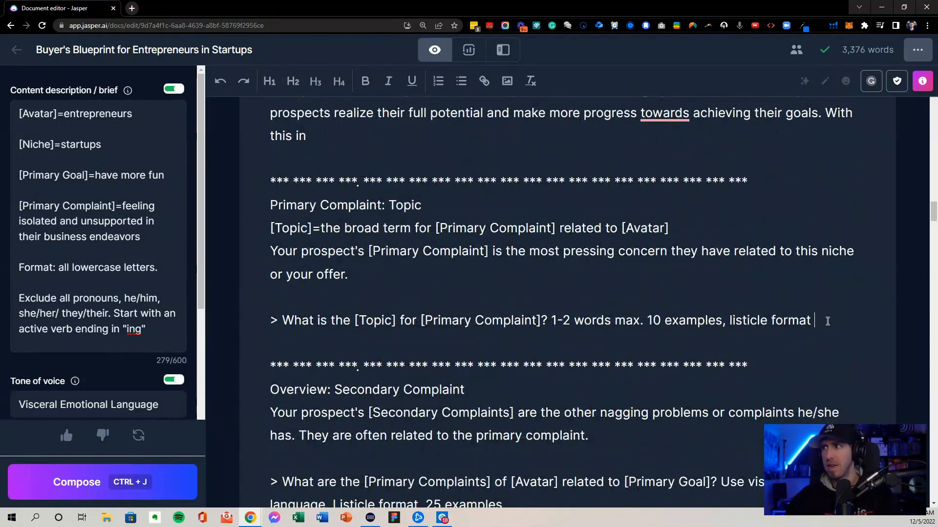
{"action": "key", "text": "ctrl+j"}
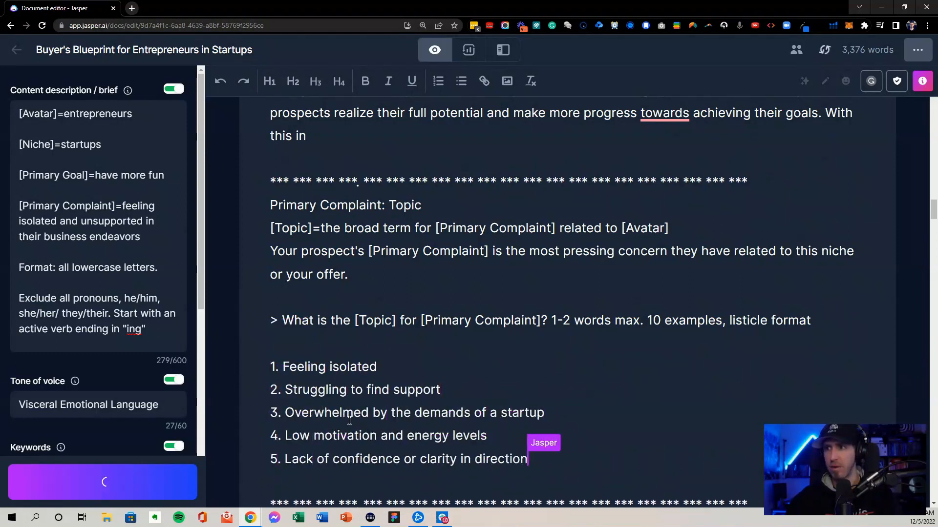
{"action": "scroll", "coordinate": [351, 411], "scroll_direction": "down", "scroll_amount": 1}
{"action": "key", "text": "ctrl+j"}
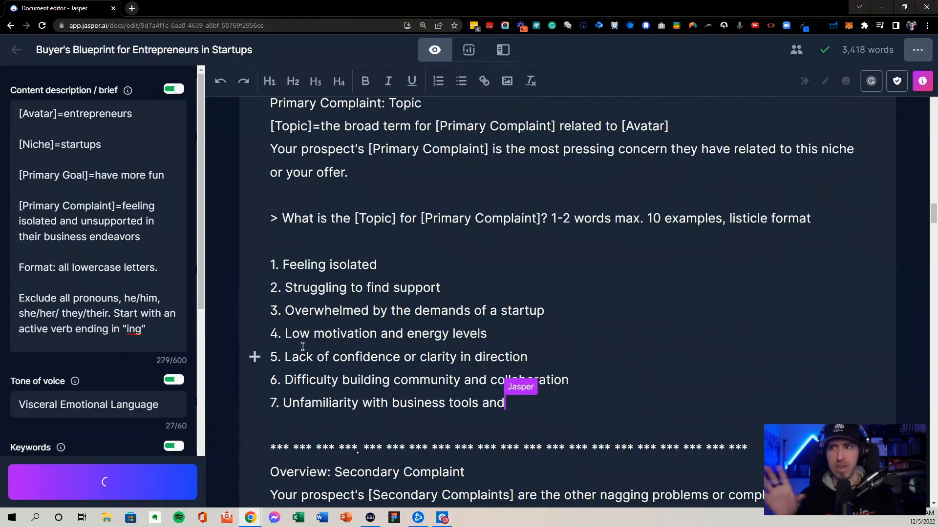
{"action": "scroll", "coordinate": [385, 332], "scroll_direction": "down", "scroll_amount": 2}
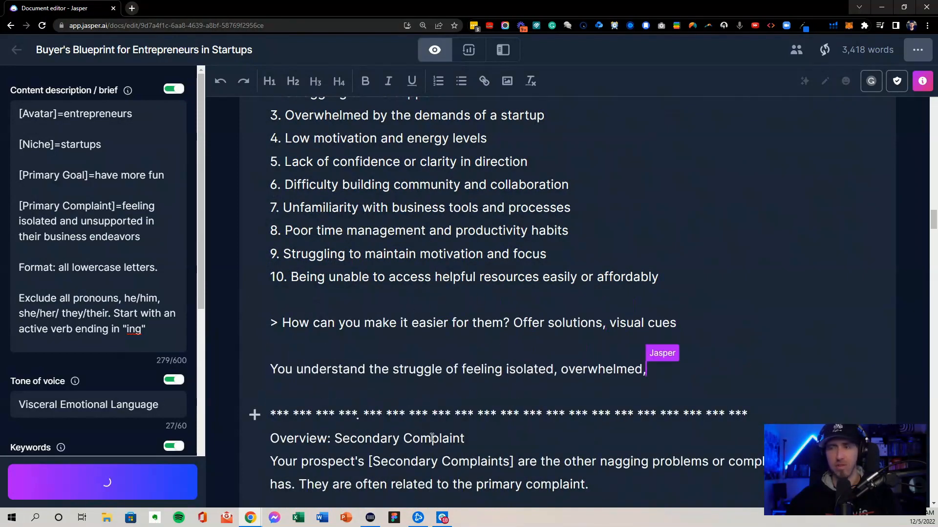
- Delete the surplus text after item 10, from "How can you make it easier for them?" through the unfinished sentence below it
{"action": "left_click_drag", "start_coordinate": [820, 366], "coordinate": [268, 329]}
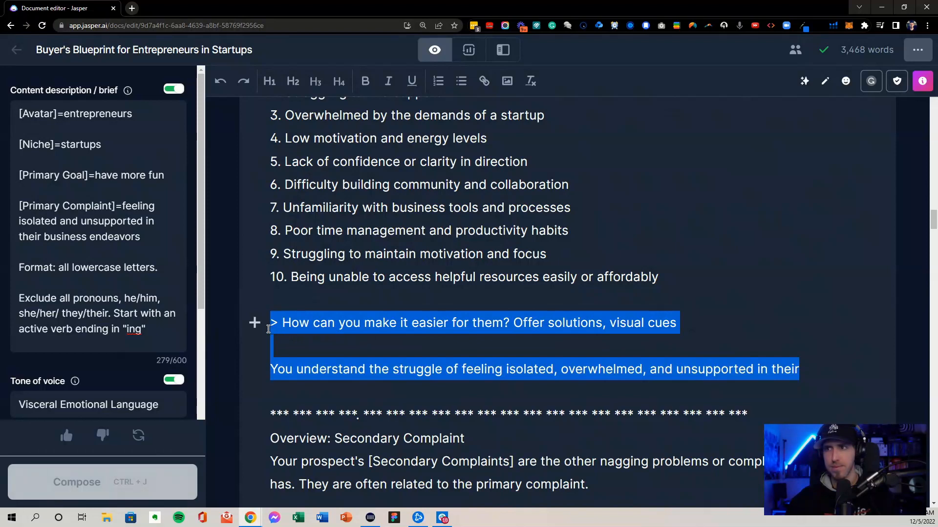
{"action": "key", "text": "BackSpace"}
{"action": "key", "text": "BackSpace"}
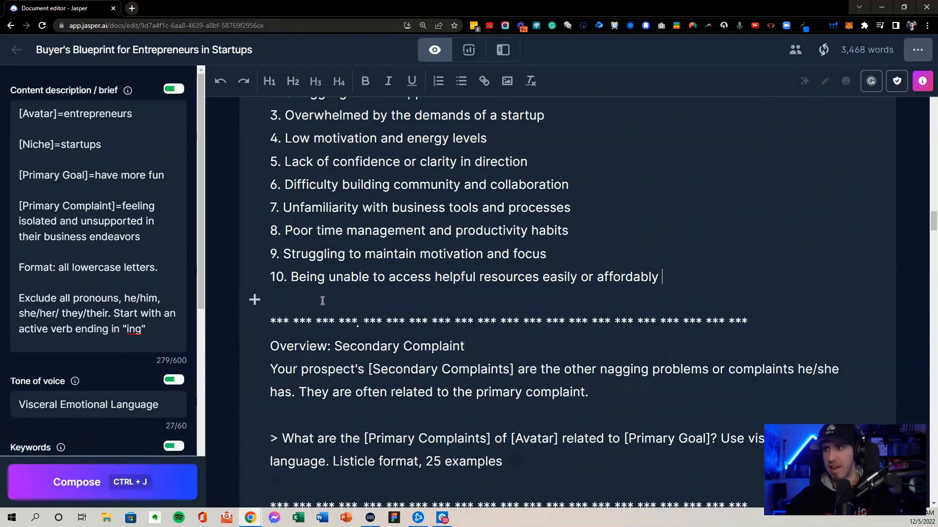
- In the Secondary Complaint prompt, replace "Primary" before "Complaints" with "Secondary" and set the number of examples to 10
{"action": "scroll", "coordinate": [427, 344], "scroll_direction": "down", "scroll_amount": 3}
{"action": "left_click", "coordinate": [517, 311]}
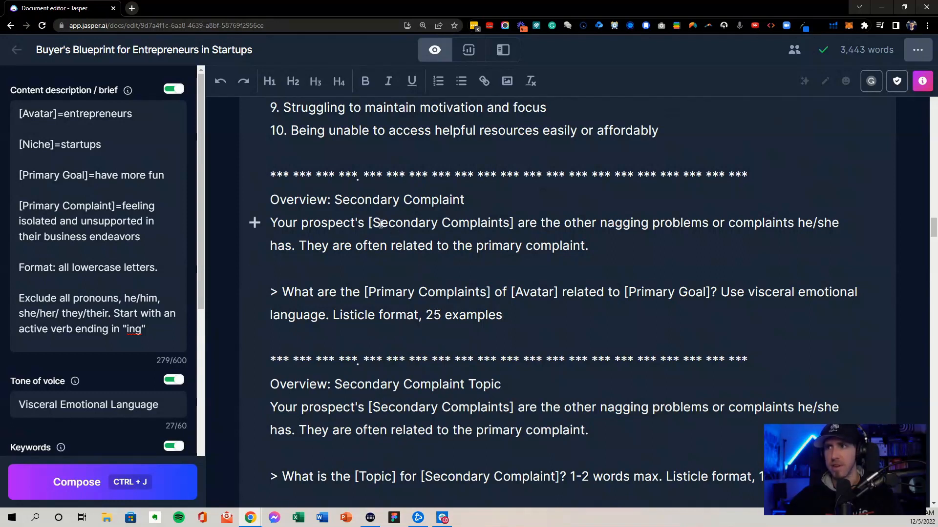
{"action": "double_click", "coordinate": [387, 293]}
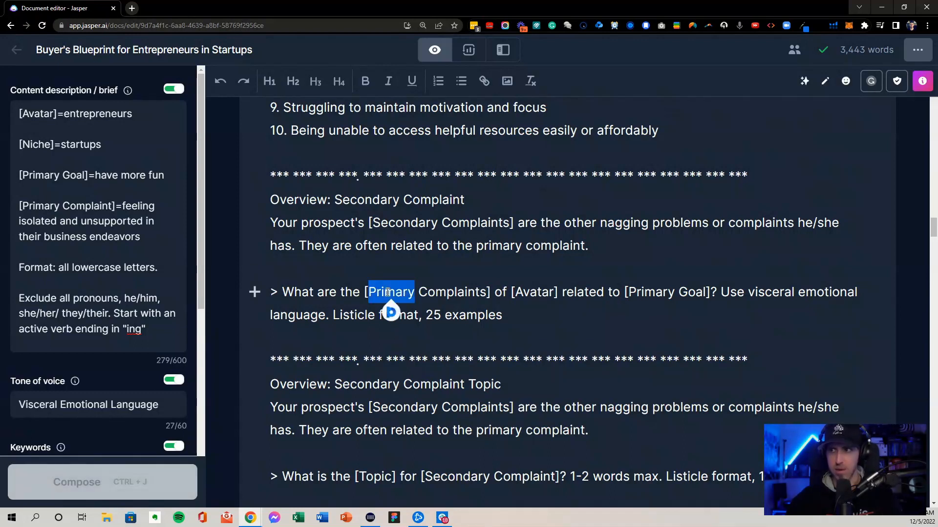
{"action": "type", "text": "Secondary"}
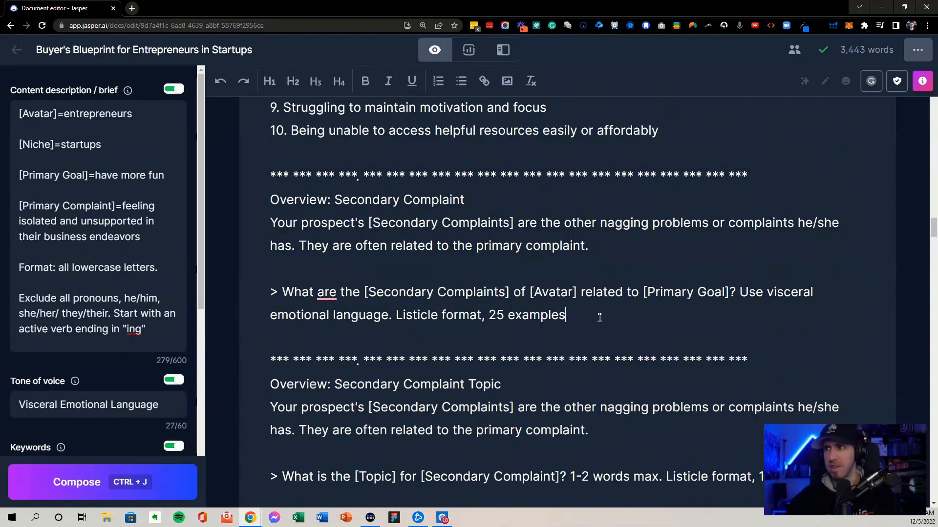
{"action": "left_click_drag", "start_coordinate": [509, 314], "coordinate": [491, 314]}
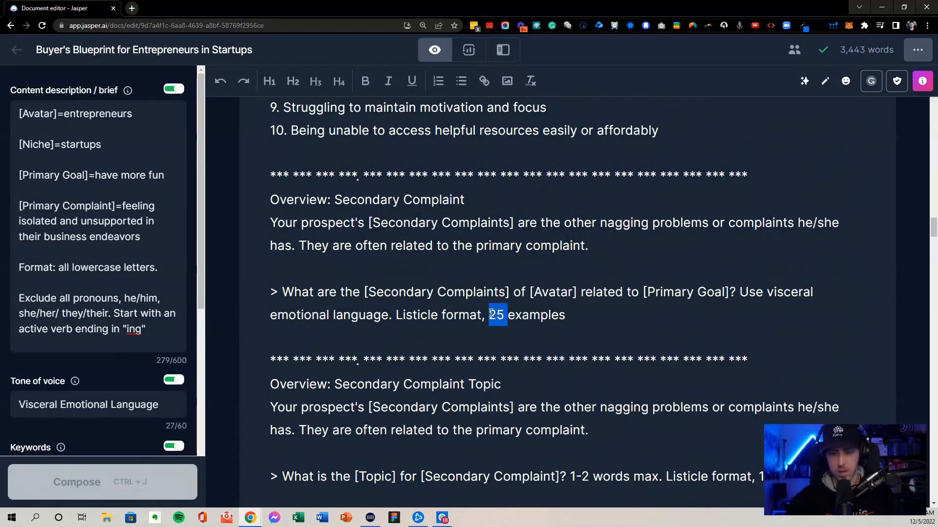
{"action": "type", "text": "10"}
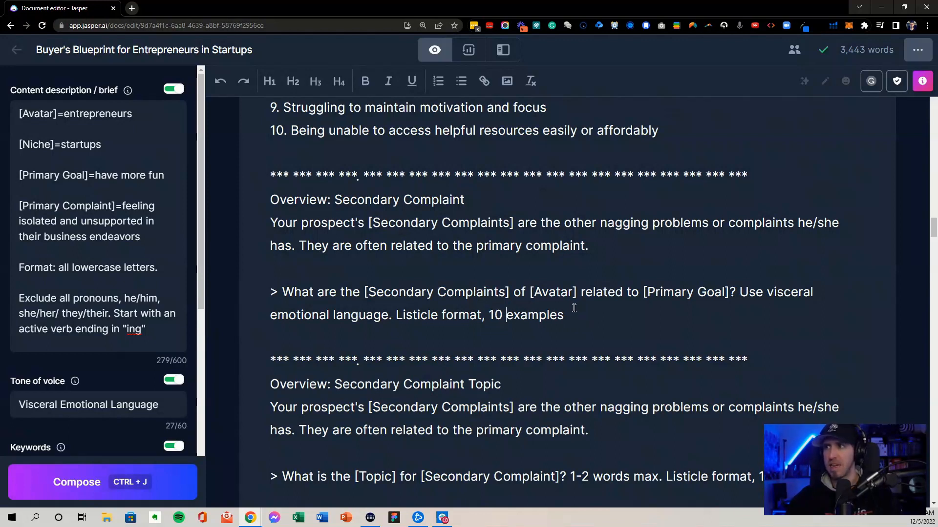
- Delete the [Primary Complaint] entry and its surplus blank lines from the content description
{"action": "left_click_drag", "start_coordinate": [152, 237], "coordinate": [17, 206]}
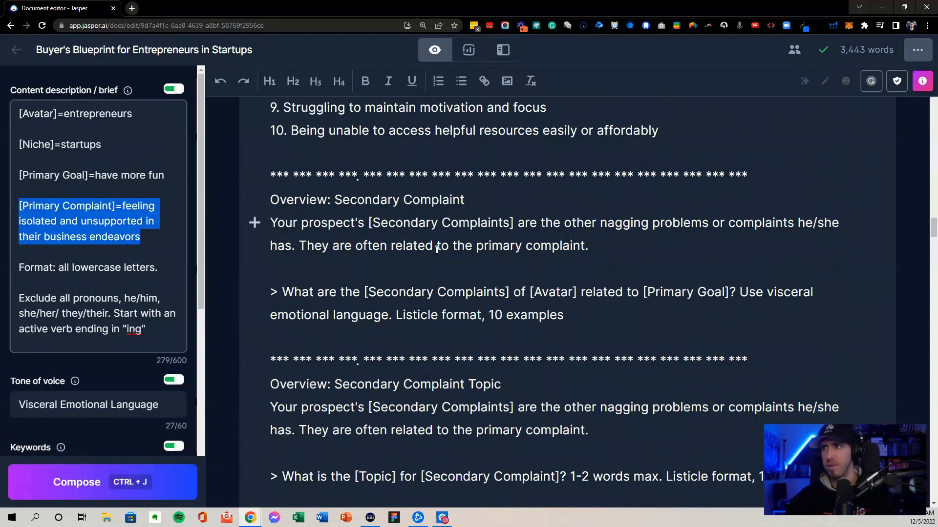
{"action": "key", "text": "BackSpace"}
{"action": "key", "text": "BackSpace"}
{"action": "key", "text": "BackSpace"}
- Generate Jasper's list for the [Secondary Complaints] prompt and continue it up to ten examples
{"action": "left_click", "coordinate": [595, 309]}
{"action": "key", "text": "ctrl+j"}
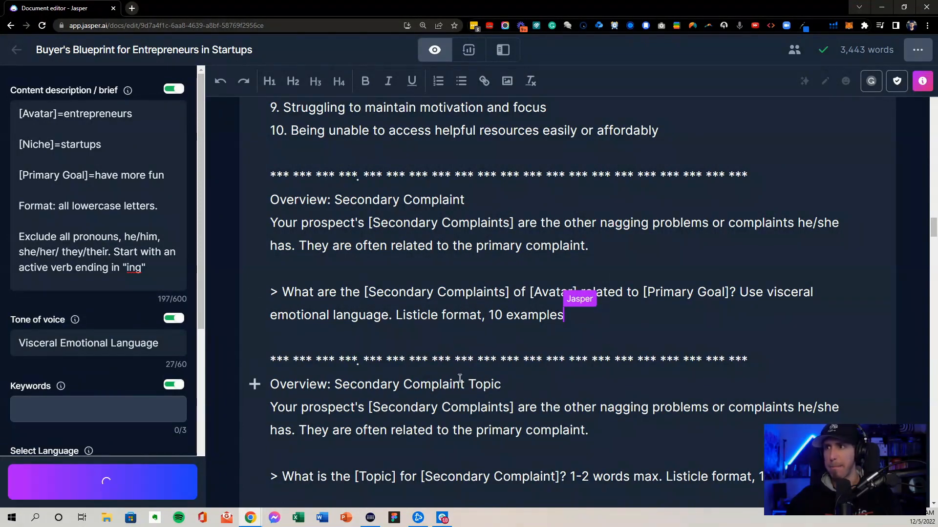
{"action": "scroll", "coordinate": [473, 345], "scroll_direction": "down", "scroll_amount": 1}
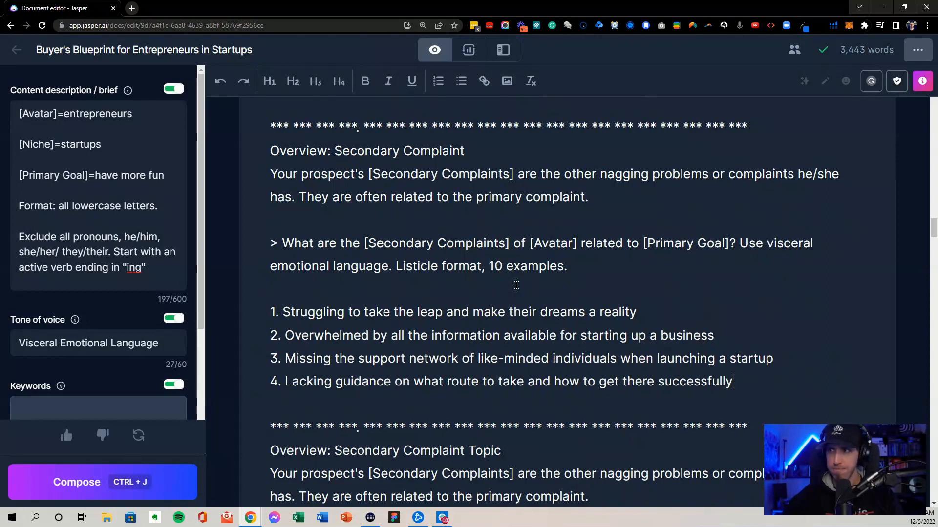
{"action": "key", "text": "ctrl+j"}
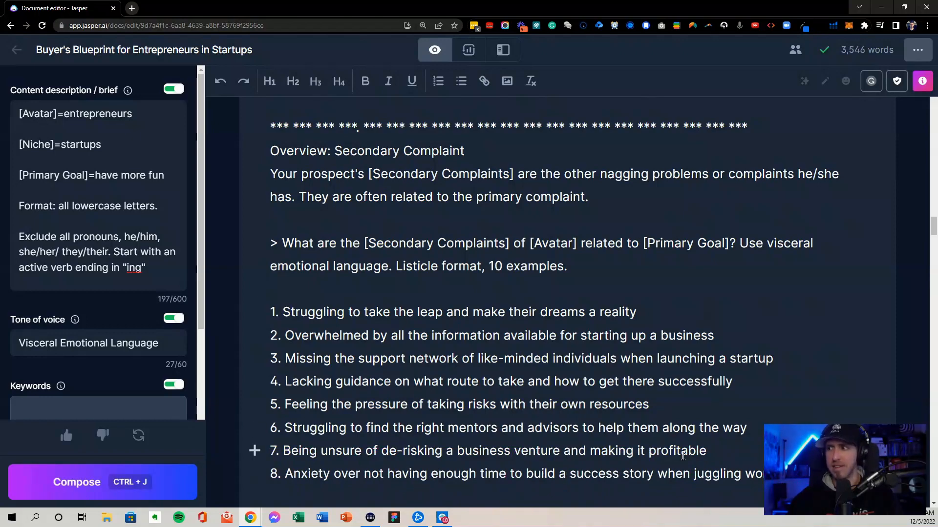
{"action": "key", "text": "ctrl+j"}
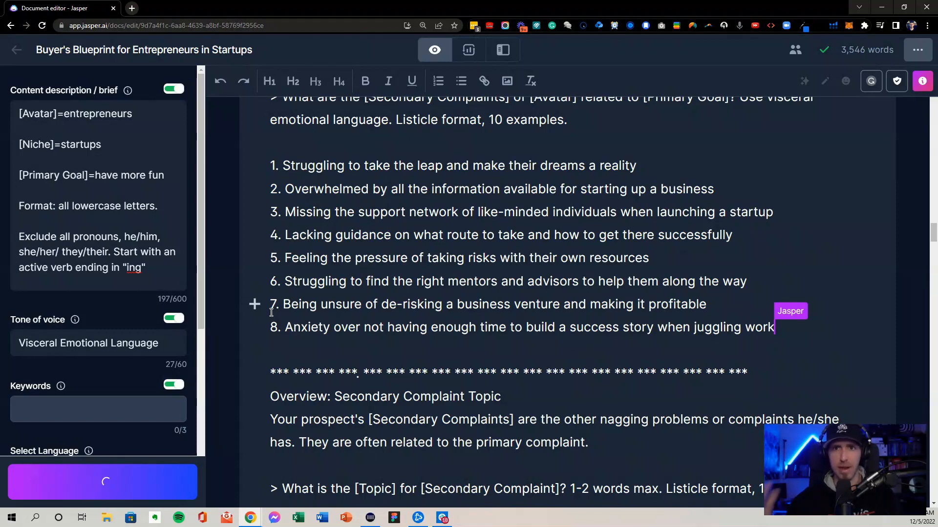
{"action": "scroll", "coordinate": [342, 312], "scroll_direction": "down", "scroll_amount": 4}
{"action": "scroll", "coordinate": [429, 293], "scroll_direction": "up", "scroll_amount": 4}
{"action": "scroll", "coordinate": [429, 295], "scroll_direction": "down", "scroll_amount": 3}
{"action": "scroll", "coordinate": [420, 288], "scroll_direction": "up", "scroll_amount": 5}
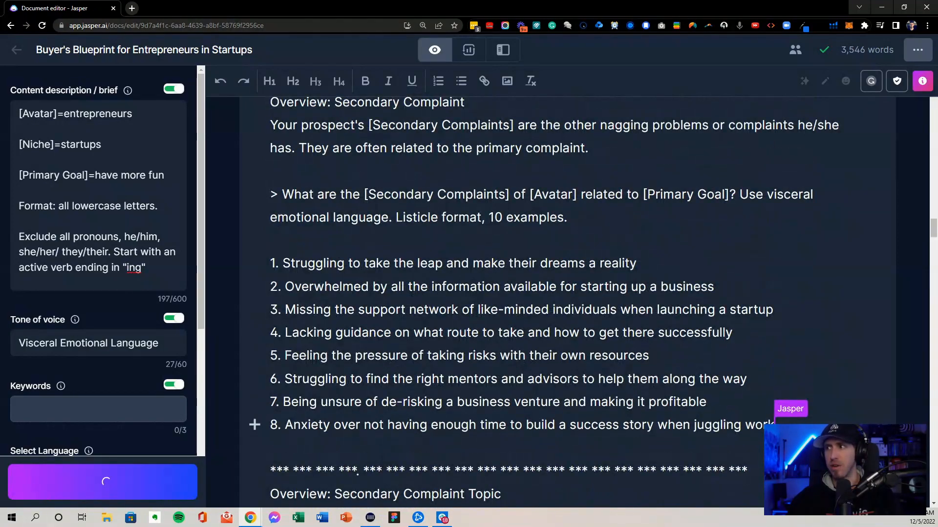
{"action": "scroll", "coordinate": [415, 375], "scroll_direction": "down", "scroll_amount": 3}
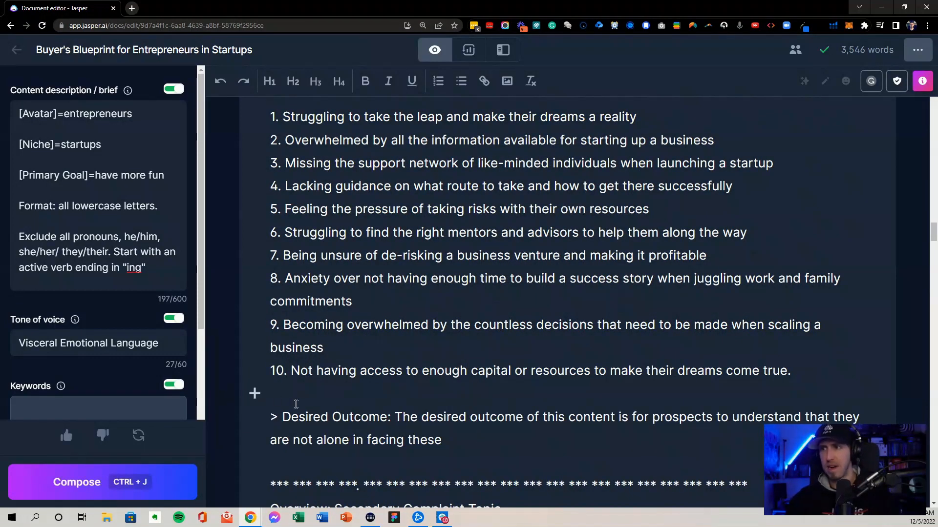
- Delete the surplus "Desired Outcome" paragraph and the extra blank line below item 10 of the secondary complaints list
{"action": "left_click", "coordinate": [307, 408], "text": "shift"}
{"action": "left_click", "coordinate": [330, 415]}
{"action": "key", "text": "ctrl+BackSpace"}
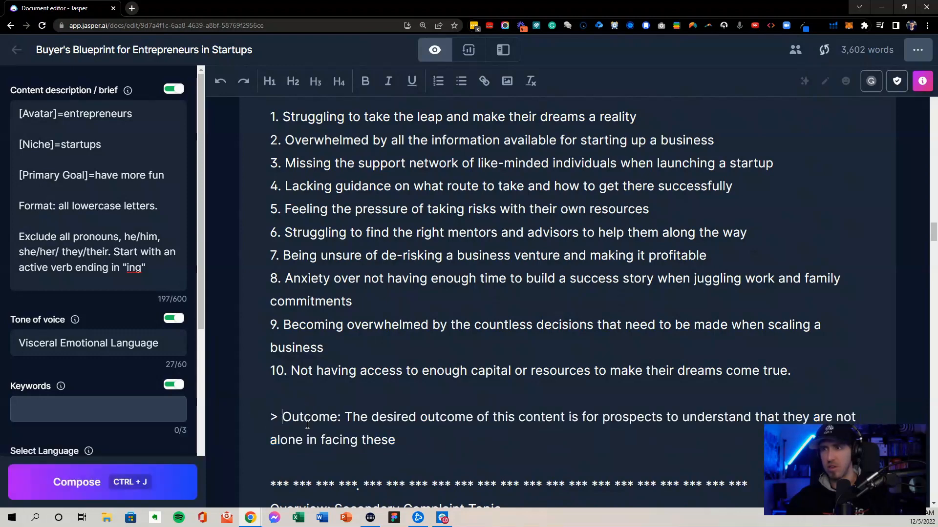
{"action": "left_click_drag", "start_coordinate": [419, 437], "coordinate": [264, 411]}
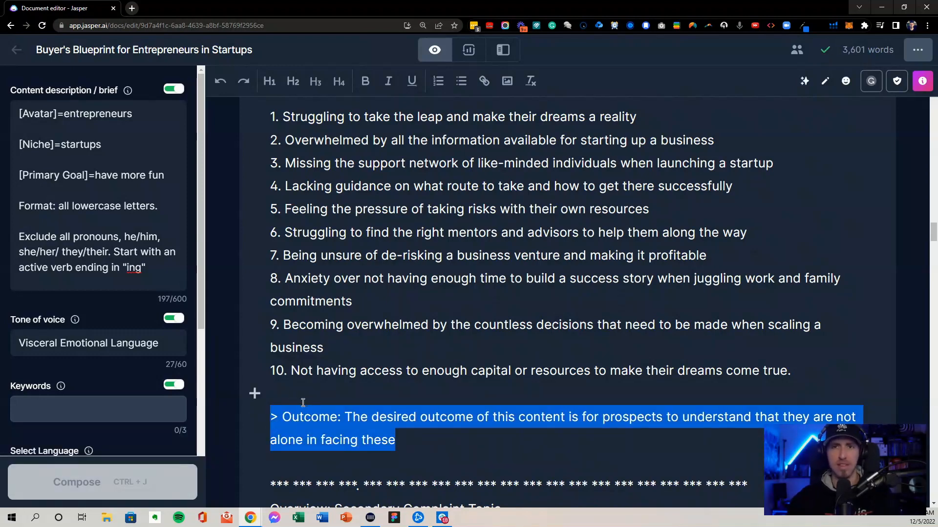
{"action": "left_click", "coordinate": [417, 417]}
{"action": "triple_click", "coordinate": [305, 413]}
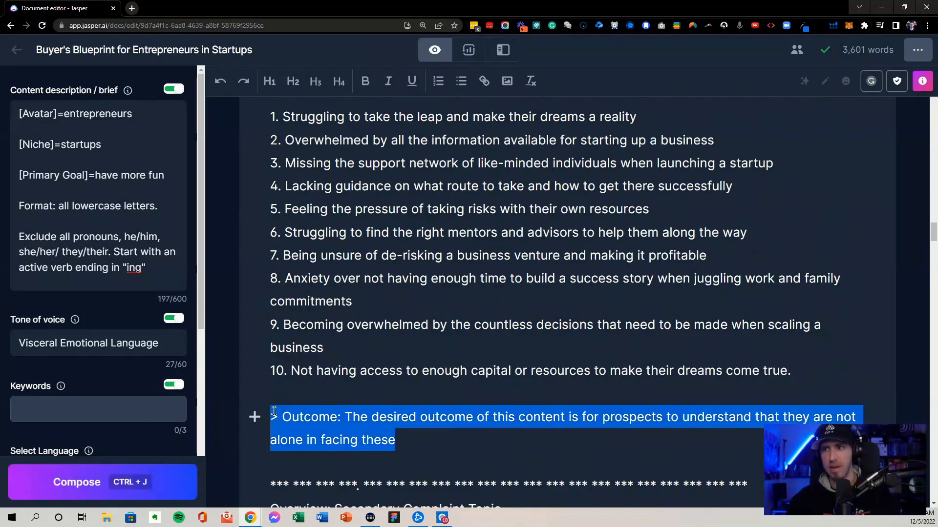
{"action": "key", "text": "BackSpace"}
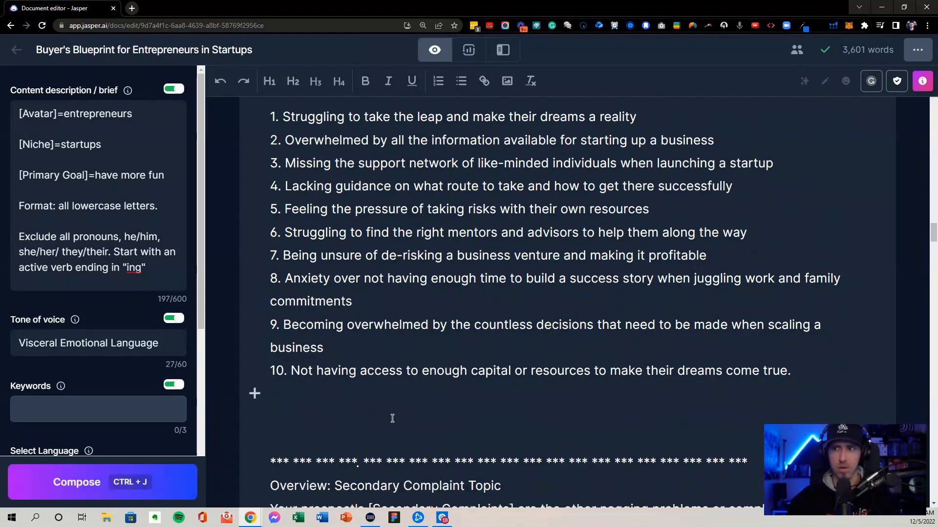
{"action": "key", "text": "BackSpace"}
- Generate Jasper's list for the prompt "What is the [Topic] for [Secondary Complaint]?"
{"action": "scroll", "coordinate": [385, 380], "scroll_direction": "down", "scroll_amount": 2}
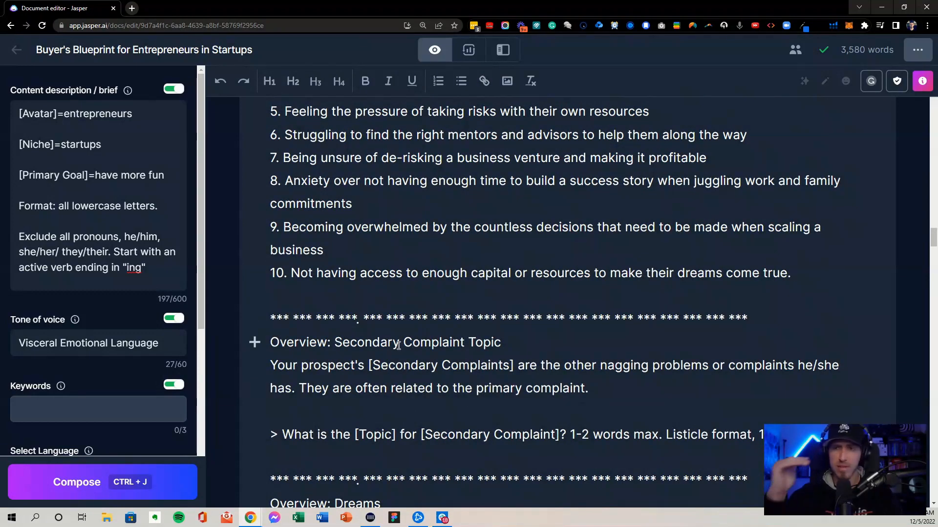
{"action": "left_click_drag", "start_coordinate": [269, 340], "coordinate": [440, 434]}
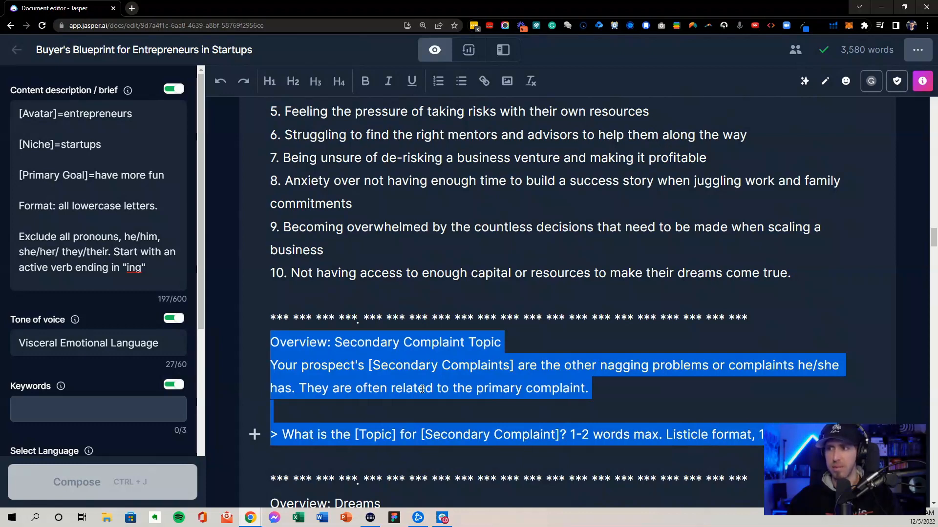
{"action": "scroll", "coordinate": [422, 389], "scroll_direction": "down", "scroll_amount": 4}
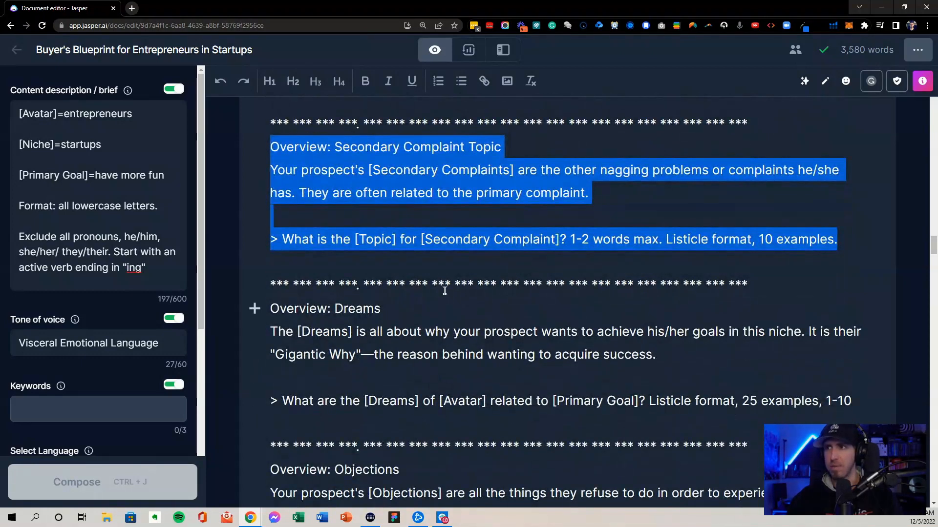
{"action": "left_click", "coordinate": [862, 247]}
{"action": "key", "text": "ctrl+j"}
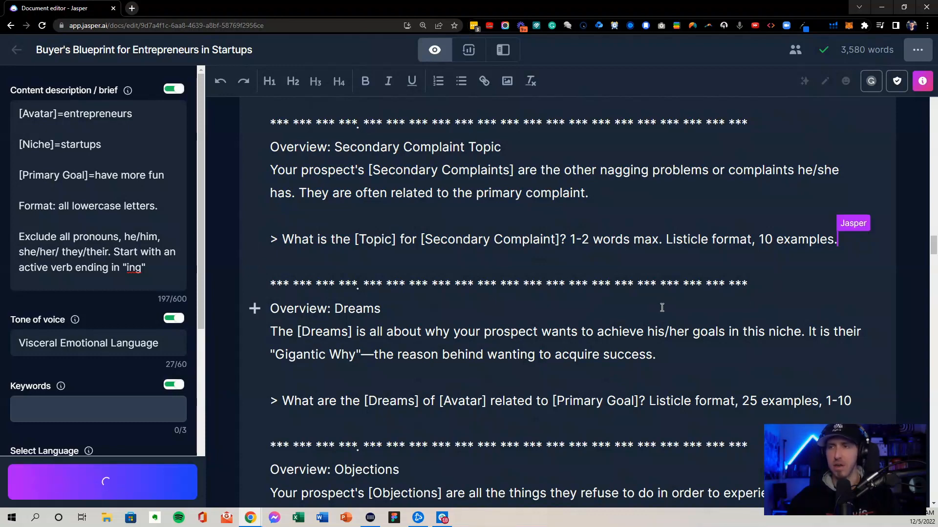
{"action": "scroll", "coordinate": [523, 356], "scroll_direction": "down", "scroll_amount": 2}
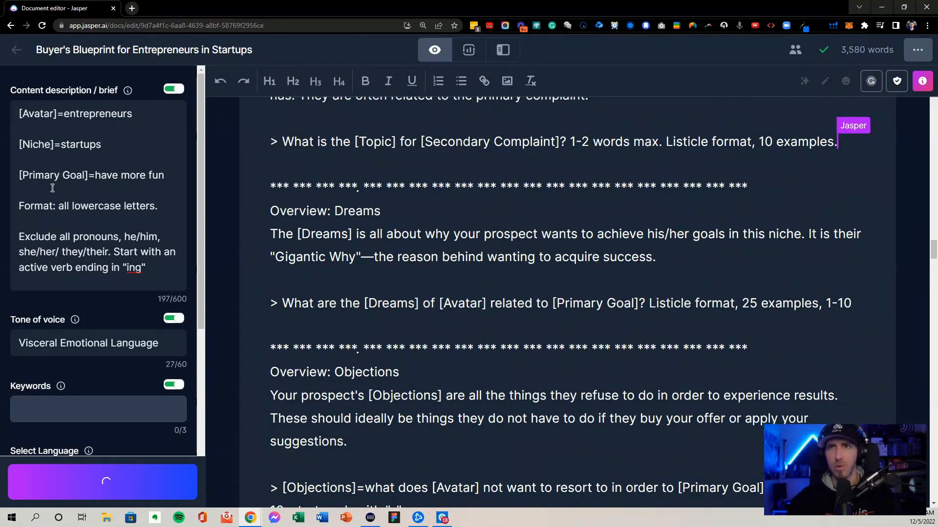
{"action": "left_click", "coordinate": [28, 191]}
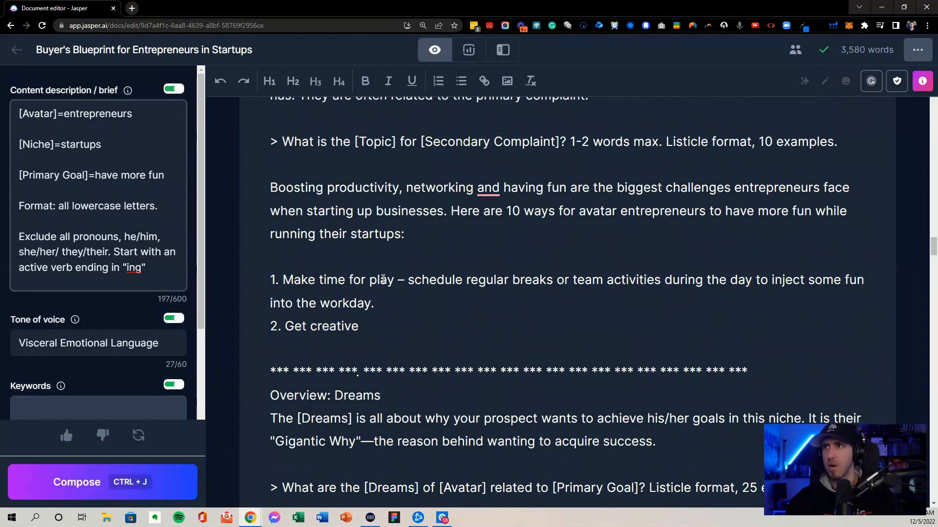
- Continue Jasper's list under the Secondary Complaint Topic prompt from "2. Get creative" through item 7
{"action": "key", "text": "ctrl+j"}
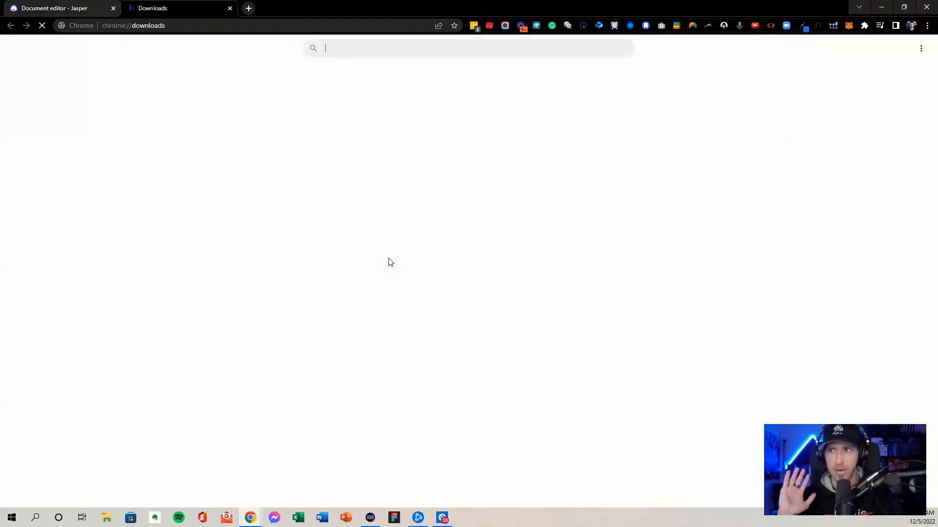
{"action": "left_click", "coordinate": [91, 12]}
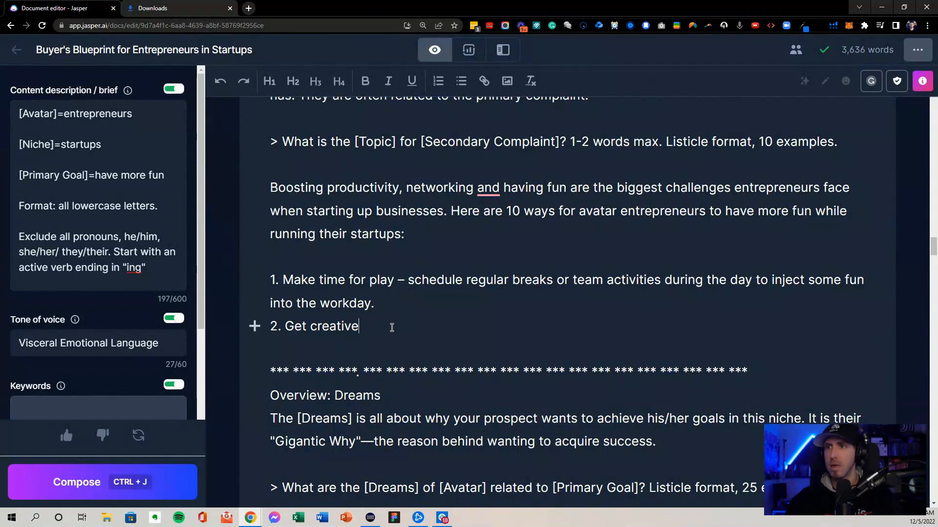
{"action": "key", "text": "ctrl+j"}
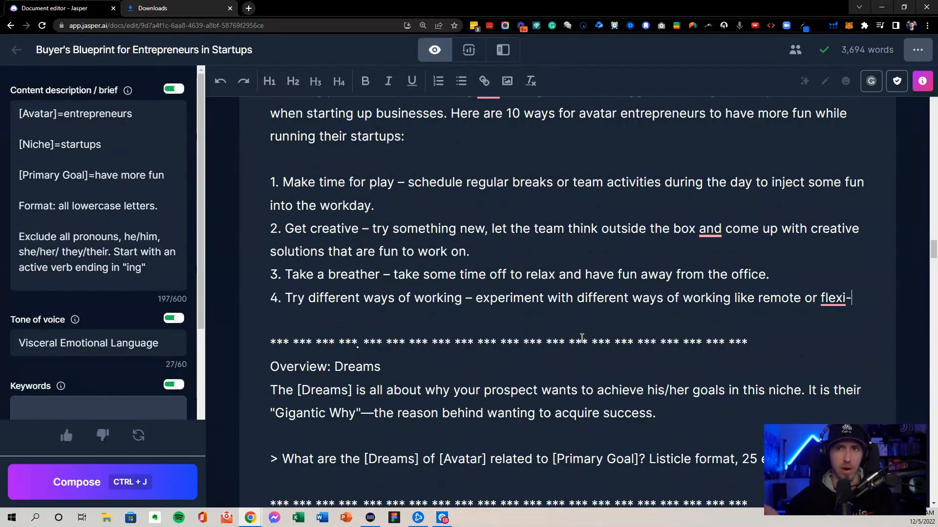
{"action": "key", "text": "ctrl+j"}
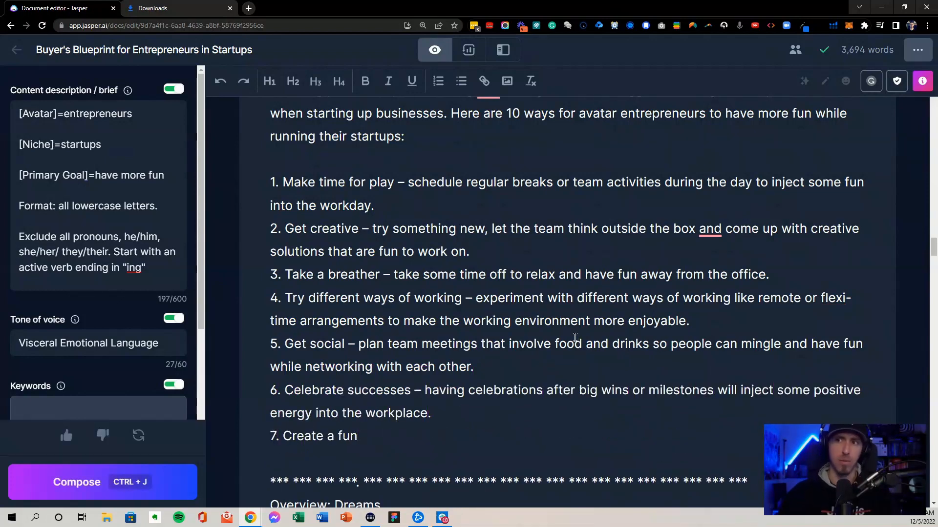
{"action": "key", "text": "ctrl+j"}
{"action": "scroll", "coordinate": [483, 419], "scroll_direction": "down", "scroll_amount": 2}
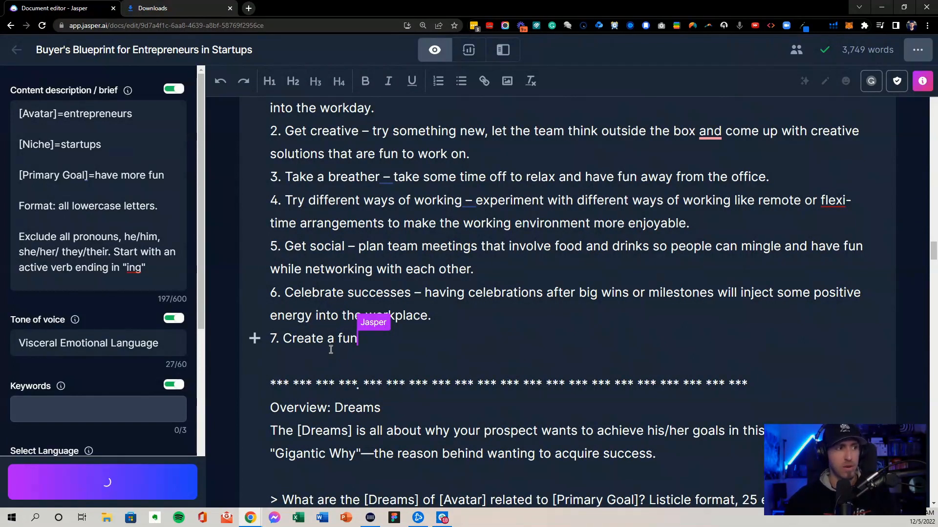
{"action": "scroll", "coordinate": [435, 324], "scroll_direction": "down", "scroll_amount": 4}
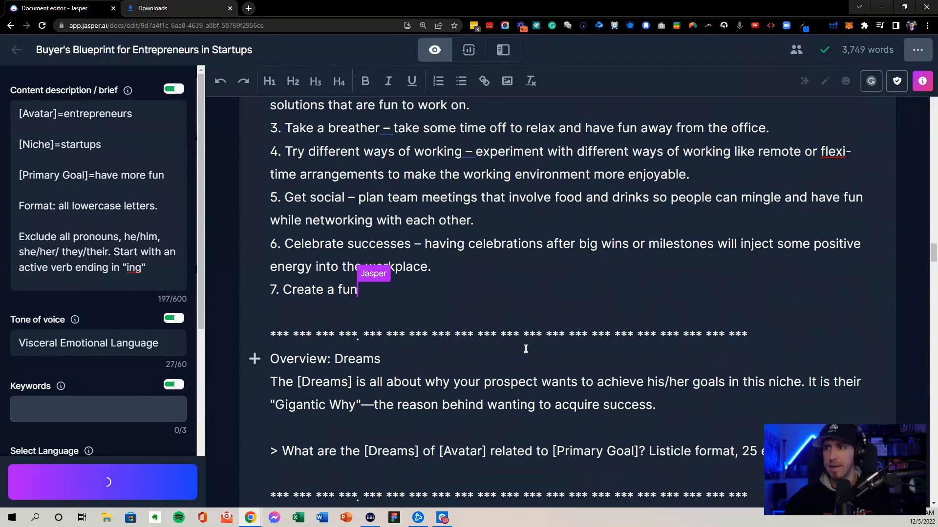
{"action": "scroll", "coordinate": [527, 339], "scroll_direction": "down", "scroll_amount": 1}
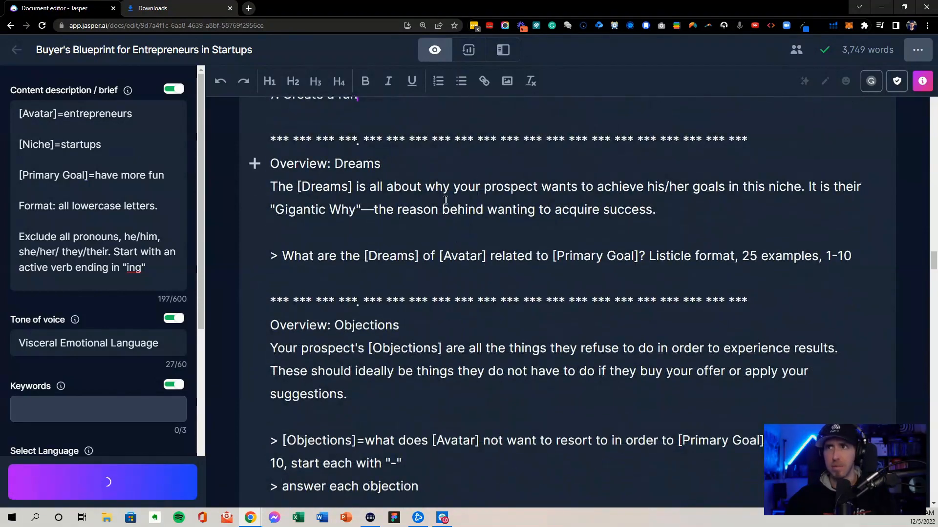
{"action": "scroll", "coordinate": [487, 295], "scroll_direction": "up", "scroll_amount": 1}
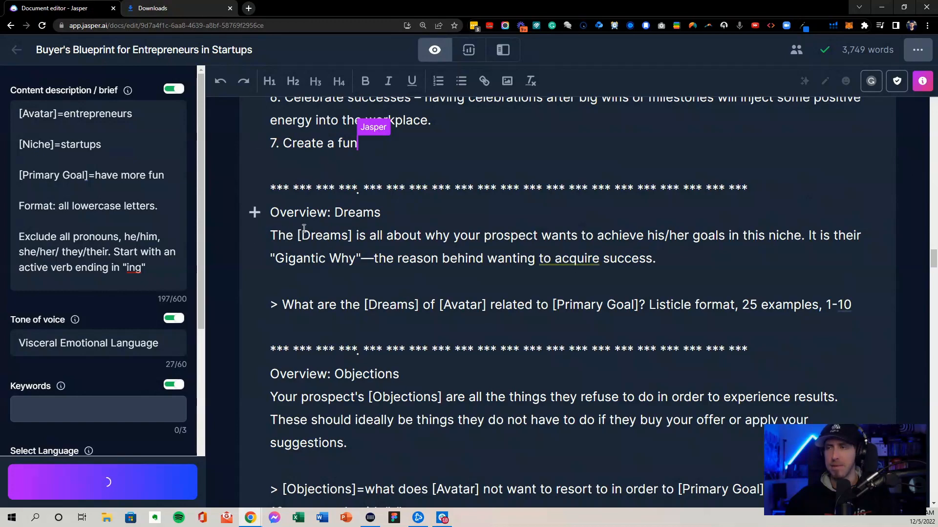
{"action": "scroll", "coordinate": [314, 291], "scroll_direction": "up", "scroll_amount": 2}
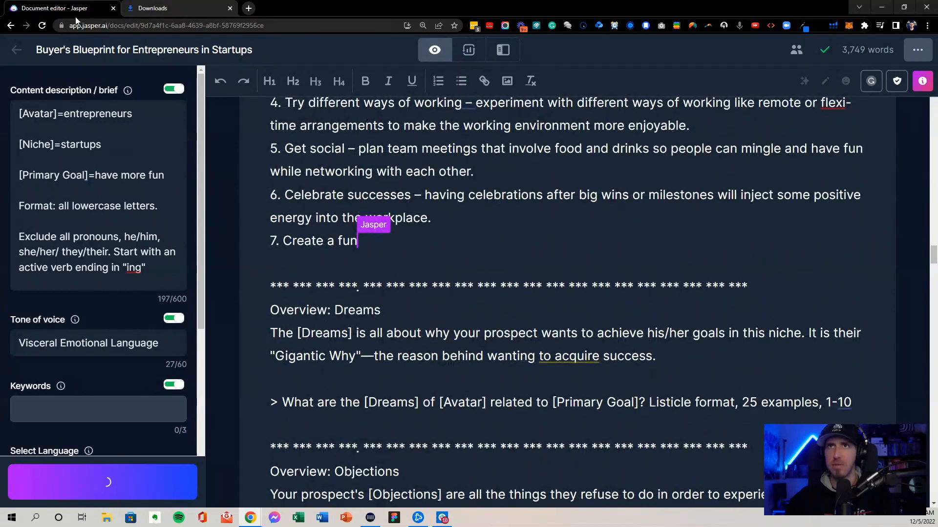
- Reload the Jasper document, close the Downloads page, and return to the unfinished item "7. Create a fun" above the Dreams overview
{"action": "left_click", "coordinate": [42, 26]}
{"action": "left_click", "coordinate": [230, 8]}
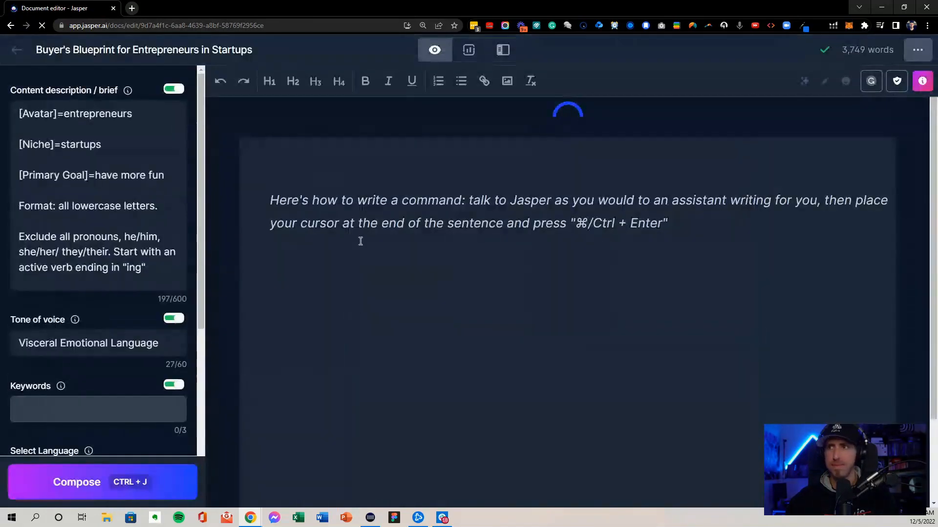
{"action": "scroll", "coordinate": [390, 307], "scroll_direction": "down", "scroll_amount": 10}
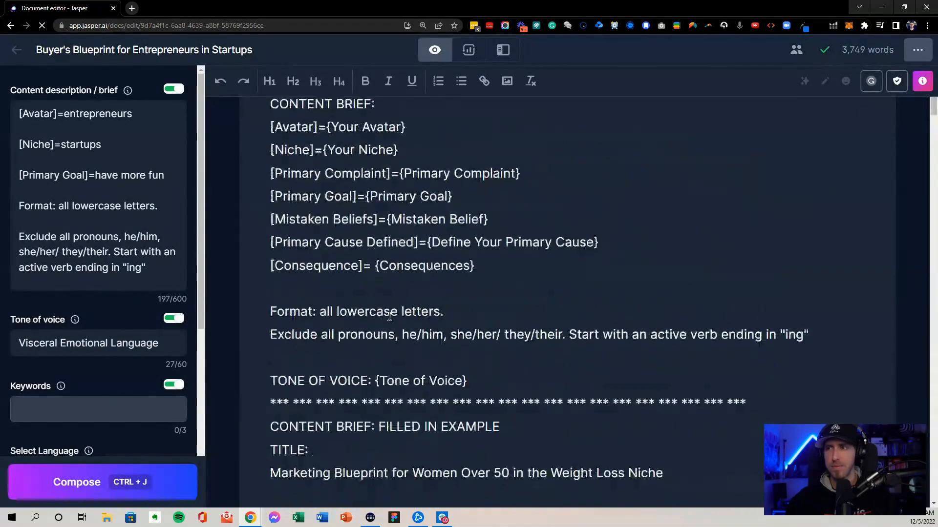
{"action": "scroll", "coordinate": [421, 308], "scroll_direction": "down", "scroll_amount": 20}
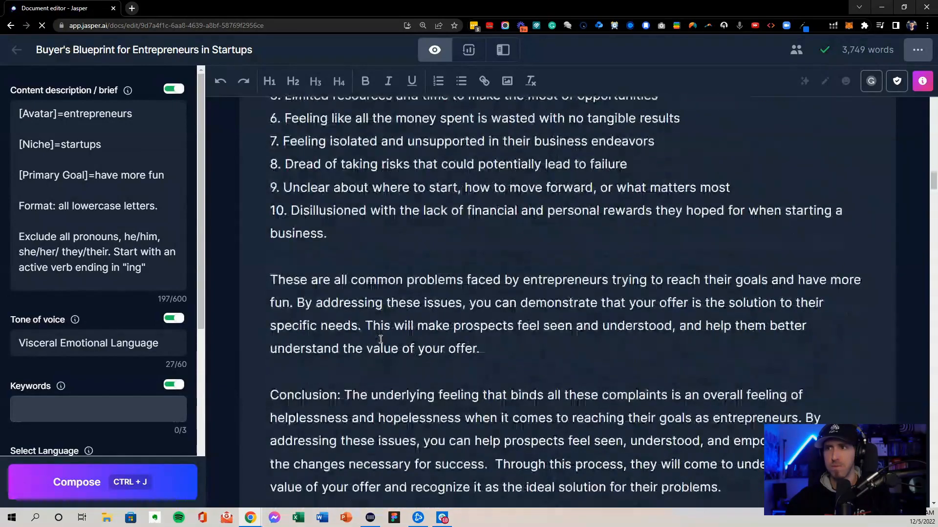
{"action": "scroll", "coordinate": [380, 339], "scroll_direction": "down", "scroll_amount": 20}
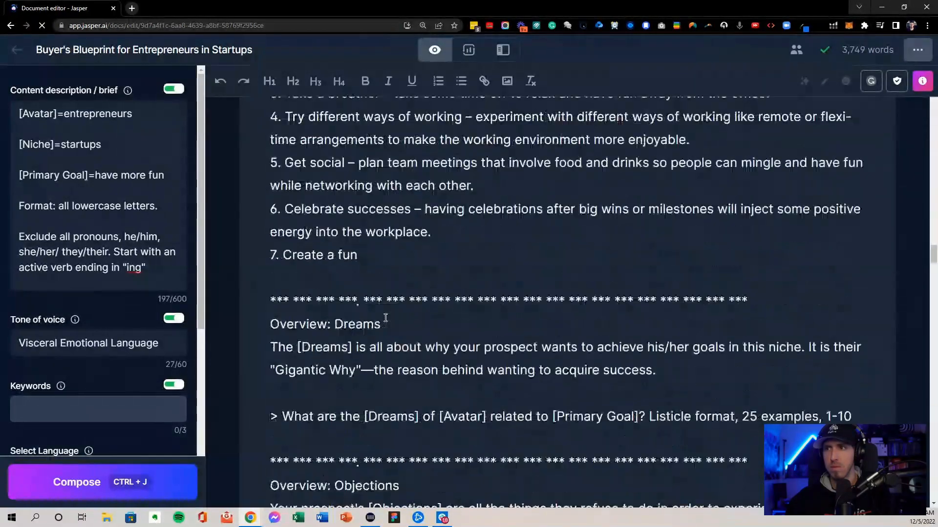
- Continue Jasper's Secondary Complaint Topic list from the unfinished item "7. Create a fun" into item 9, "Take risks"
{"action": "left_click", "coordinate": [401, 243]}
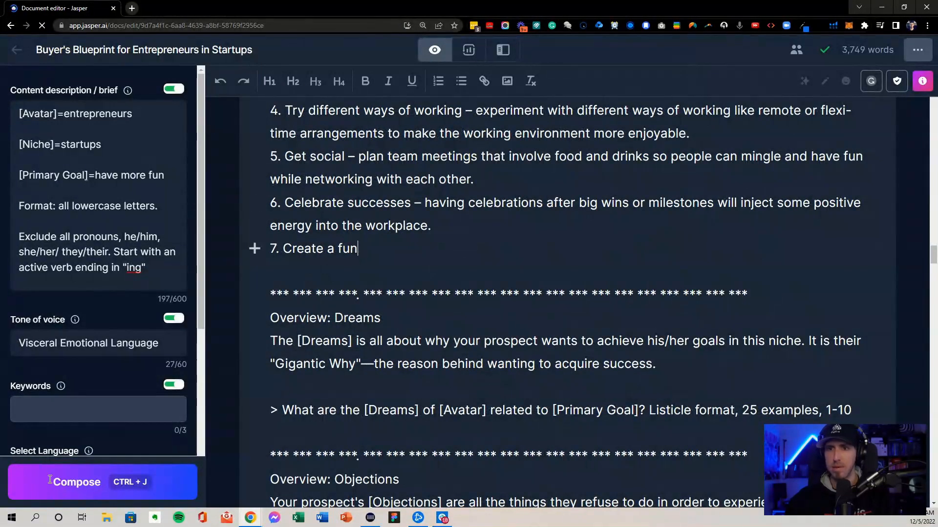
{"action": "left_click", "coordinate": [86, 483]}
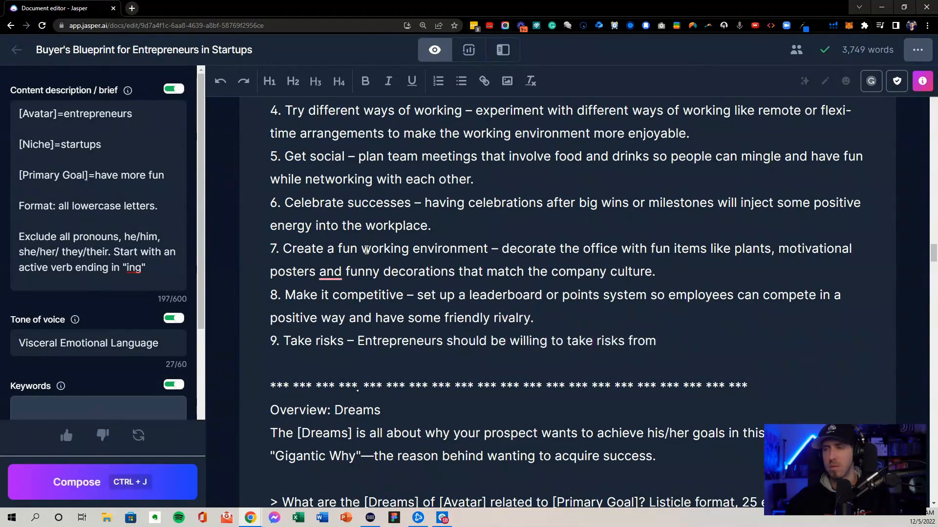
{"action": "key", "text": "ctrl+j"}
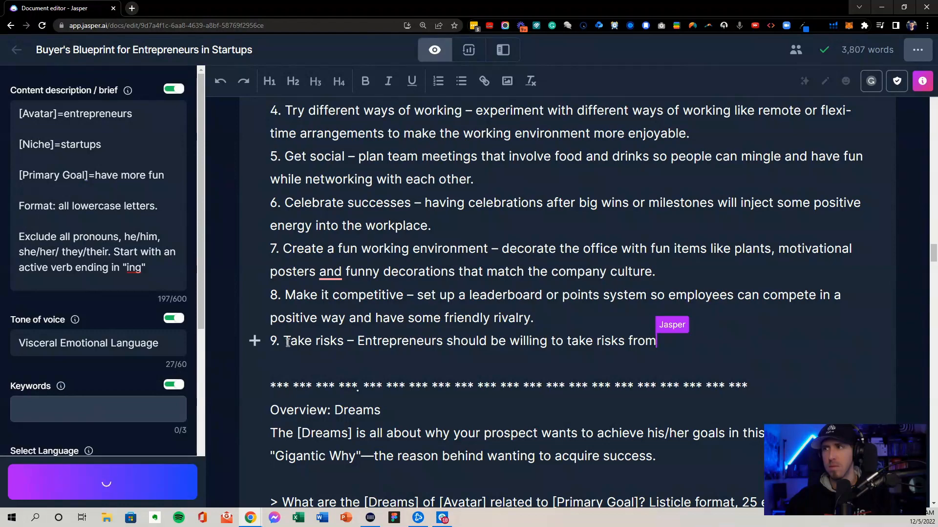
{"action": "scroll", "coordinate": [494, 347], "scroll_direction": "down", "scroll_amount": 1}
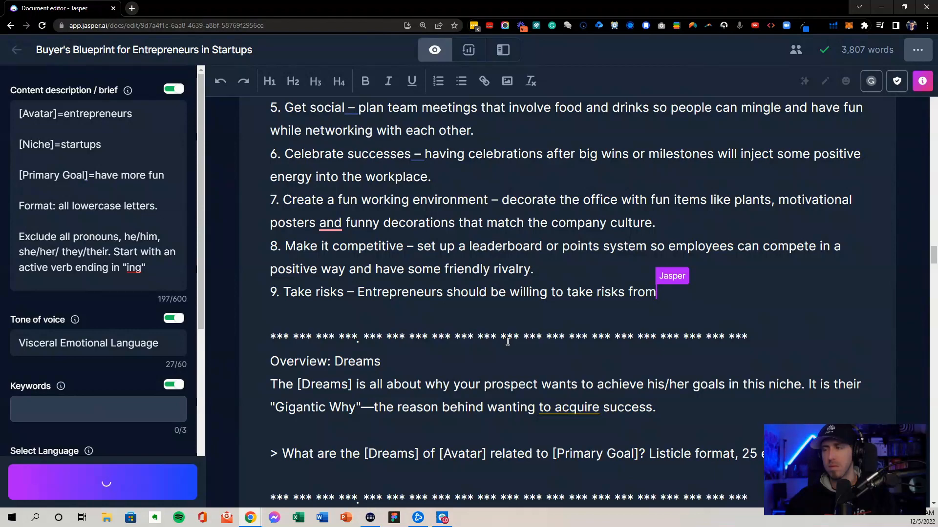
{"action": "scroll", "coordinate": [508, 342], "scroll_direction": "down", "scroll_amount": 1}
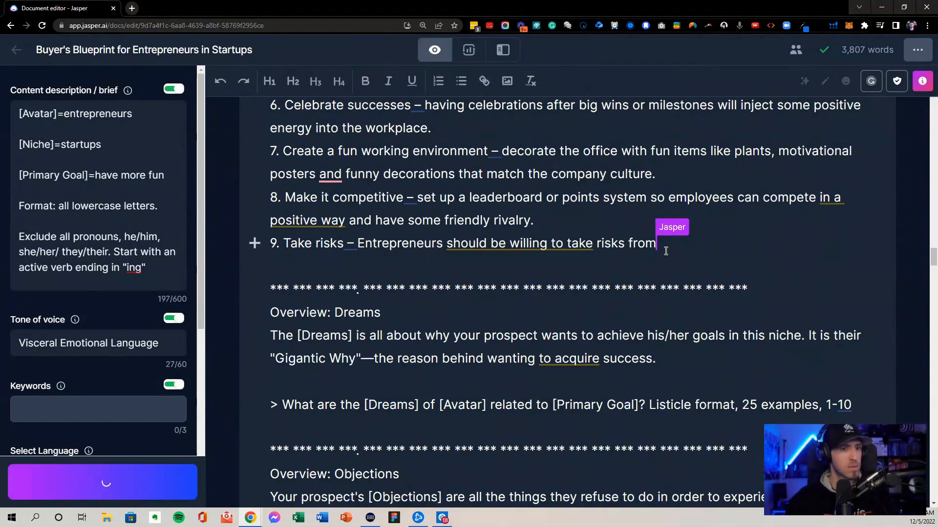
- Reload the document and try to continue the unfinished item "9. Take risks" above the Dreams overview
{"action": "left_click", "coordinate": [42, 26]}
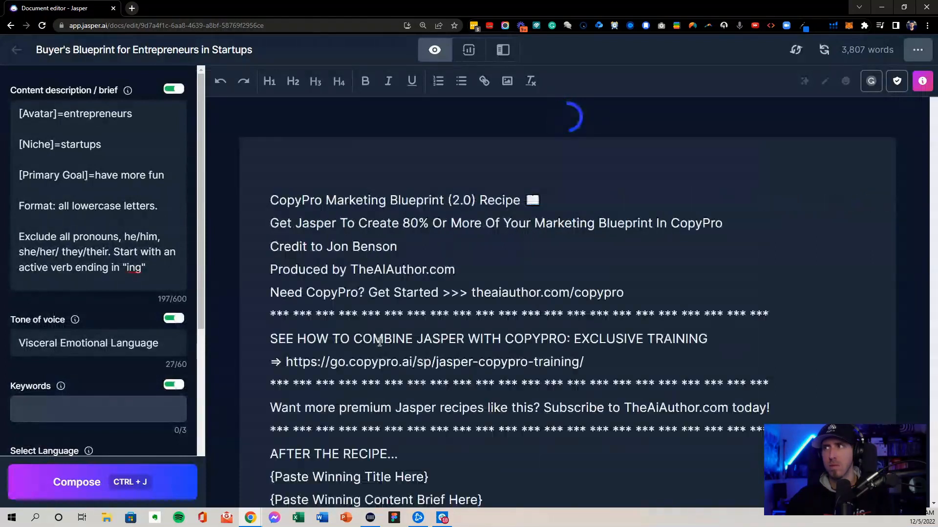
{"action": "scroll", "coordinate": [440, 352], "scroll_direction": "down", "scroll_amount": 10}
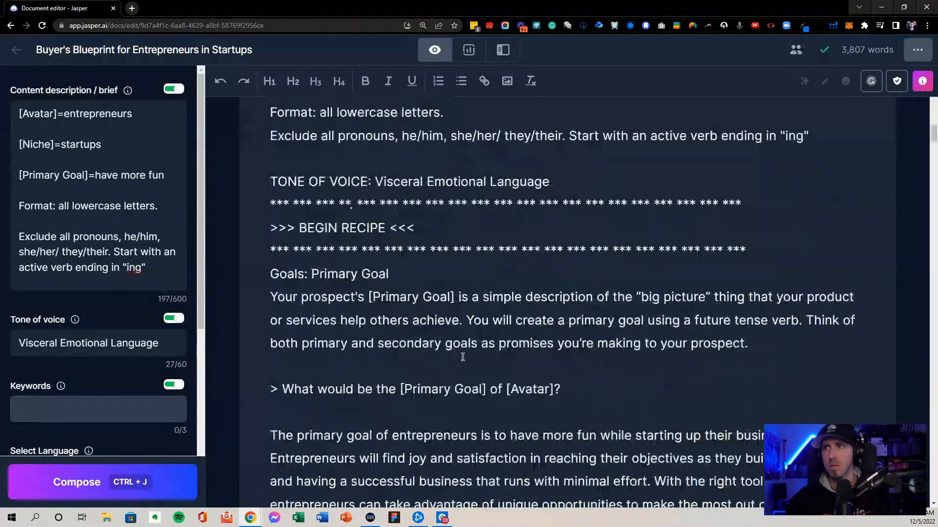
{"action": "scroll", "coordinate": [463, 357], "scroll_direction": "down", "scroll_amount": 4}
{"action": "scroll", "coordinate": [483, 357], "scroll_direction": "down", "scroll_amount": 20}
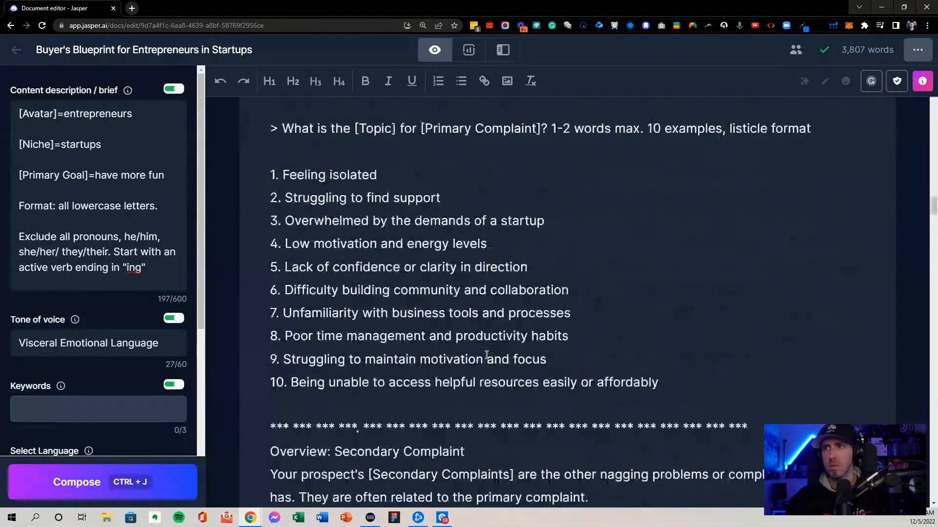
{"action": "scroll", "coordinate": [488, 355], "scroll_direction": "down", "scroll_amount": 10}
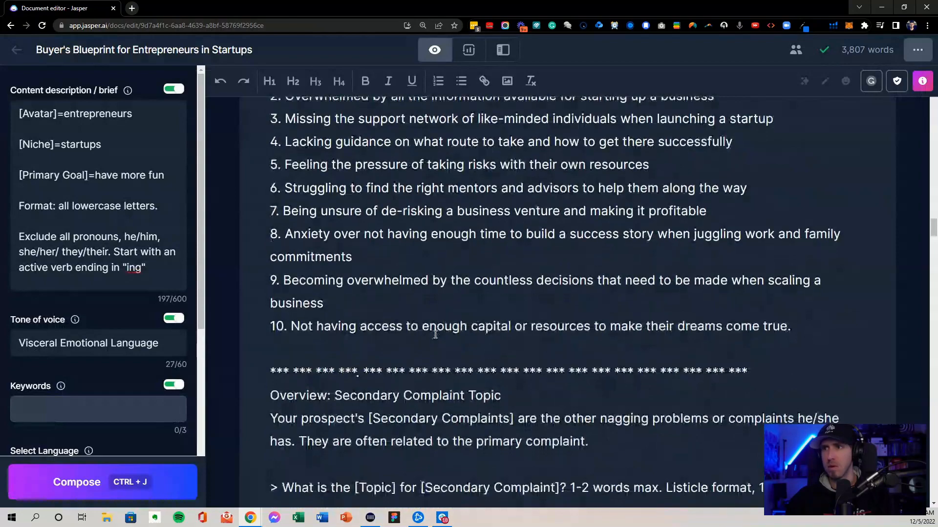
{"action": "left_click", "coordinate": [670, 293]}
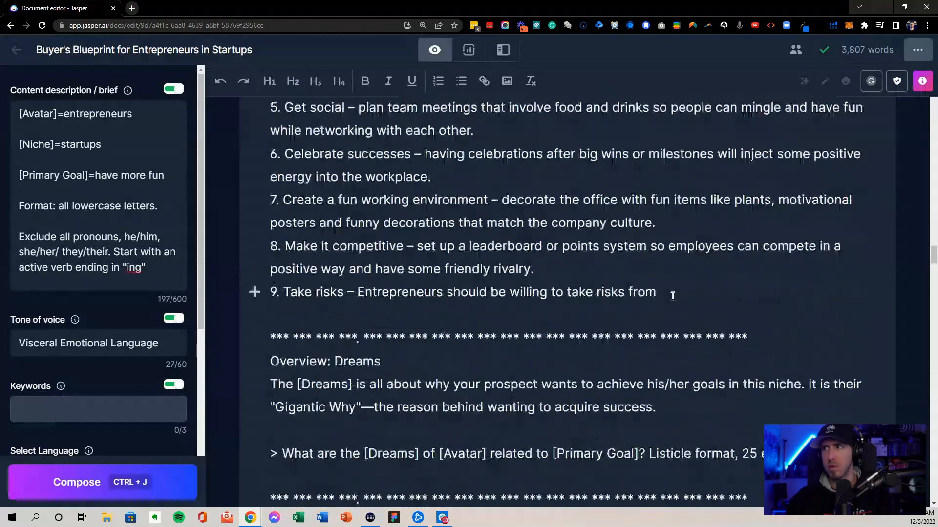
{"action": "key", "text": "ctrl+j"}
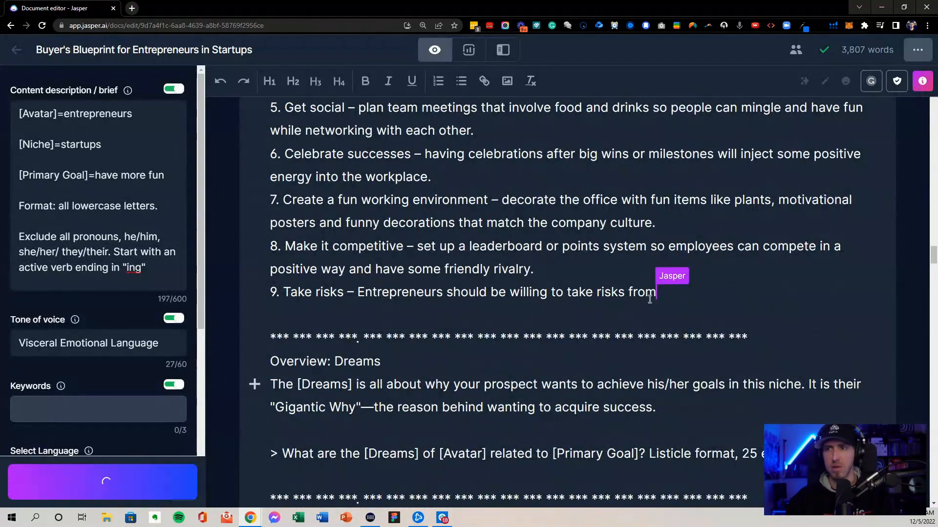
{"action": "scroll", "coordinate": [466, 313], "scroll_direction": "down", "scroll_amount": 1}
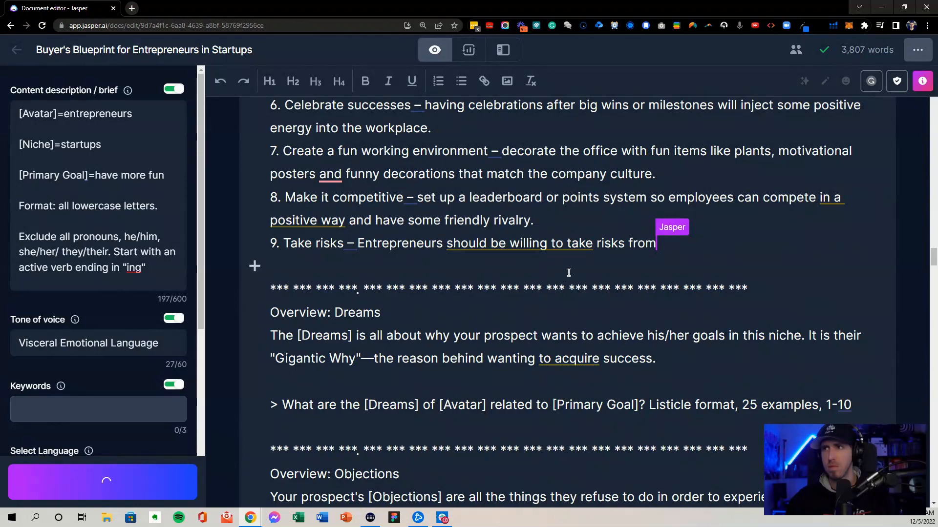
{"action": "scroll", "coordinate": [568, 272], "scroll_direction": "down", "scroll_amount": 1}
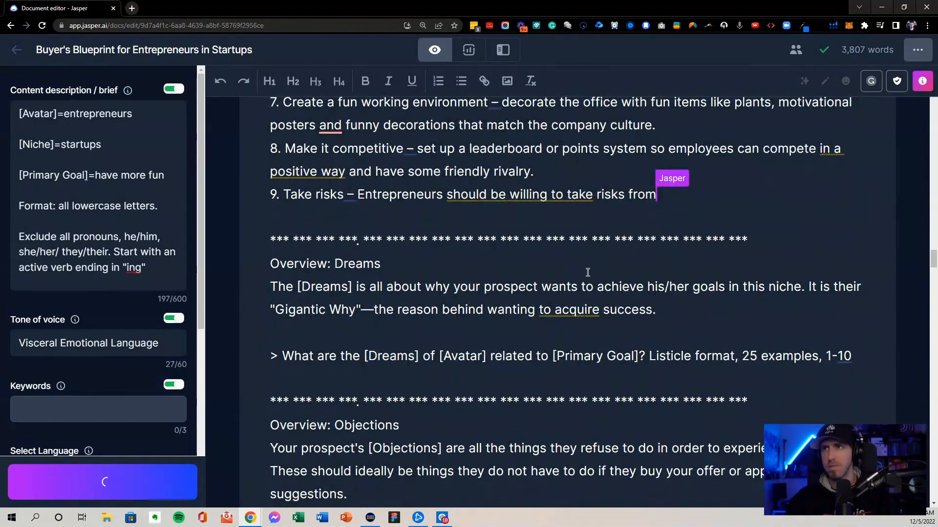
{"action": "scroll", "coordinate": [587, 272], "scroll_direction": "up", "scroll_amount": 9}
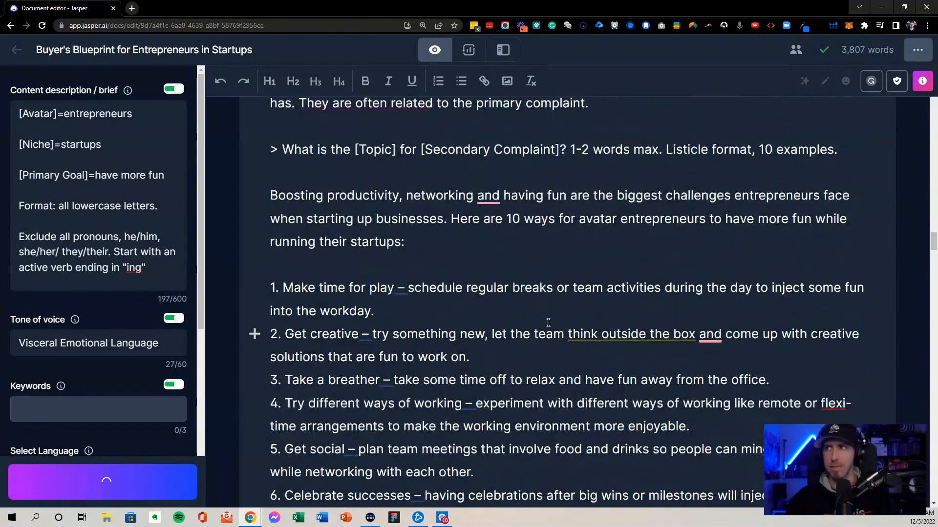
{"action": "scroll", "coordinate": [486, 310], "scroll_direction": "down", "scroll_amount": 8}
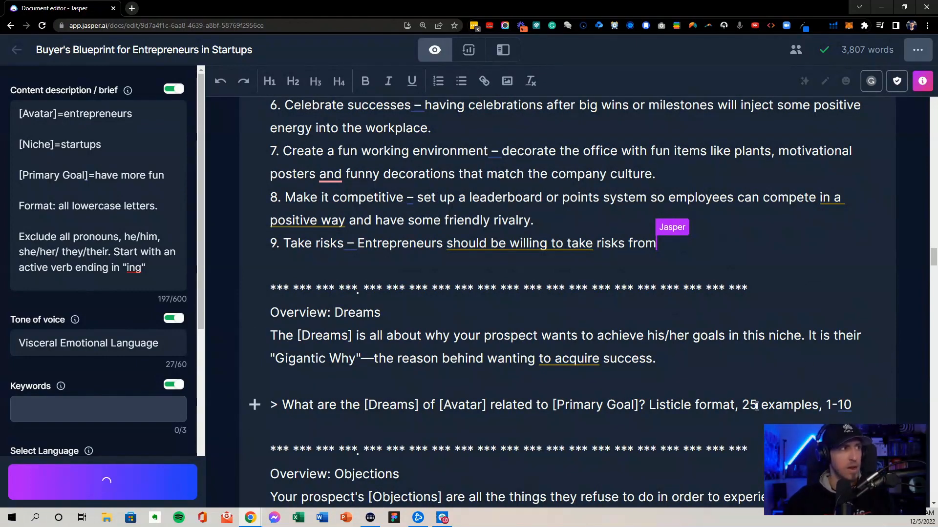
{"action": "scroll", "coordinate": [610, 319], "scroll_direction": "down", "scroll_amount": 2}
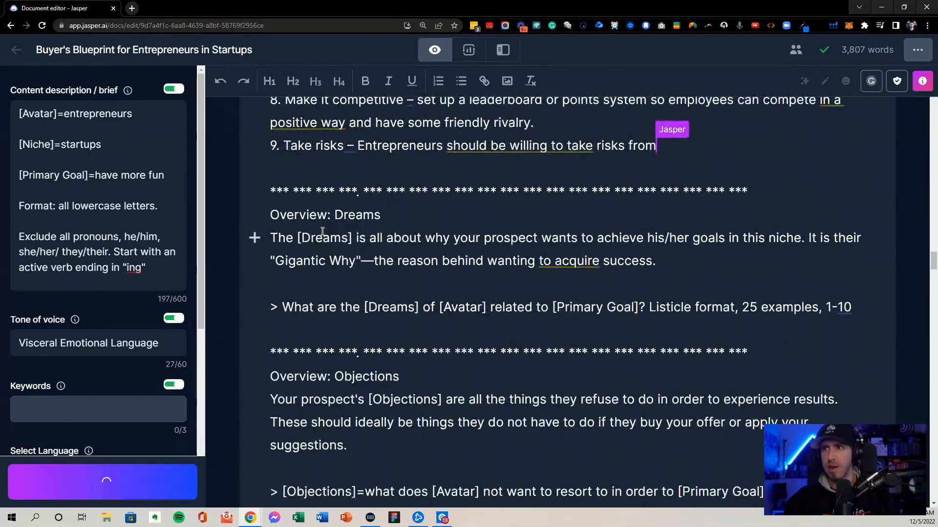
- Try to generate Jasper's list for the Objections prompt about what [Avatar] does not want to resort to, from the end of "start each with"
{"action": "left_click_drag", "start_coordinate": [360, 317], "coordinate": [851, 313]}
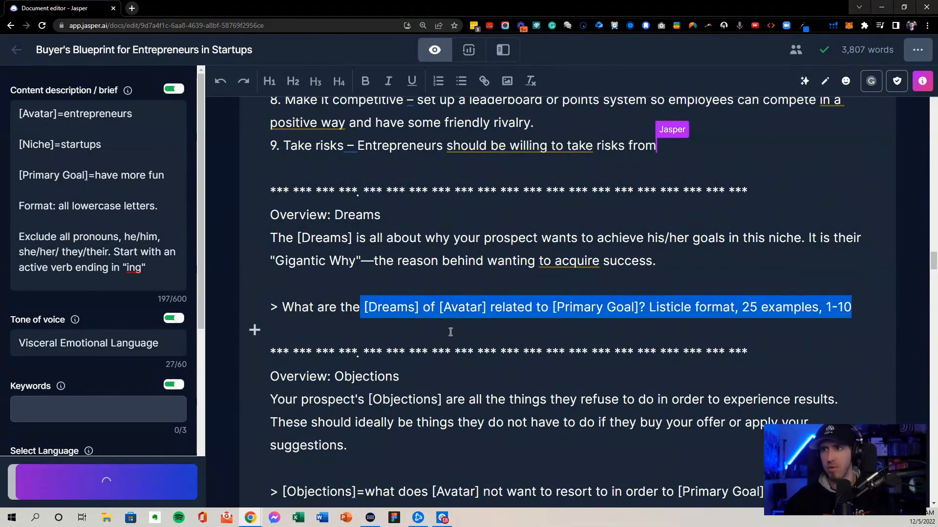
{"action": "scroll", "coordinate": [332, 363], "scroll_direction": "down", "scroll_amount": 8}
{"action": "scroll", "coordinate": [358, 189], "scroll_direction": "up", "scroll_amount": 3}
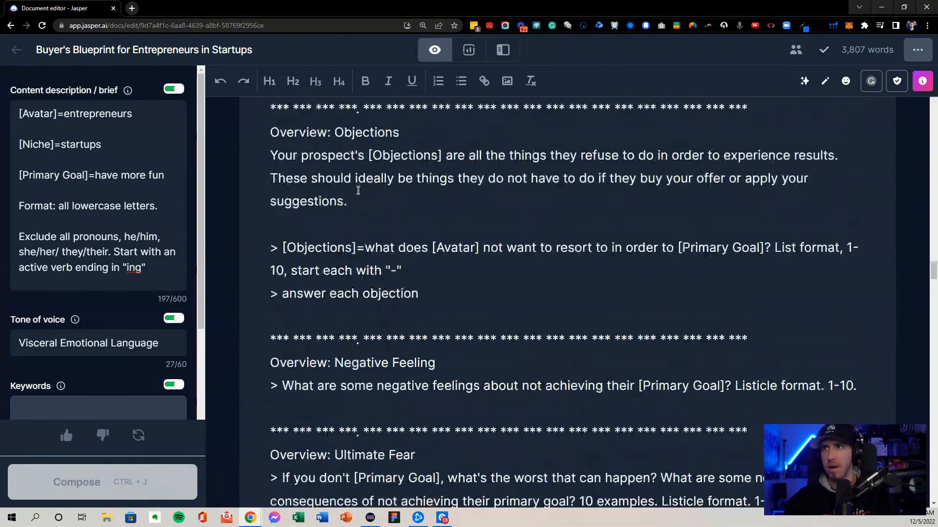
{"action": "left_click_drag", "start_coordinate": [439, 268], "coordinate": [254, 245]}
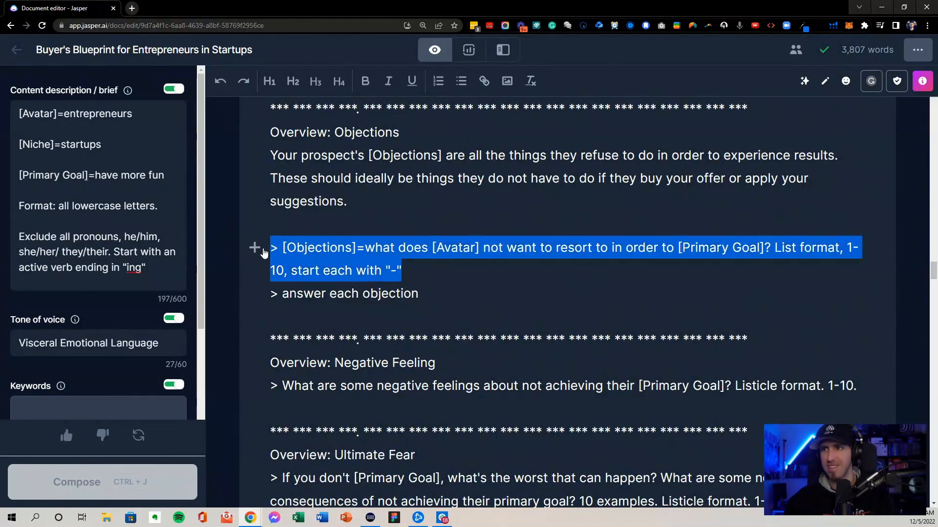
{"action": "left_click_drag", "start_coordinate": [272, 293], "coordinate": [327, 245]}
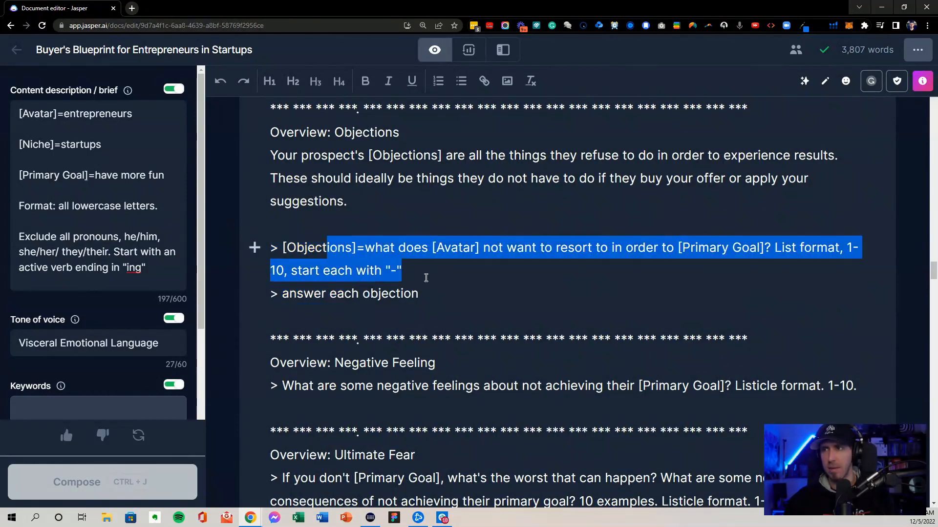
{"action": "left_click", "coordinate": [421, 289]}
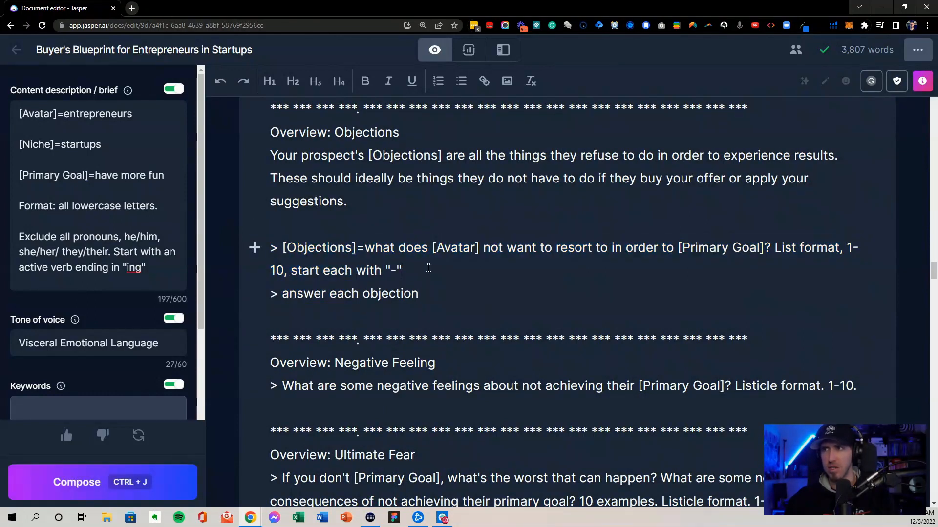
{"action": "left_click", "coordinate": [416, 277]}
{"action": "key", "text": "ctrl+j"}
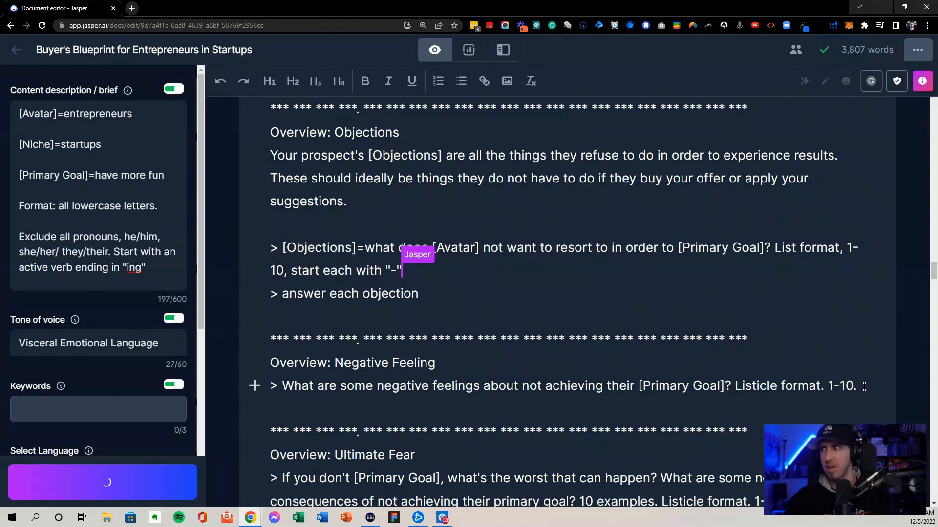
- Review the Negative Feeling, Ultimate Fear, Promises and Mistaken Beliefs prompts, including the {Insert Mistaken Belief} placeholder and the "The truth is..." instruction
{"action": "scroll", "coordinate": [550, 383], "scroll_direction": "down", "scroll_amount": 1}
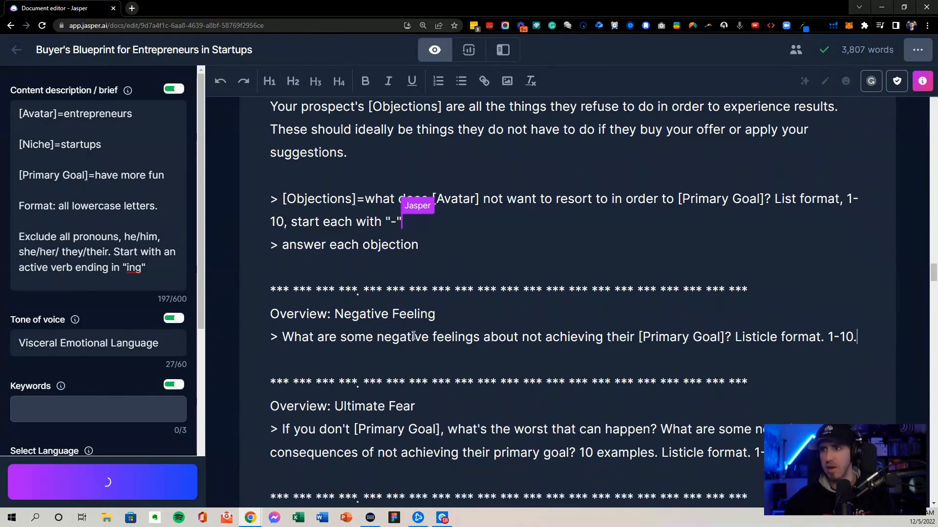
{"action": "scroll", "coordinate": [341, 333], "scroll_direction": "down", "scroll_amount": 2}
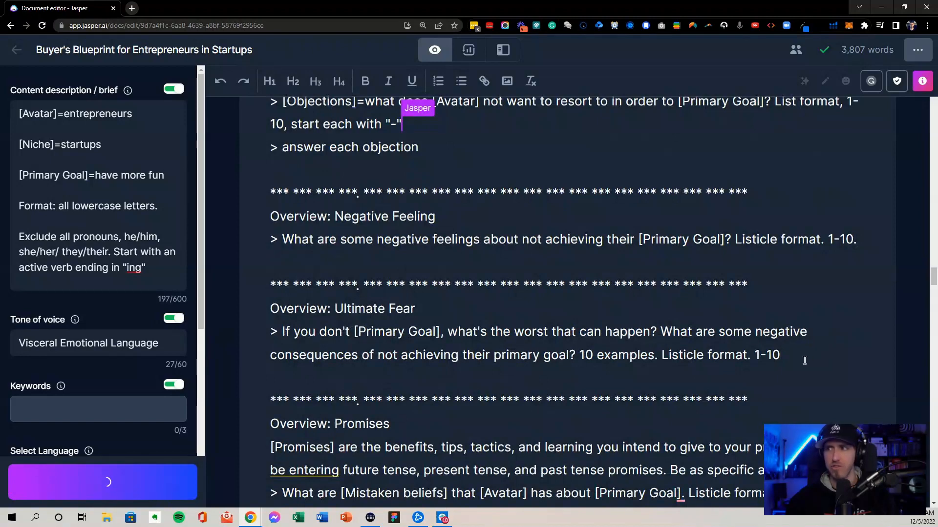
{"action": "scroll", "coordinate": [586, 364], "scroll_direction": "down", "scroll_amount": 3}
{"action": "scroll", "coordinate": [370, 229], "scroll_direction": "down", "scroll_amount": 1}
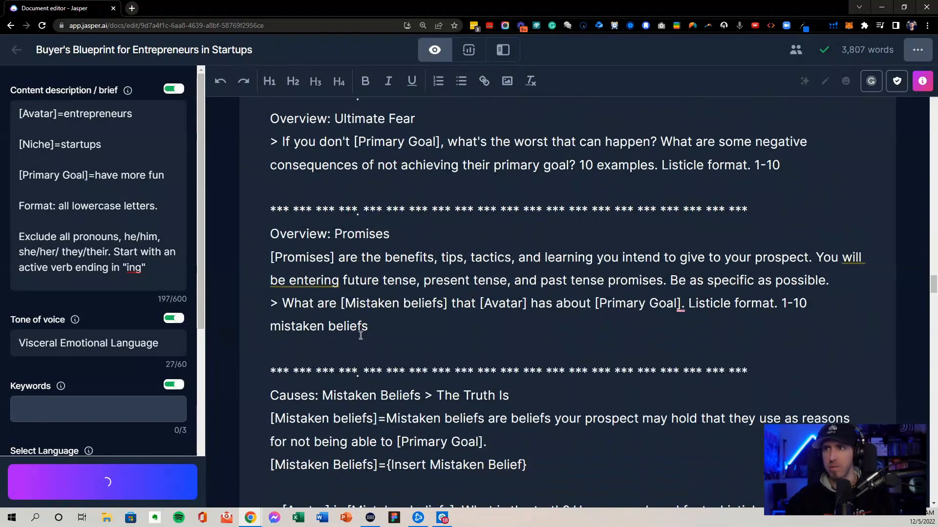
{"action": "left_click", "coordinate": [393, 319]}
{"action": "left_click_drag", "start_coordinate": [393, 319], "coordinate": [269, 225]}
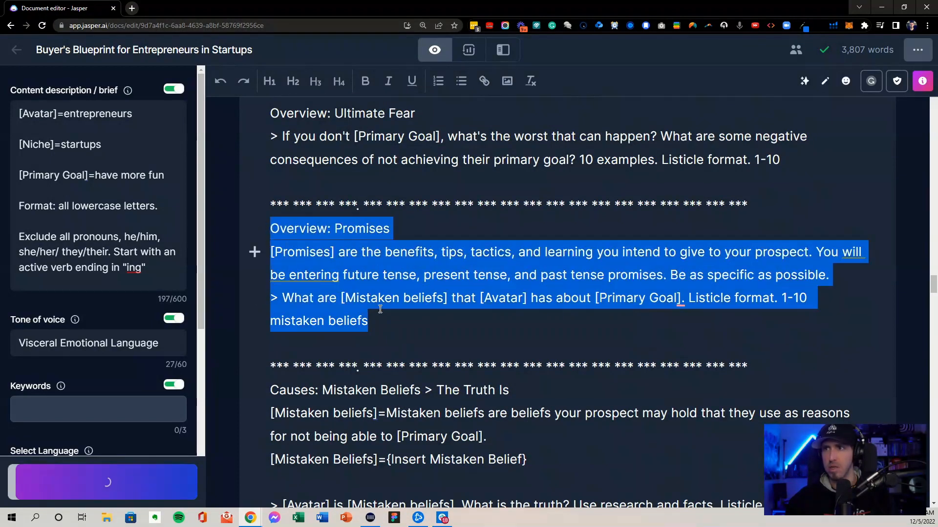
{"action": "scroll", "coordinate": [380, 309], "scroll_direction": "down", "scroll_amount": 2}
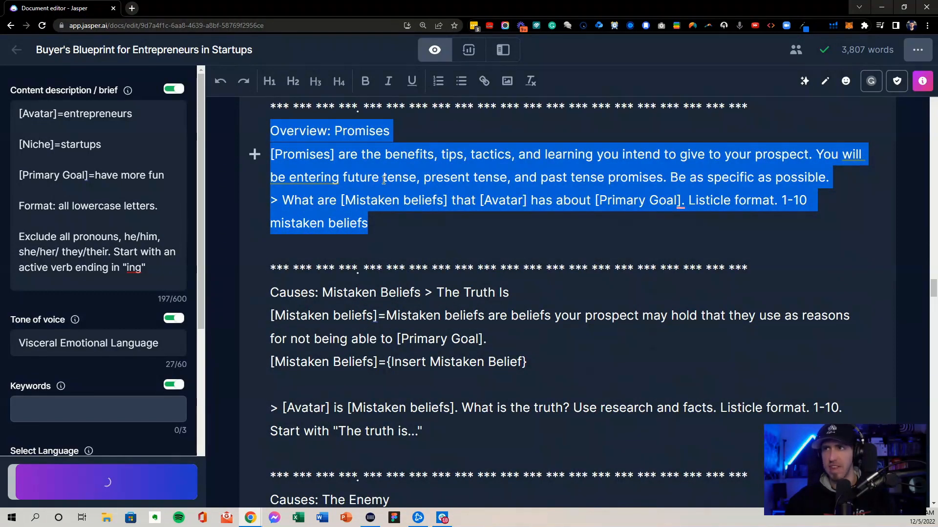
{"action": "left_click", "coordinate": [372, 371]}
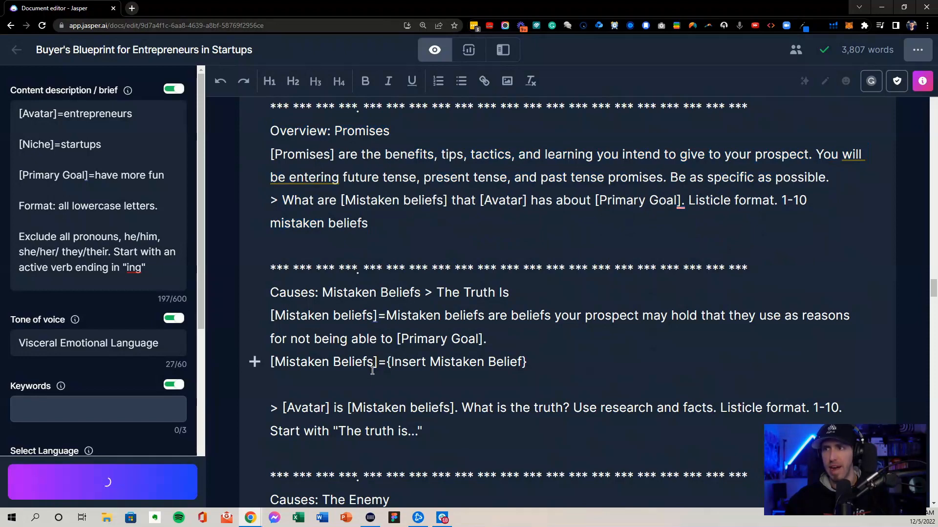
{"action": "left_click_drag", "start_coordinate": [387, 363], "coordinate": [564, 359]}
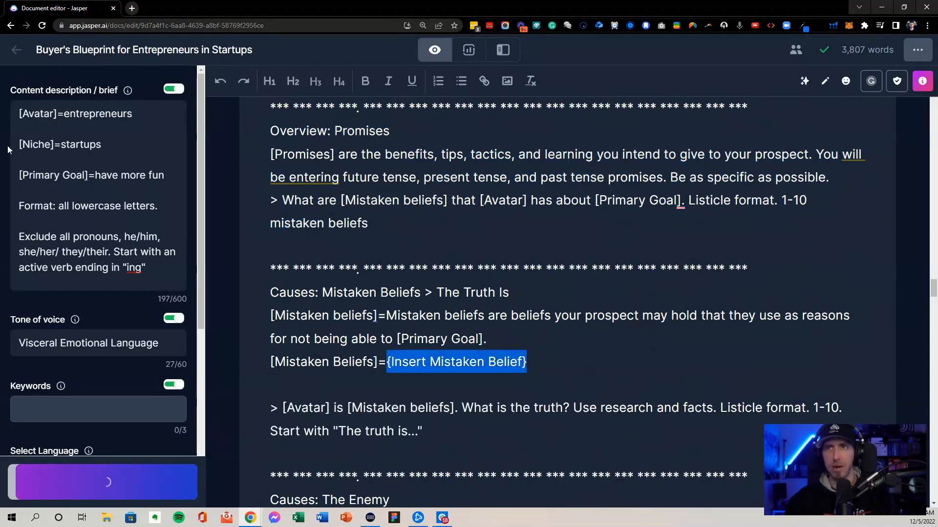
{"action": "left_click", "coordinate": [106, 198]}
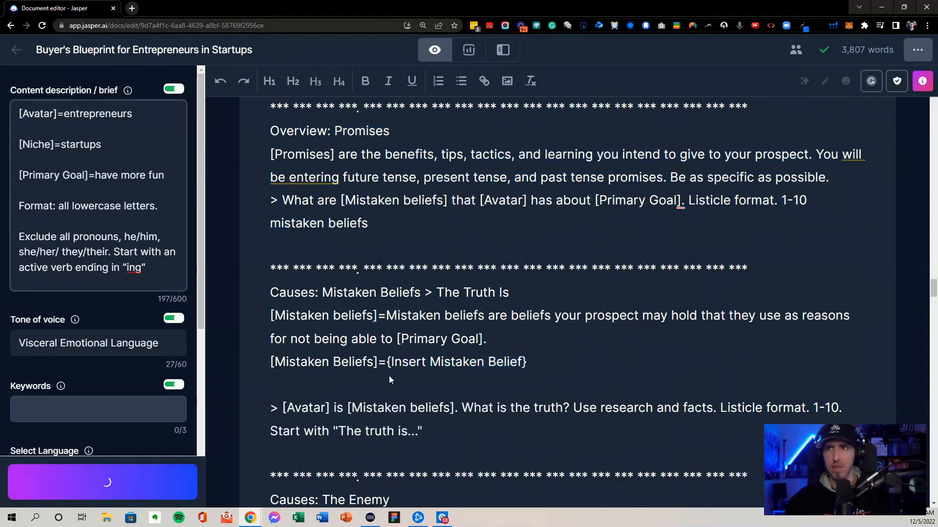
{"action": "scroll", "coordinate": [389, 380], "scroll_direction": "down", "scroll_amount": 3}
{"action": "left_click", "coordinate": [439, 278]}
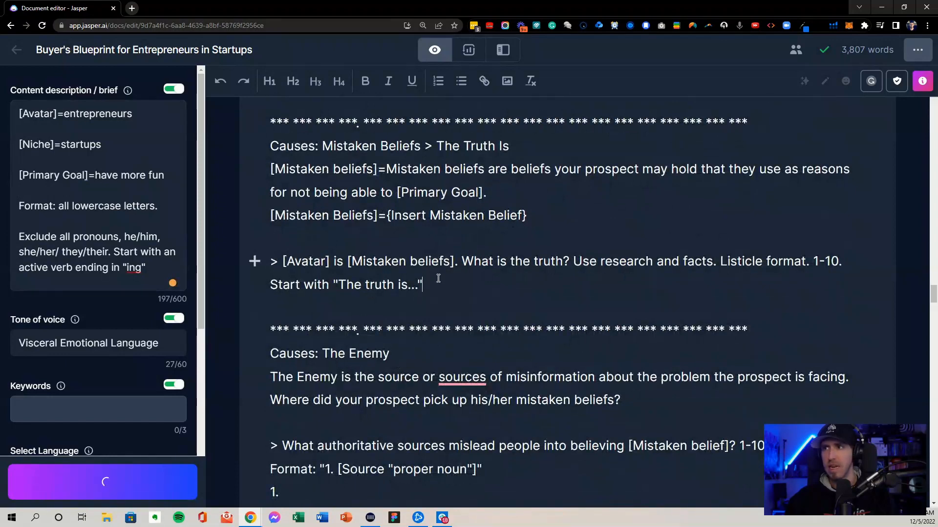
{"action": "triple_click", "coordinate": [254, 261]}
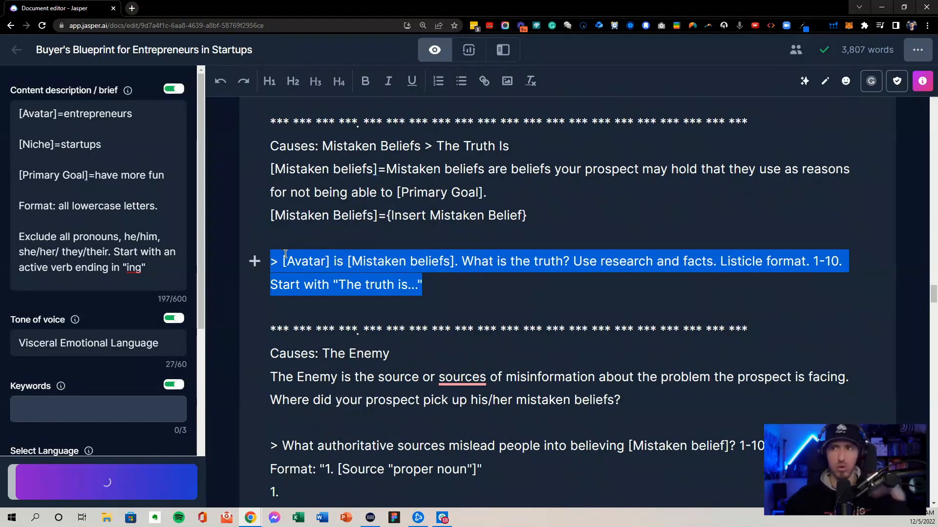
- Generate Jasper's numbered list under The Enemy prompt "What authoritative sources mislead people into believing [Mistaken belief]?"
{"action": "scroll", "coordinate": [327, 307], "scroll_direction": "down", "scroll_amount": 3}
{"action": "left_click_drag", "start_coordinate": [268, 207], "coordinate": [515, 290]}
{"action": "scroll", "coordinate": [534, 291], "scroll_direction": "down", "scroll_amount": 1}
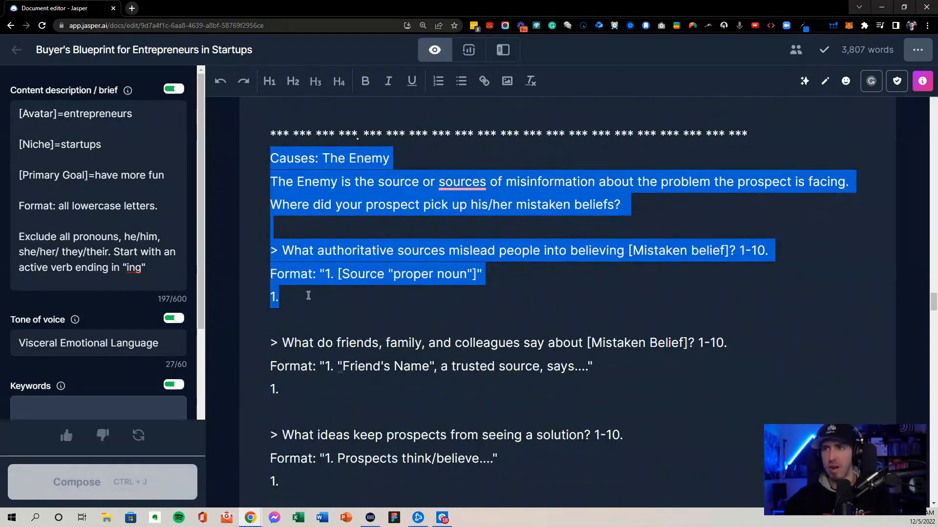
{"action": "left_click", "coordinate": [296, 301]}
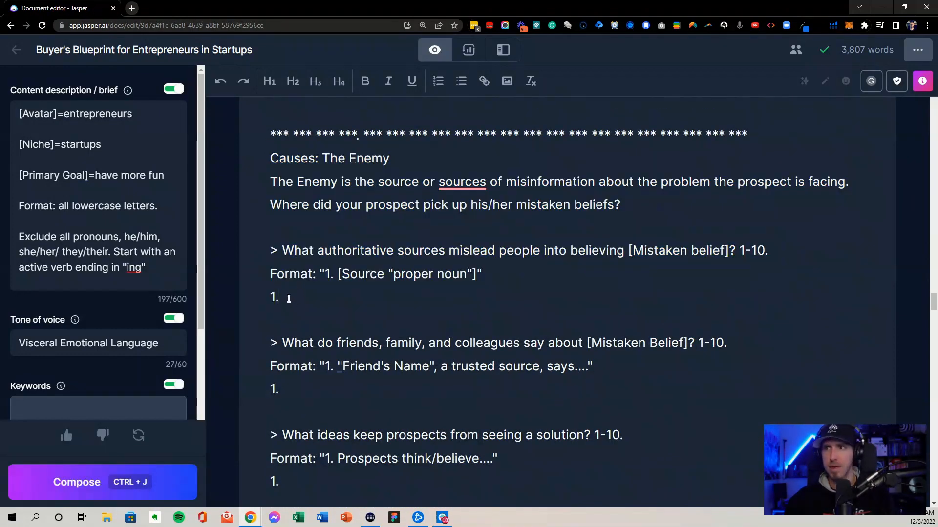
{"action": "key", "text": "ctrl+j"}
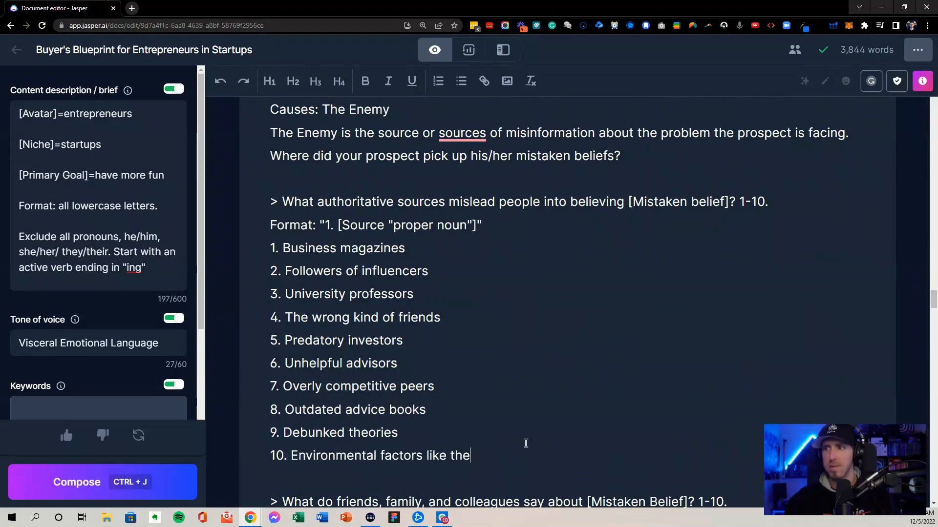
- Have Jasper continue the unfinished item "10. Environmental factors like the" in The Enemy list, and look over the prompts below it
{"action": "key", "text": "ctrl+j"}
{"action": "scroll", "coordinate": [500, 441], "scroll_direction": "down", "scroll_amount": 11}
{"action": "scroll", "coordinate": [495, 312], "scroll_direction": "up", "scroll_amount": 2}
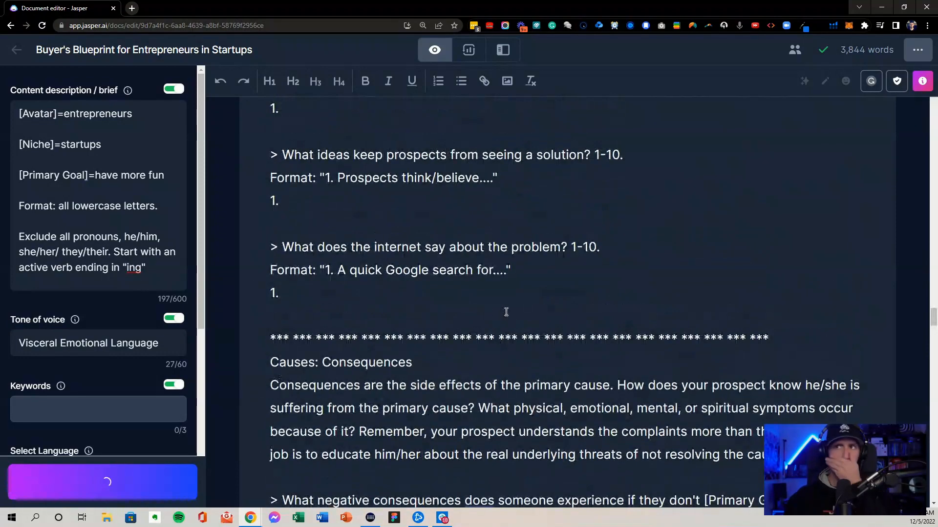
{"action": "scroll", "coordinate": [506, 317], "scroll_direction": "down", "scroll_amount": 1}
{"action": "scroll", "coordinate": [492, 293], "scroll_direction": "up", "scroll_amount": 7}
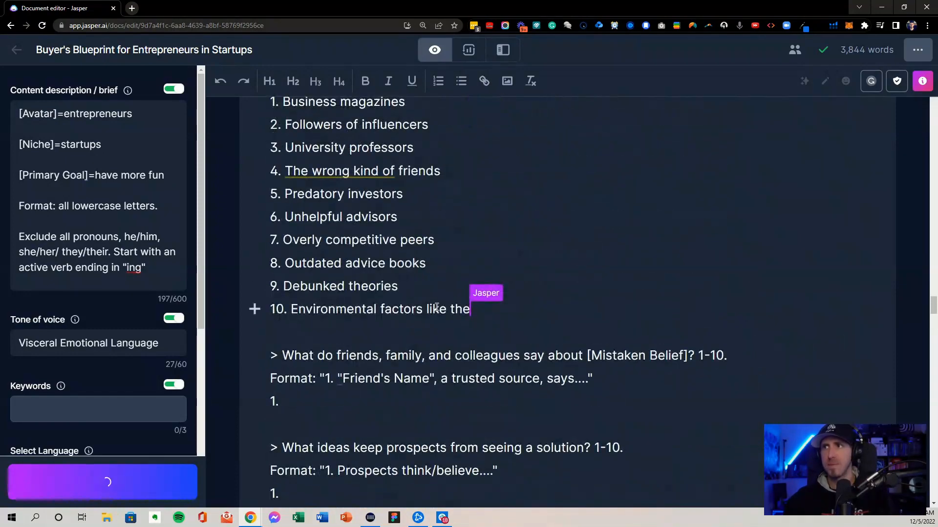
{"action": "scroll", "coordinate": [459, 293], "scroll_direction": "down", "scroll_amount": 2}
{"action": "scroll", "coordinate": [430, 308], "scroll_direction": "down", "scroll_amount": 4}
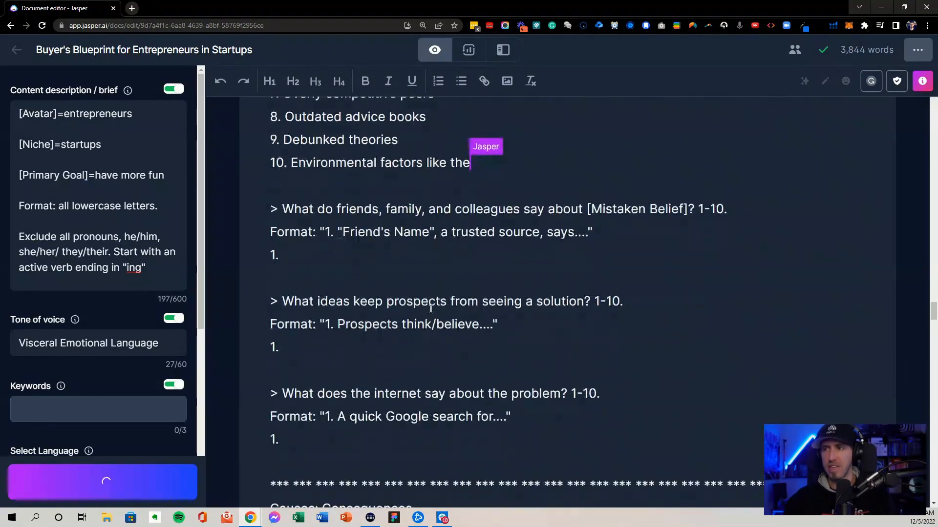
{"action": "scroll", "coordinate": [431, 373], "scroll_direction": "down", "scroll_amount": 2}
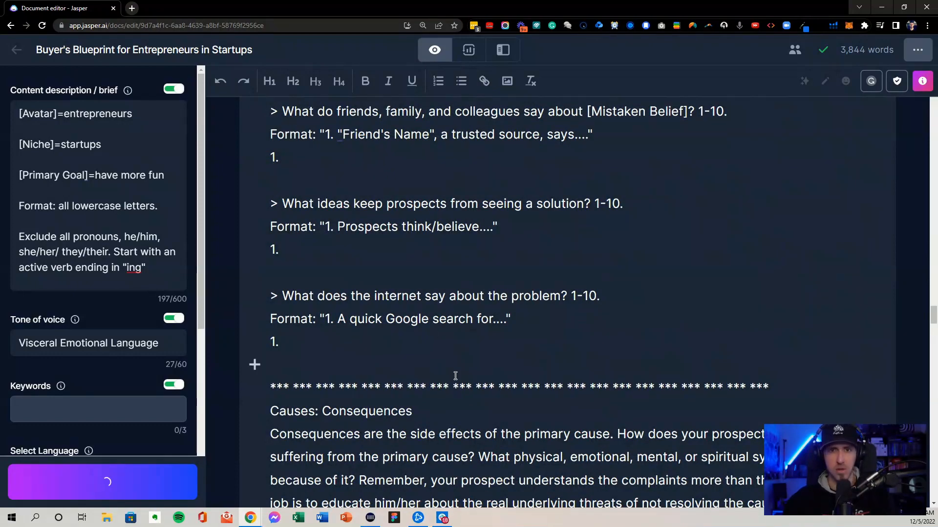
{"action": "scroll", "coordinate": [511, 353], "scroll_direction": "up", "scroll_amount": 1}
{"action": "scroll", "coordinate": [511, 354], "scroll_direction": "down", "scroll_amount": 3}
{"action": "scroll", "coordinate": [440, 313], "scroll_direction": "up", "scroll_amount": 2}
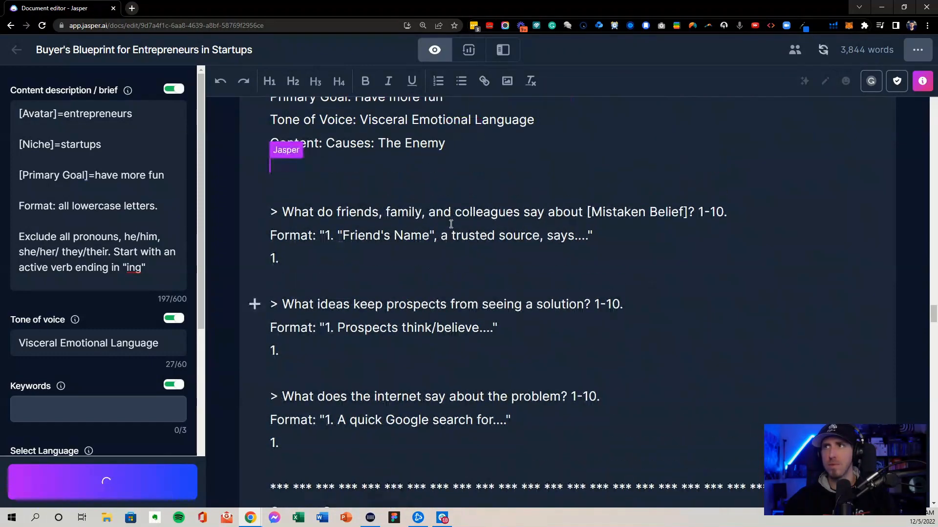
- Delete the extra block generated below item 10 of The Enemy list, from "Avatars: Entrepreneurs" through "Where did your prospect"
{"action": "scroll", "coordinate": [448, 276], "scroll_direction": "up", "scroll_amount": 8}
{"action": "scroll", "coordinate": [448, 276], "scroll_direction": "down", "scroll_amount": 4}
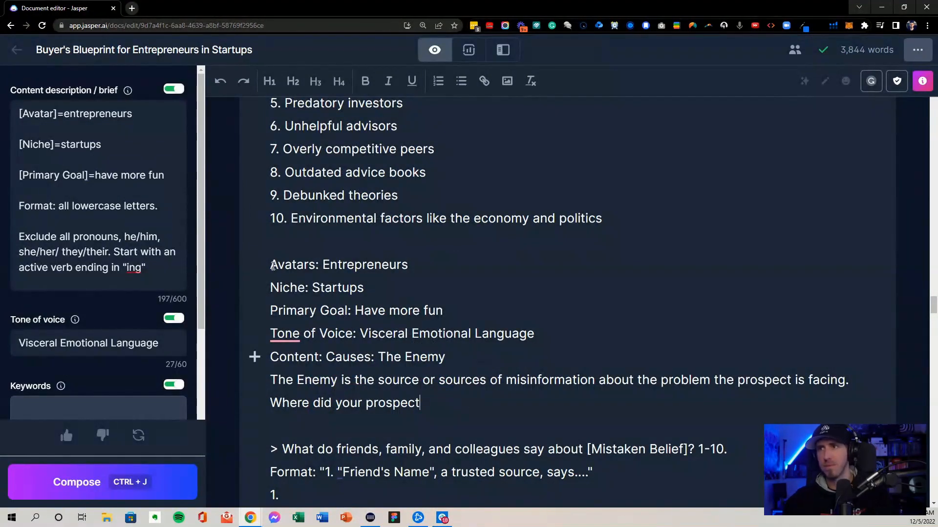
{"action": "left_click_drag", "start_coordinate": [271, 265], "coordinate": [455, 392]}
{"action": "key", "text": "BackSpace"}
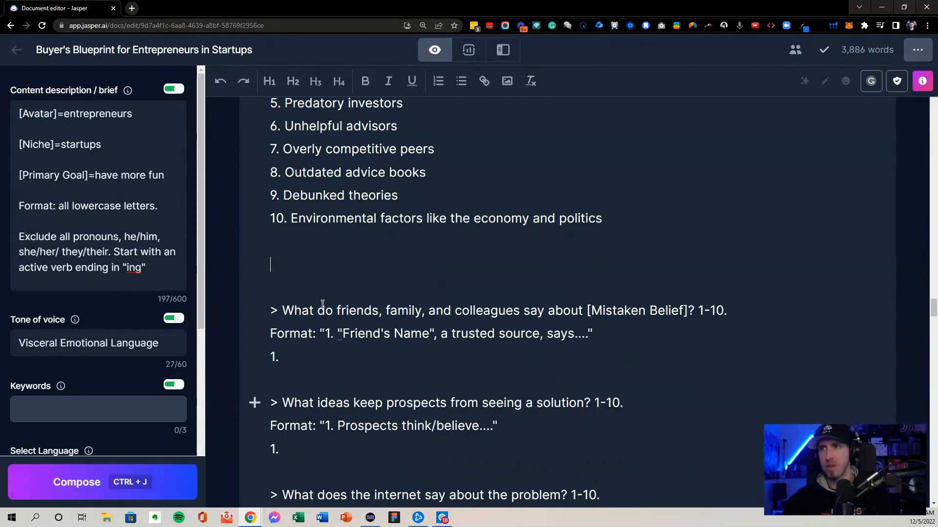
- Review the "Consequences: Part 2 - Outcome" prompt and its [Consequence] placeholder under Causes
{"action": "scroll", "coordinate": [352, 313], "scroll_direction": "down", "scroll_amount": 5}
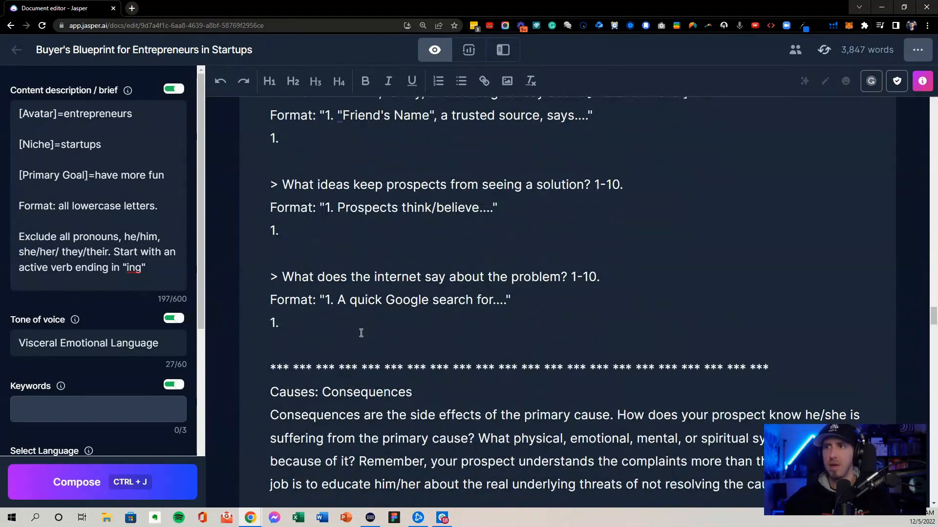
{"action": "scroll", "coordinate": [361, 333], "scroll_direction": "down", "scroll_amount": 6}
{"action": "scroll", "coordinate": [634, 381], "scroll_direction": "down", "scroll_amount": 3}
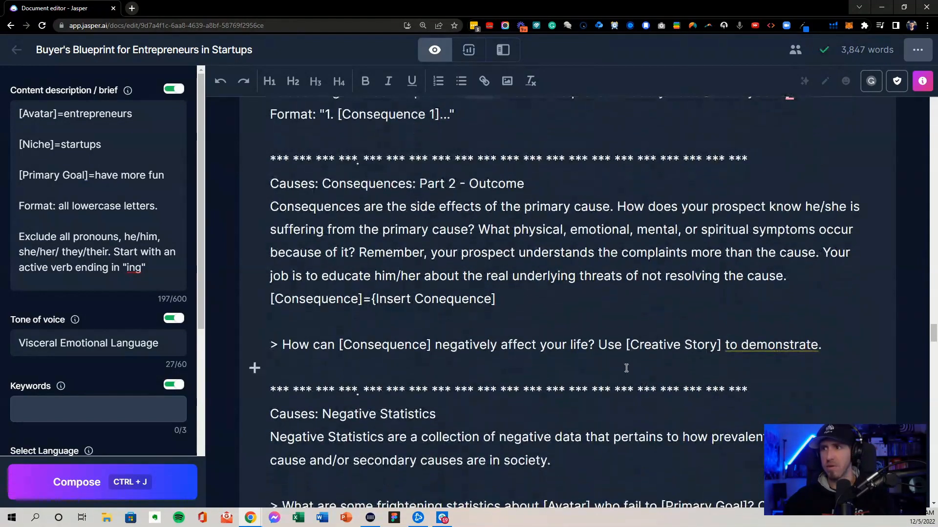
{"action": "left_click_drag", "start_coordinate": [276, 345], "coordinate": [829, 345]}
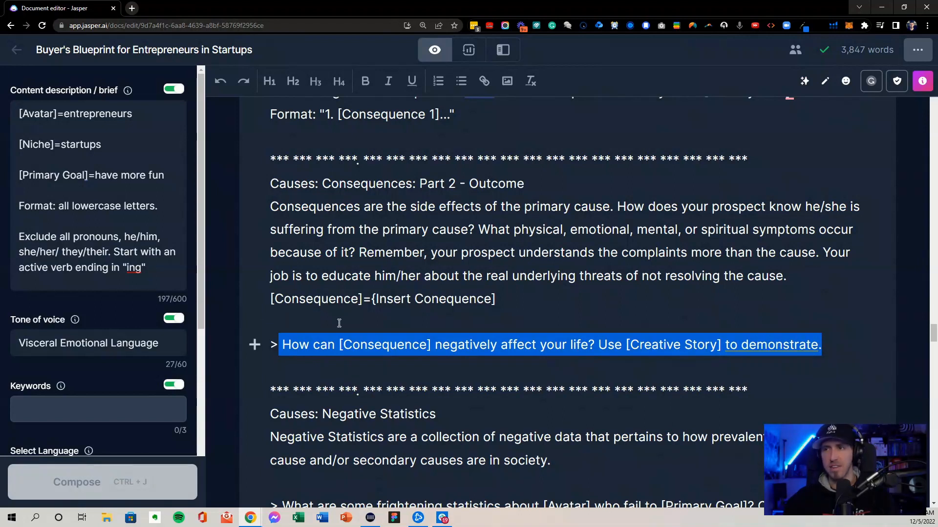
{"action": "left_click_drag", "start_coordinate": [371, 299], "coordinate": [546, 300]}
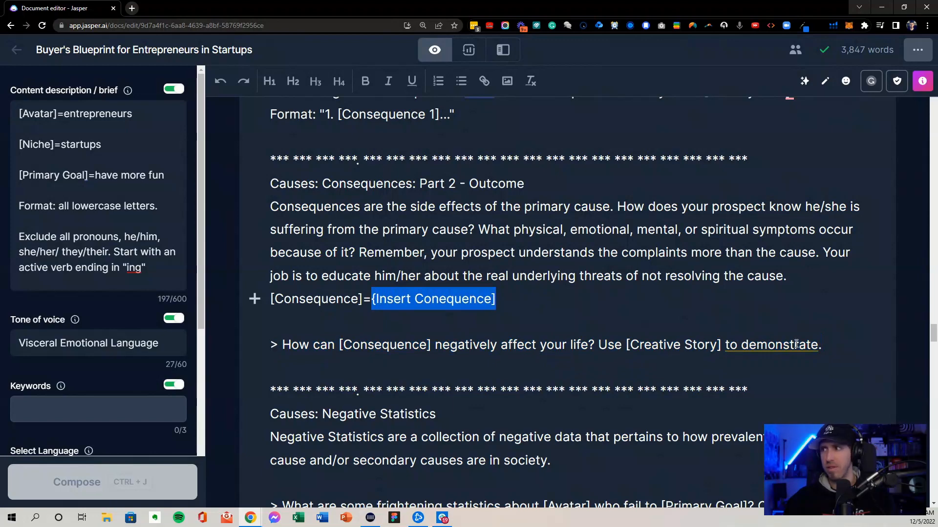
- Generate Jasper's answer to the Negative Statistics prompt, starting from the end of "Quote studies and use statistics."
{"action": "scroll", "coordinate": [469, 374], "scroll_direction": "down", "scroll_amount": 4}
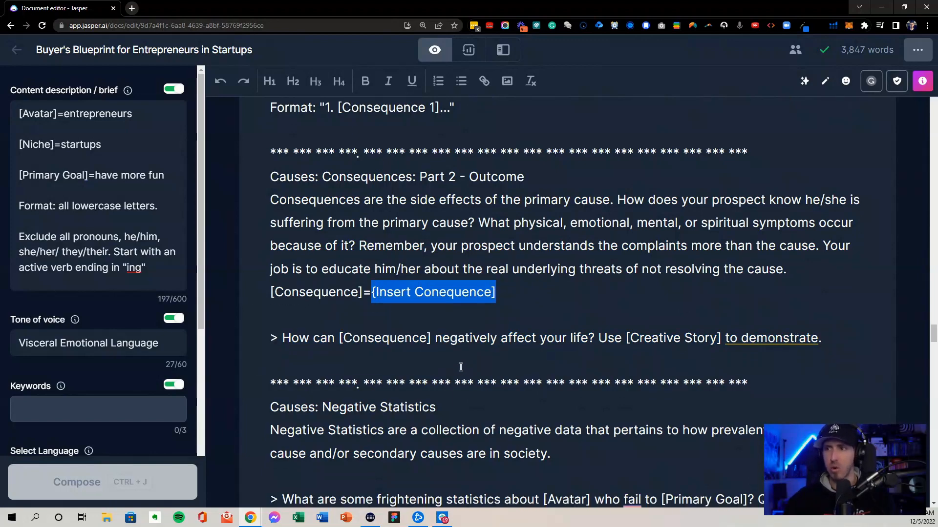
{"action": "left_click", "coordinate": [404, 327]}
{"action": "triple_click", "coordinate": [404, 327]}
{"action": "left_click", "coordinate": [393, 332]}
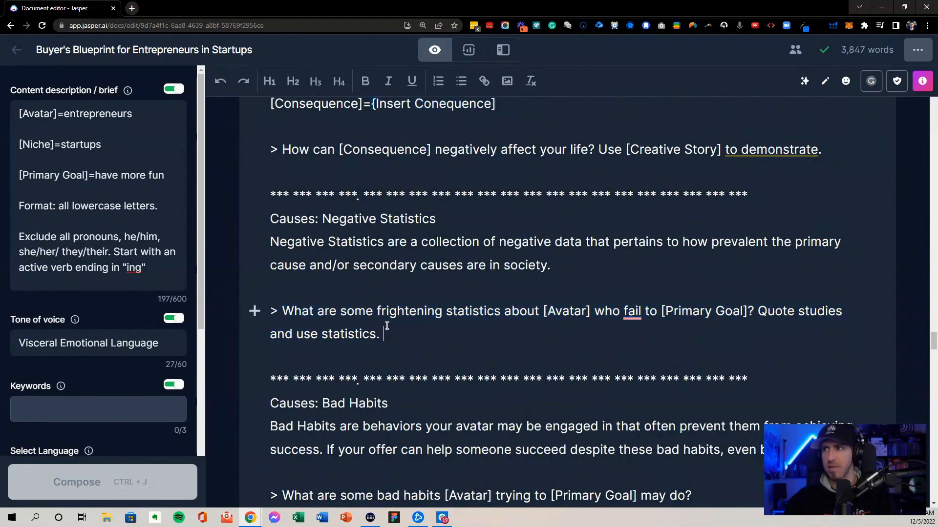
{"action": "key", "text": "ctrl+j"}
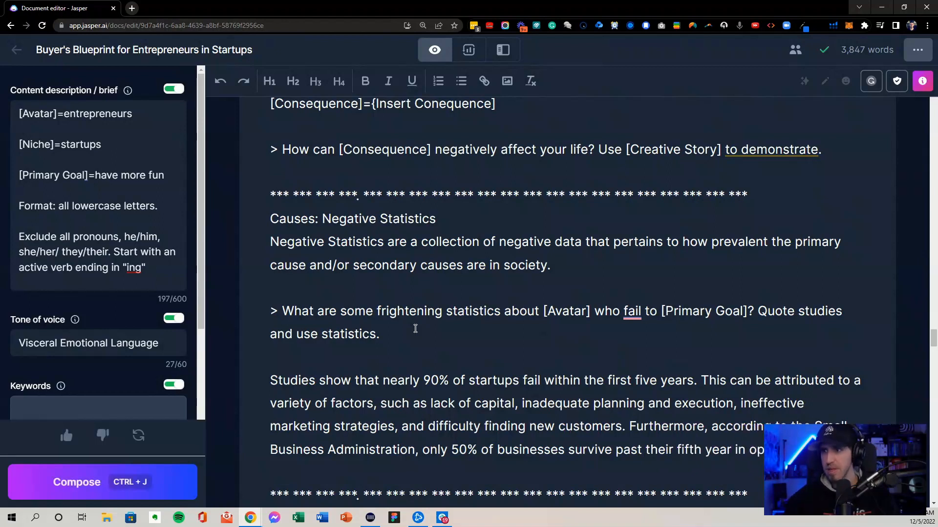
- Add the line "[Primary Complaint]=burnout" to the content brief, below the [Primary Goal] line with a blank line between
{"action": "left_click", "coordinate": [174, 177]}
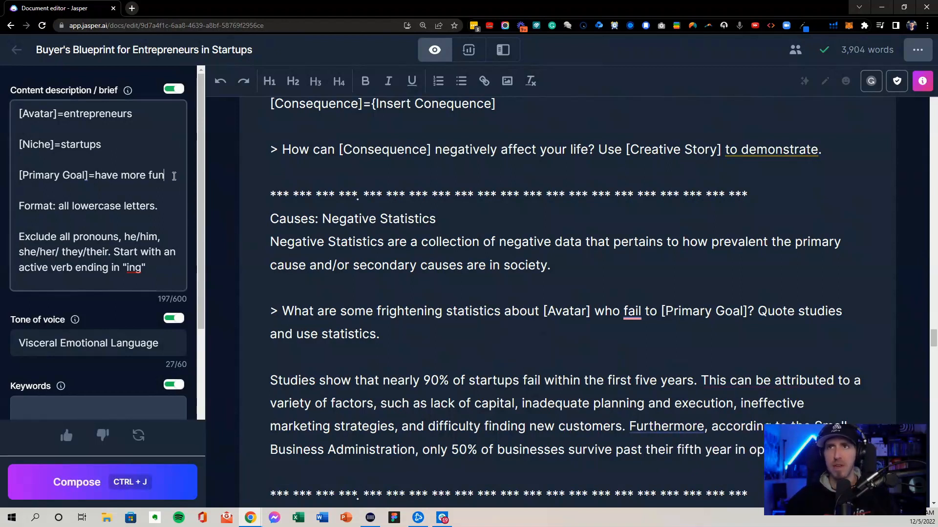
{"action": "key", "text": "Return"}
{"action": "key", "text": "Return"}
{"action": "type", "text": "[Prinma"}
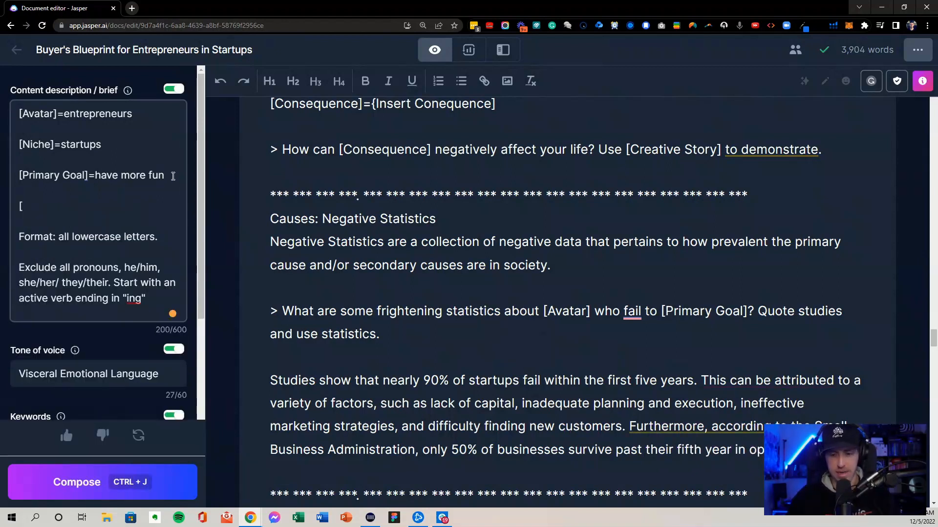
{"action": "key", "text": "BackSpace"}
{"action": "key", "text": "BackSpace"}
{"action": "key", "text": "BackSpace"}
{"action": "key", "text": "BackSpace"}
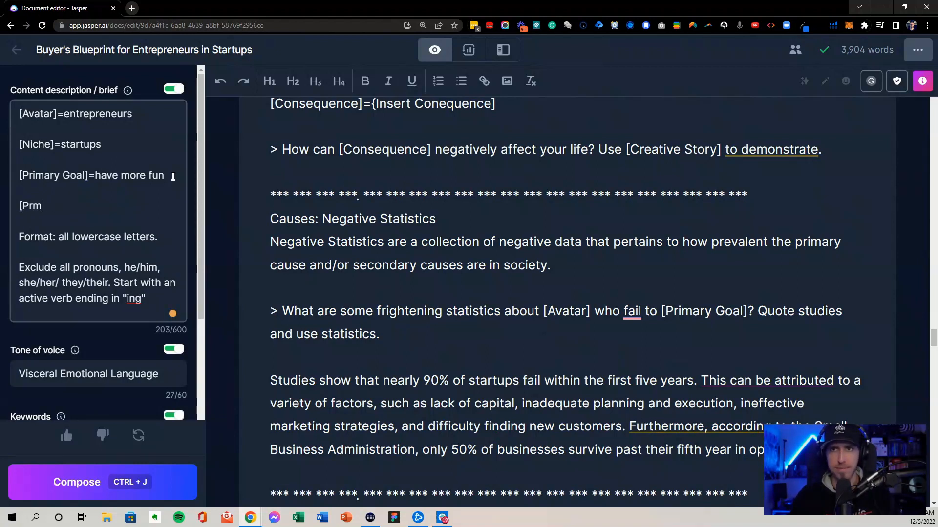
{"action": "type", "text": "mary Complaint["}
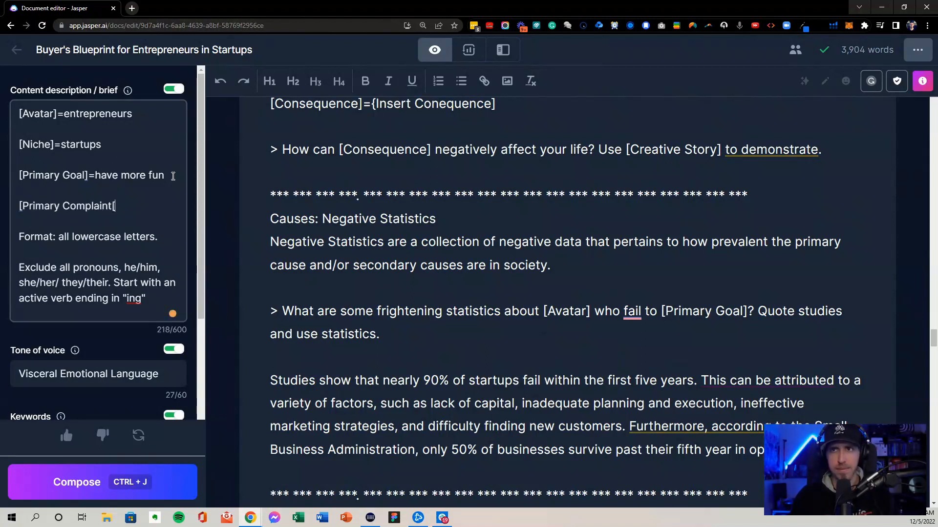
{"action": "type", "text": "=byurnout"}
{"action": "key", "text": "BackSpace"}
{"action": "key", "text": "BackSpace"}
{"action": "key", "text": "BackSpace"}
{"action": "type", "text": "urn"}
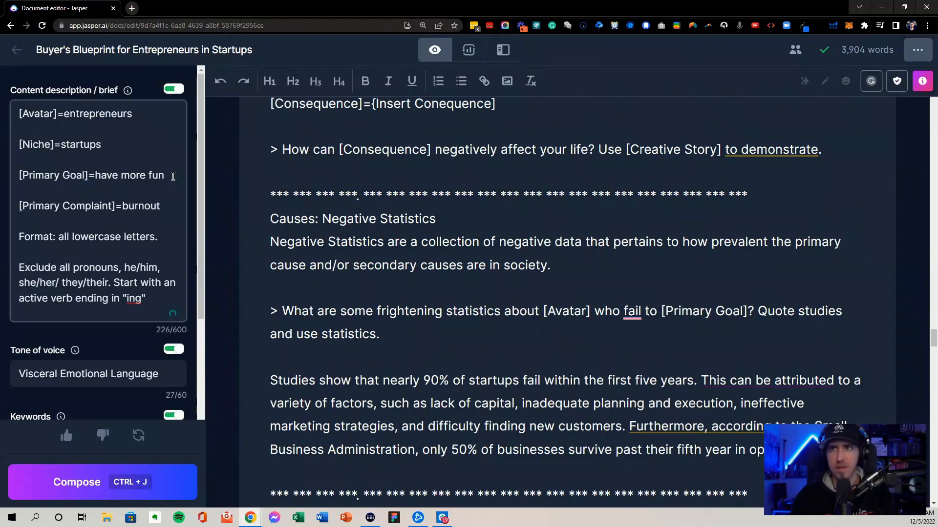
- Generate another answer directly below the Negative Statistics prompt and highlight its startup founder survey figures
{"action": "left_click", "coordinate": [468, 332]}
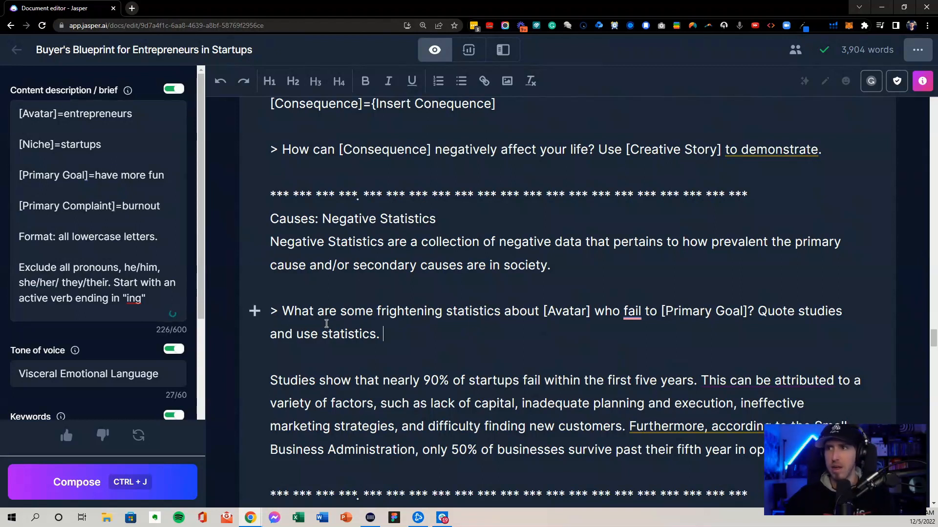
{"action": "key", "text": "ctrl+j"}
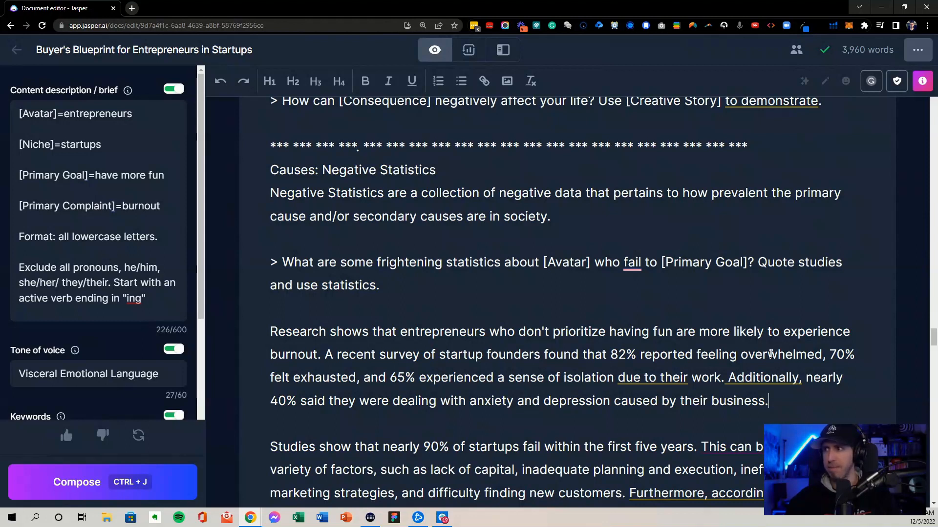
{"action": "left_click_drag", "start_coordinate": [323, 355], "coordinate": [797, 389]}
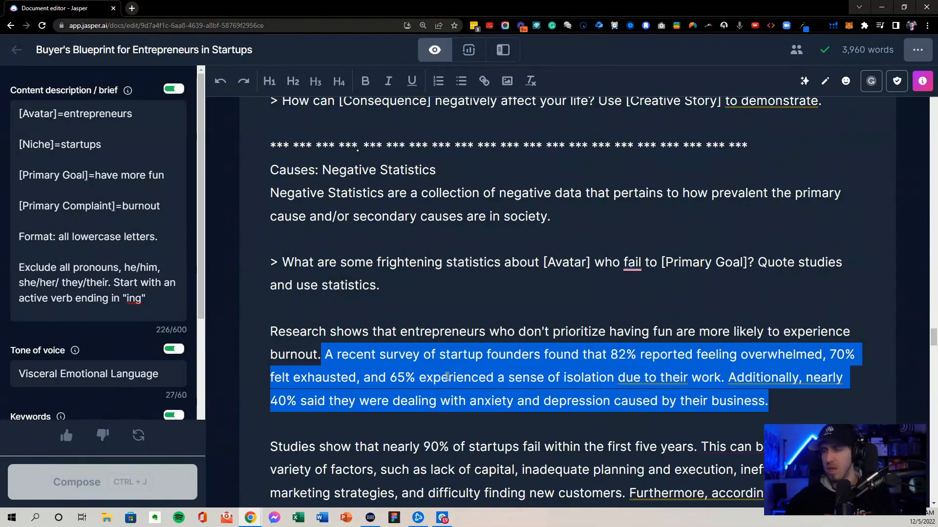
{"action": "scroll", "coordinate": [448, 377], "scroll_direction": "down", "scroll_amount": 1}
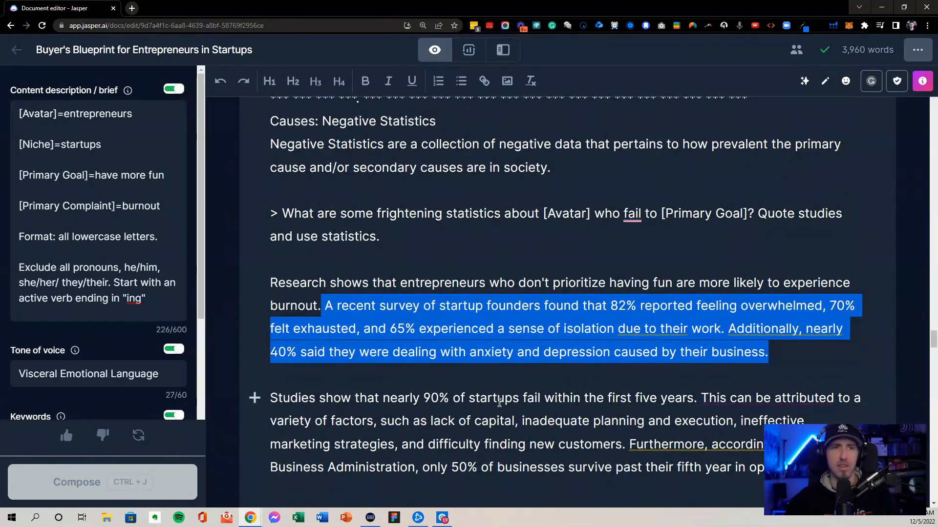
- Generate Jasper's answer to the Bad Habits prompt "What are some bad habits [Avatar] trying to [Primary Goal] may do?"
{"action": "scroll", "coordinate": [498, 394], "scroll_direction": "down", "scroll_amount": 5}
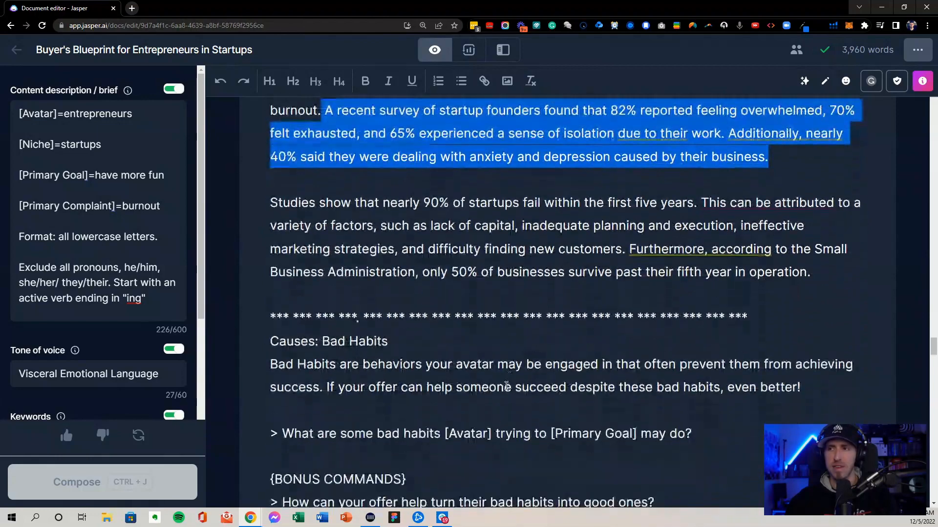
{"action": "left_click_drag", "start_coordinate": [712, 385], "coordinate": [270, 292]}
{"action": "scroll", "coordinate": [450, 338], "scroll_direction": "down", "scroll_amount": 4}
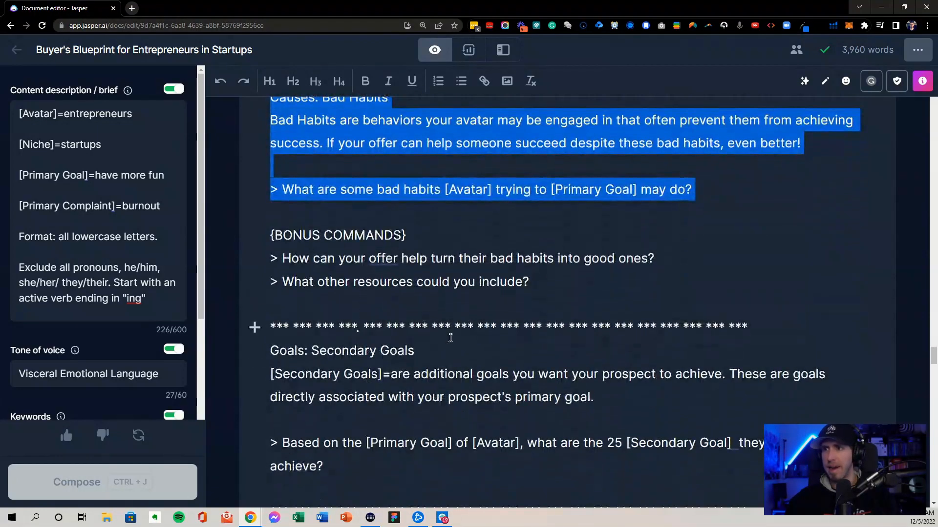
{"action": "left_click", "coordinate": [708, 190]}
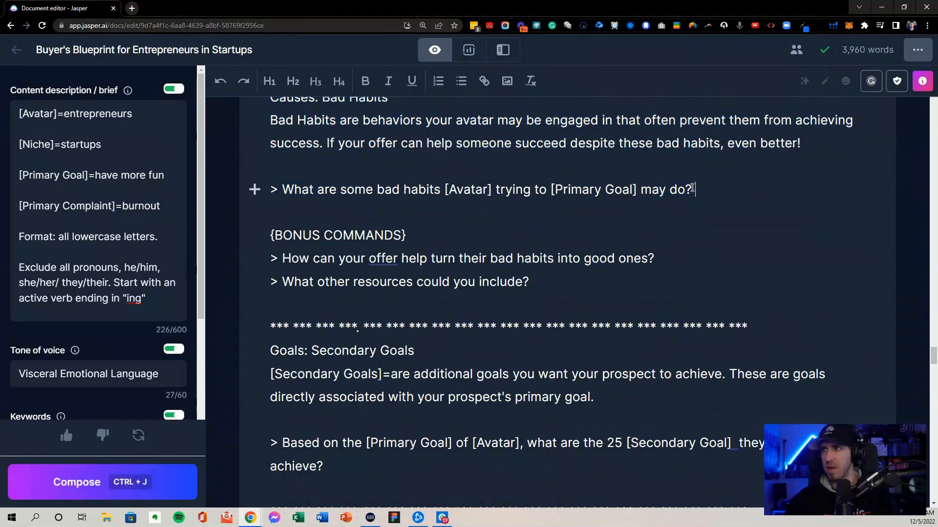
{"action": "key", "text": "ctrl+j"}
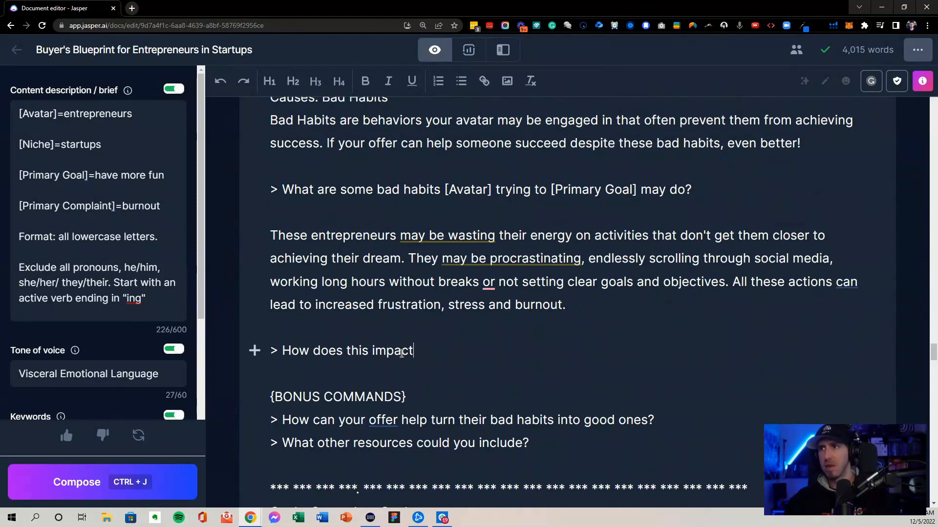
- Delete the incomplete "> How does this impact" line generated below the Bad Habits answer
{"action": "left_click_drag", "start_coordinate": [258, 346], "coordinate": [287, 340]}
{"action": "left_click_drag", "start_coordinate": [465, 328], "coordinate": [380, 325]}
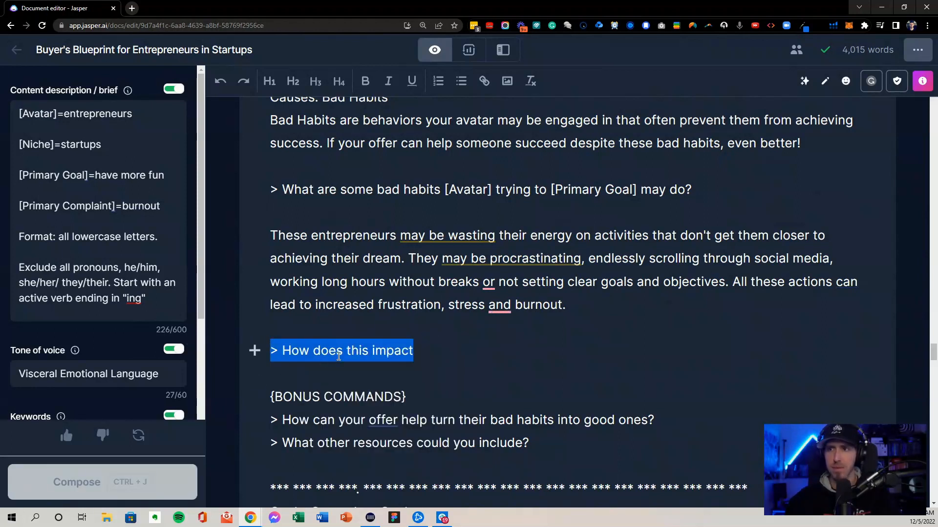
{"action": "left_click", "coordinate": [354, 350]}
{"action": "triple_click", "coordinate": [286, 340]}
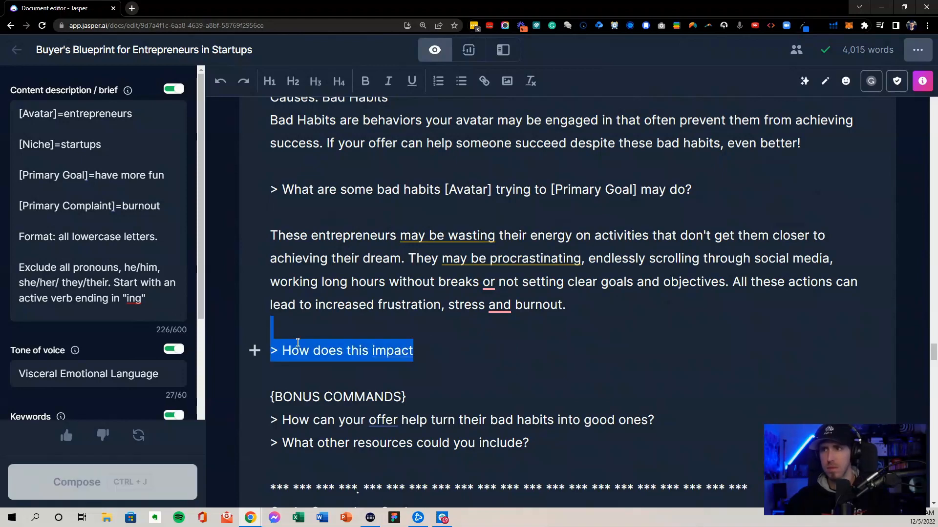
{"action": "key", "text": "BackSpace"}
- Run commands [C1] to [C4] of the Solutions: Topic Challenges section with Jasper, starting from the end of "with the help of your [Offer]."
{"action": "scroll", "coordinate": [593, 326], "scroll_direction": "down", "scroll_amount": 3}
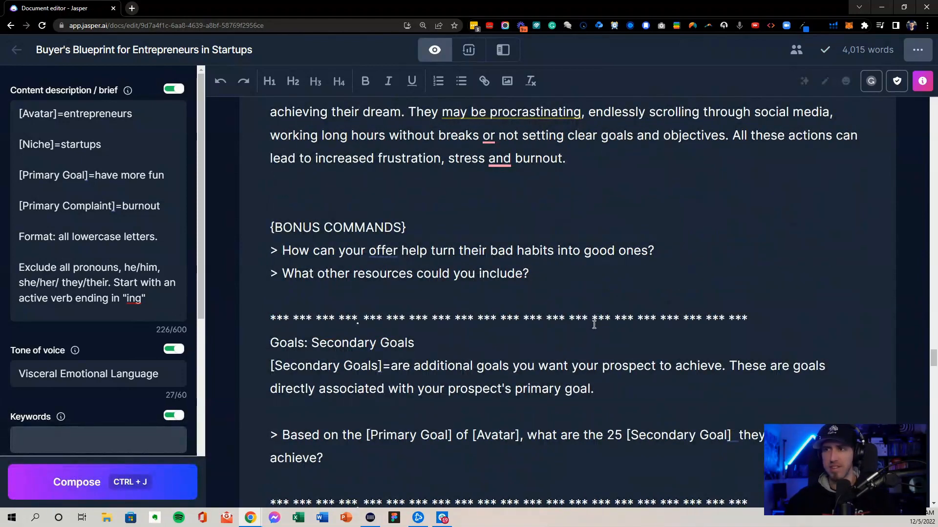
{"action": "scroll", "coordinate": [432, 251], "scroll_direction": "down", "scroll_amount": 18}
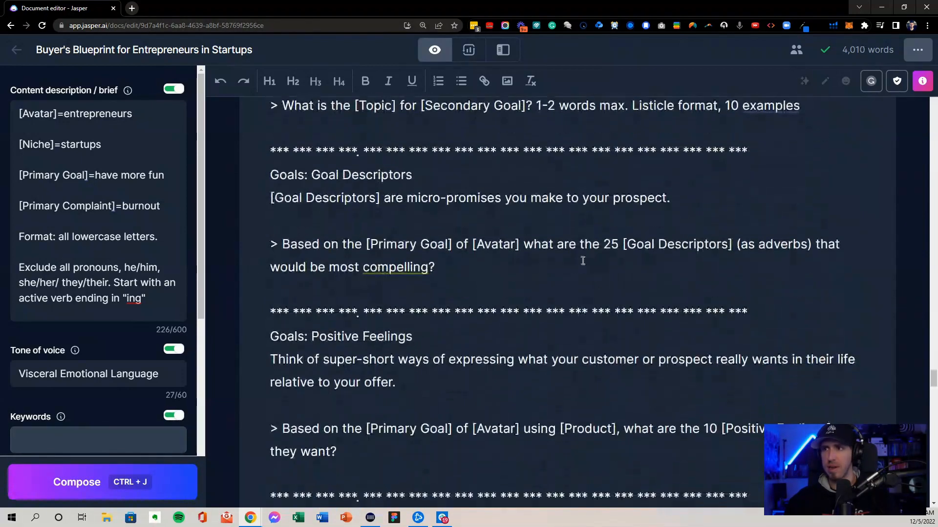
{"action": "scroll", "coordinate": [553, 264], "scroll_direction": "down", "scroll_amount": 15}
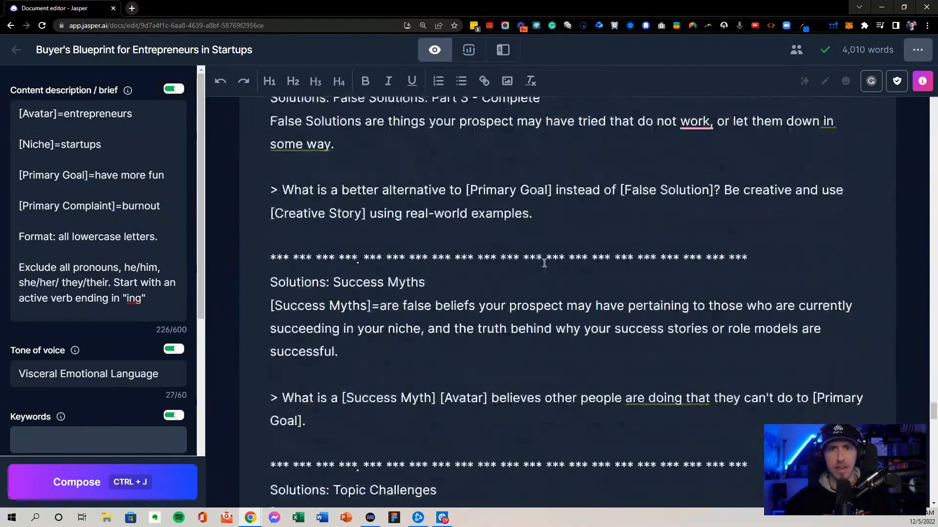
{"action": "scroll", "coordinate": [545, 263], "scroll_direction": "down", "scroll_amount": 4}
{"action": "scroll", "coordinate": [569, 269], "scroll_direction": "down", "scroll_amount": 1}
{"action": "scroll", "coordinate": [569, 274], "scroll_direction": "up", "scroll_amount": 1}
{"action": "scroll", "coordinate": [537, 254], "scroll_direction": "up", "scroll_amount": 1}
{"action": "left_click_drag", "start_coordinate": [270, 131], "coordinate": [501, 387]}
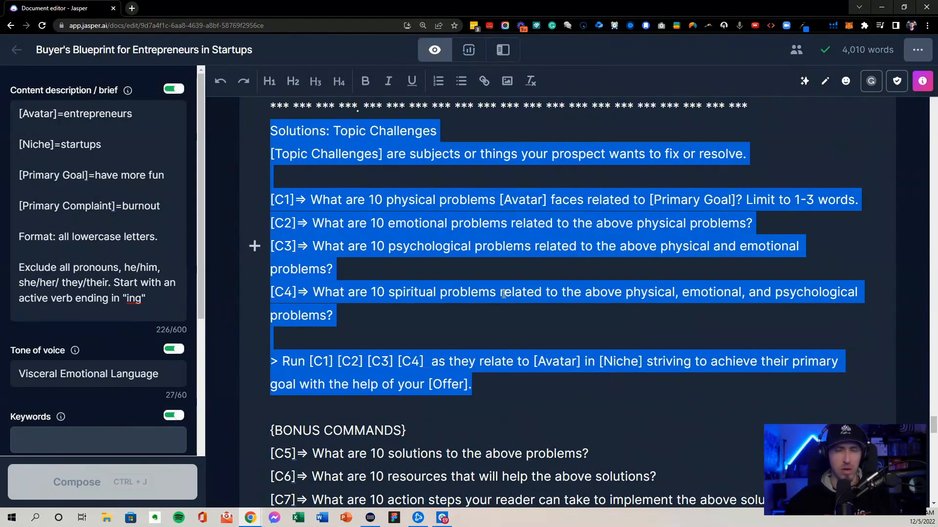
{"action": "key", "text": "Right"}
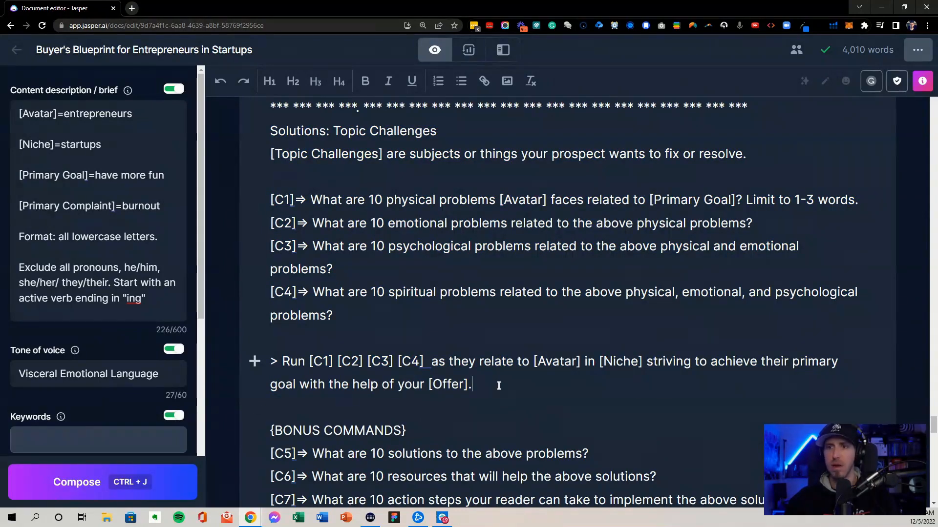
{"action": "key", "text": "ctrl+j"}
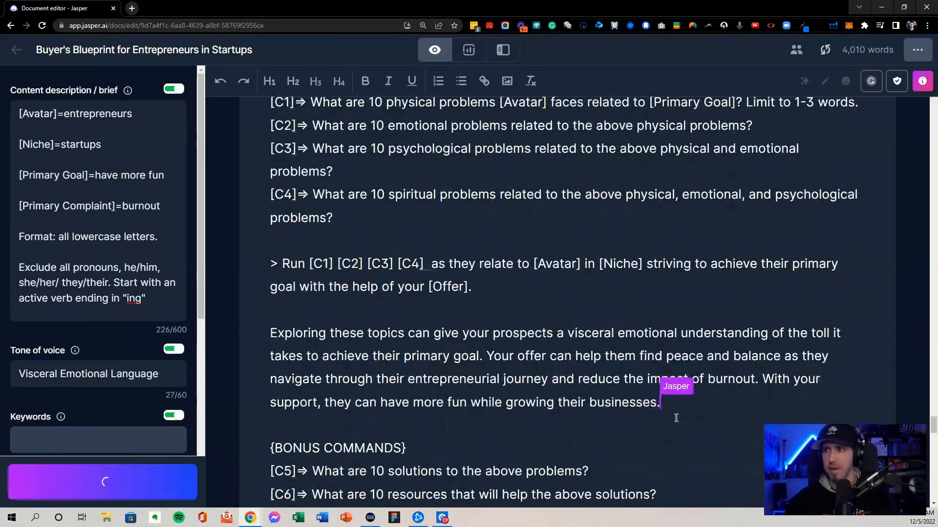
- Delete the paragraph generated below the Run [C1] to [C4] line and generate answers directly under [C1] about 10 physical problems
{"action": "left_click_drag", "start_coordinate": [722, 402], "coordinate": [273, 333]}
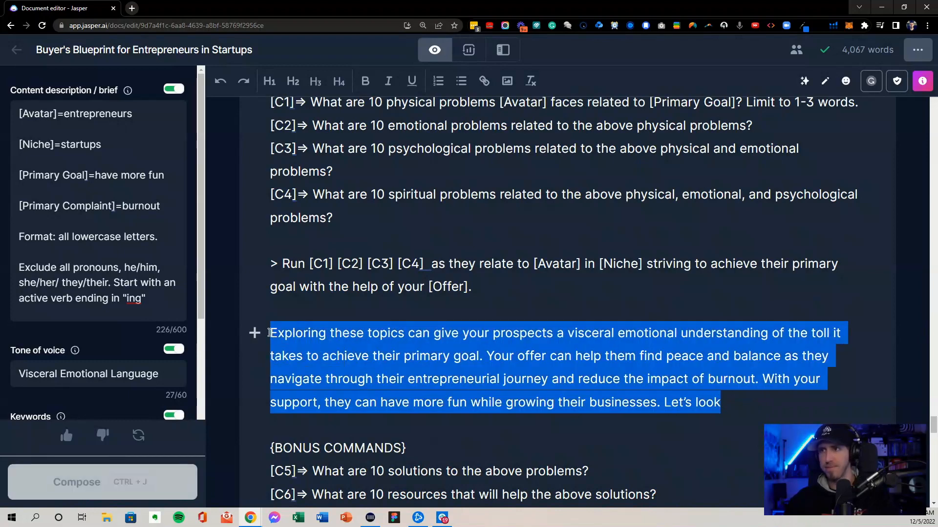
{"action": "key", "text": "BackSpace"}
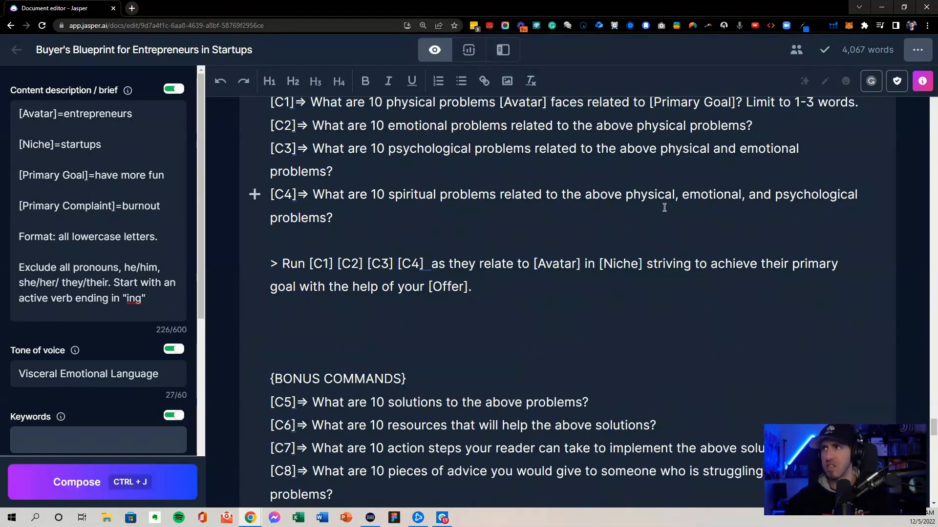
{"action": "scroll", "coordinate": [562, 262], "scroll_direction": "up", "scroll_amount": 5}
{"action": "scroll", "coordinate": [843, 354], "scroll_direction": "down", "scroll_amount": 1}
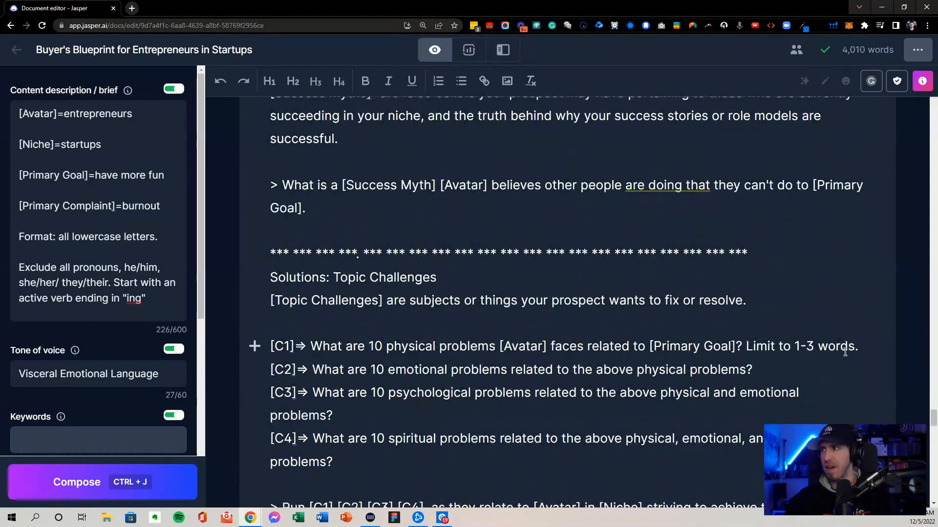
{"action": "key", "text": "ctrl+j"}
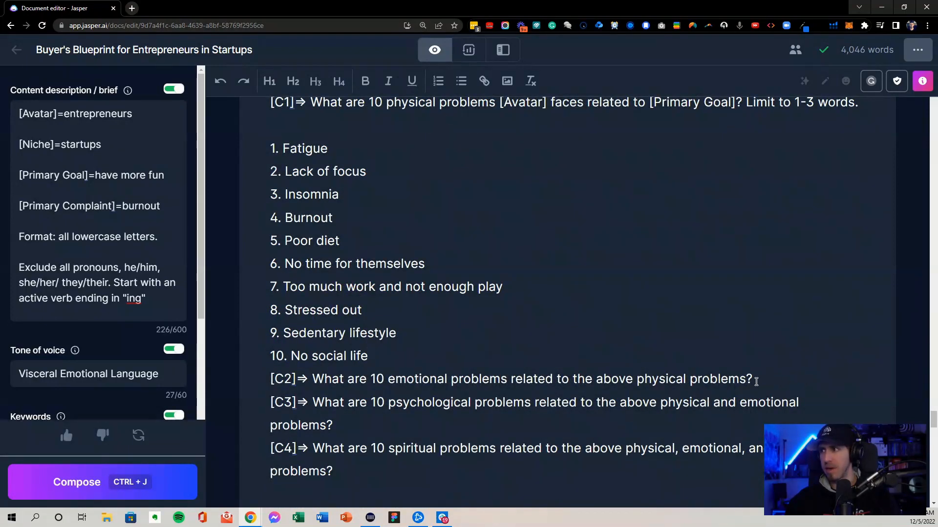
- Generate Jasper's lists below [C2] for 10 emotional problems and below [C3] for 10 psychological problems
{"action": "triple_click", "coordinate": [756, 379]}
{"action": "key", "text": "ctrl+j"}
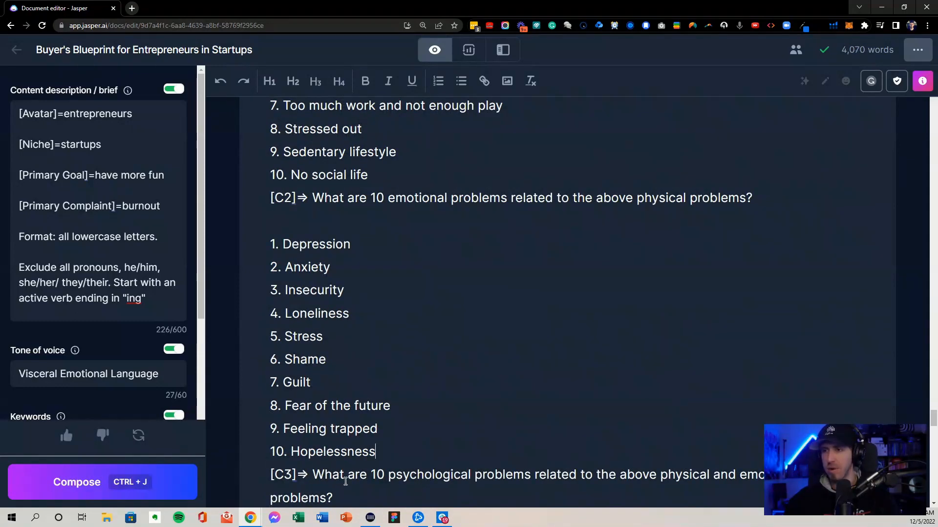
{"action": "scroll", "coordinate": [393, 458], "scroll_direction": "down", "scroll_amount": 4}
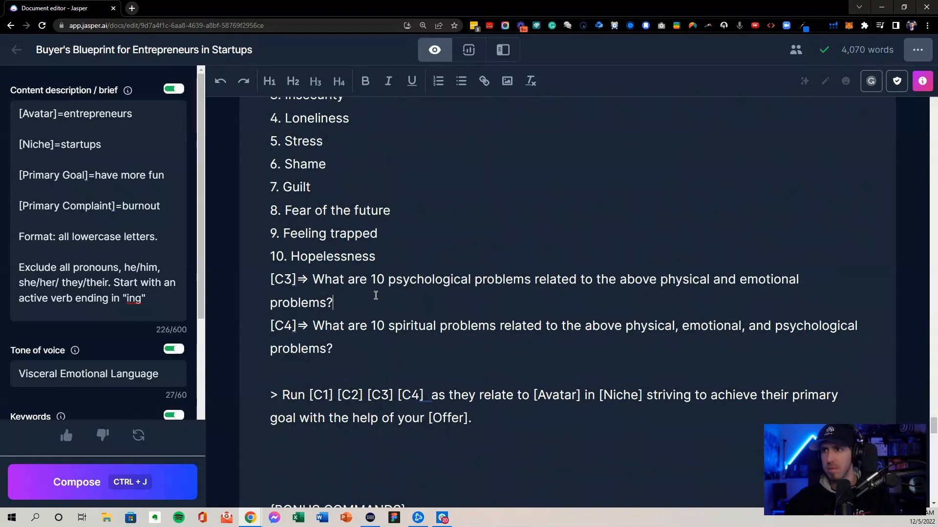
{"action": "key", "text": "ctrl+j"}
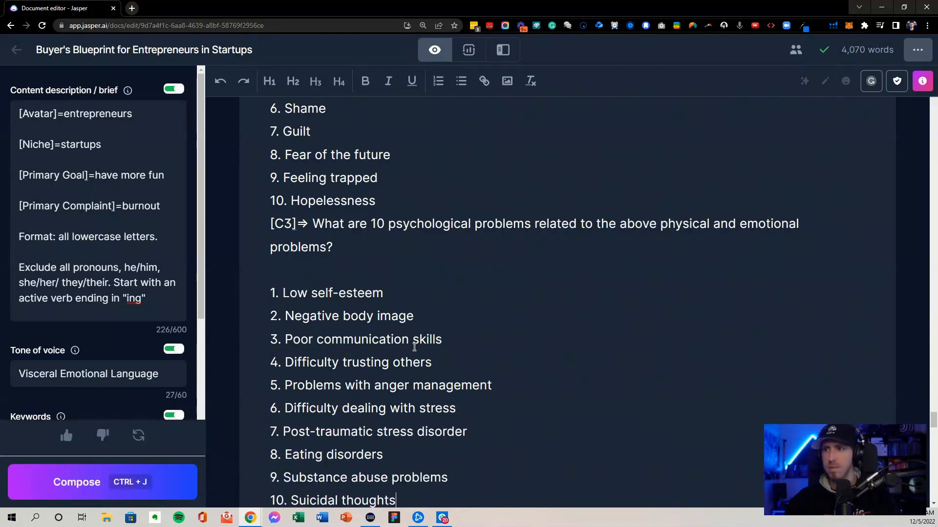
- Generate Jasper's list of 10 spiritual problems directly below the [C4] command
{"action": "scroll", "coordinate": [537, 397], "scroll_direction": "down", "scroll_amount": 8}
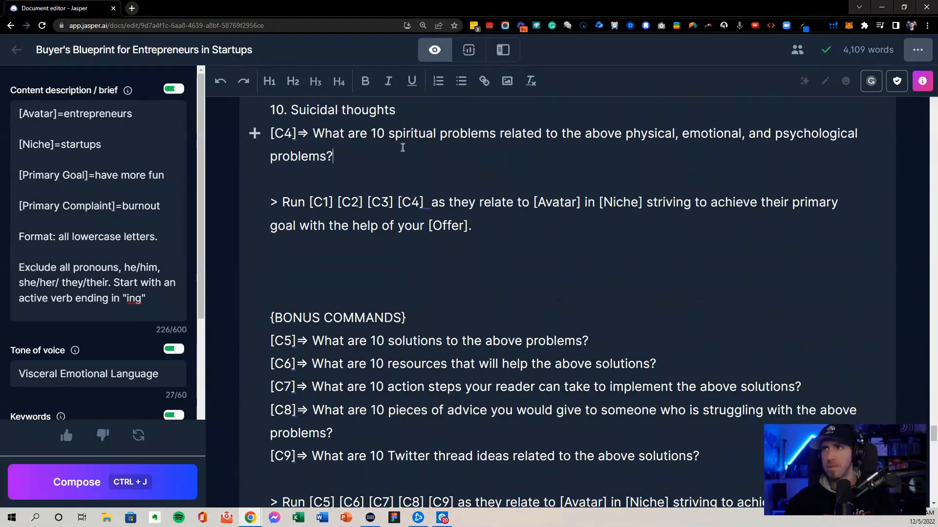
{"action": "triple_click", "coordinate": [353, 152]}
{"action": "key", "text": "ctrl+j"}
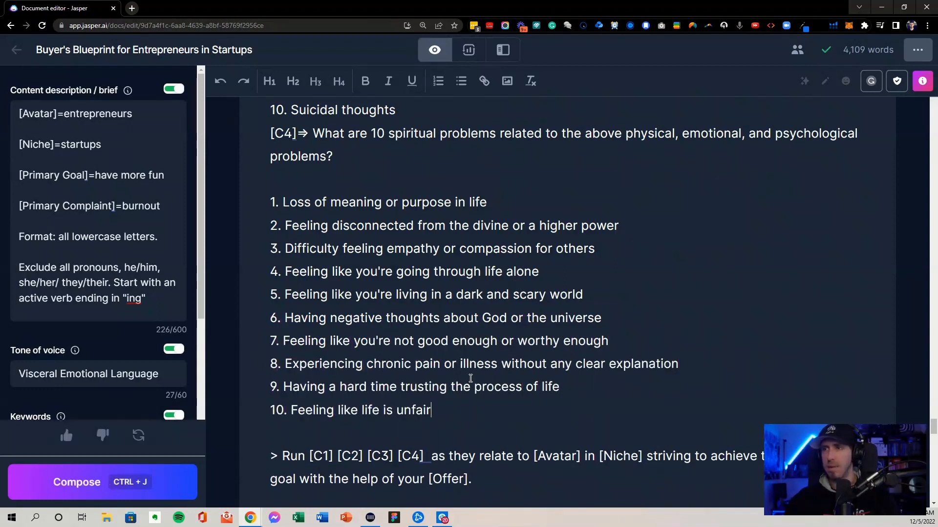
- Look through the Offers sections and highlight commands [C1] to [C12] of the bonus command stack under Offer Target
{"action": "scroll", "coordinate": [775, 410], "scroll_direction": "down", "scroll_amount": 20}
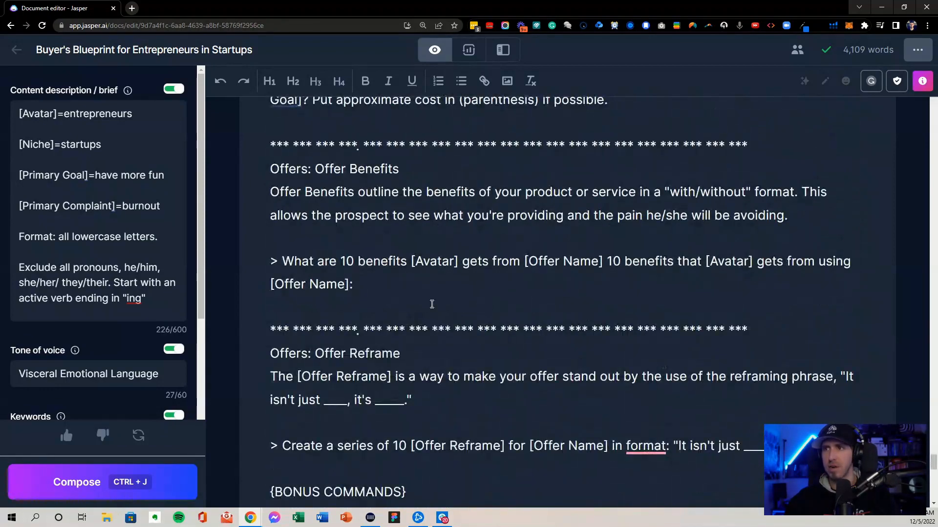
{"action": "scroll", "coordinate": [347, 274], "scroll_direction": "up", "scroll_amount": 3}
{"action": "scroll", "coordinate": [283, 328], "scroll_direction": "down", "scroll_amount": 13}
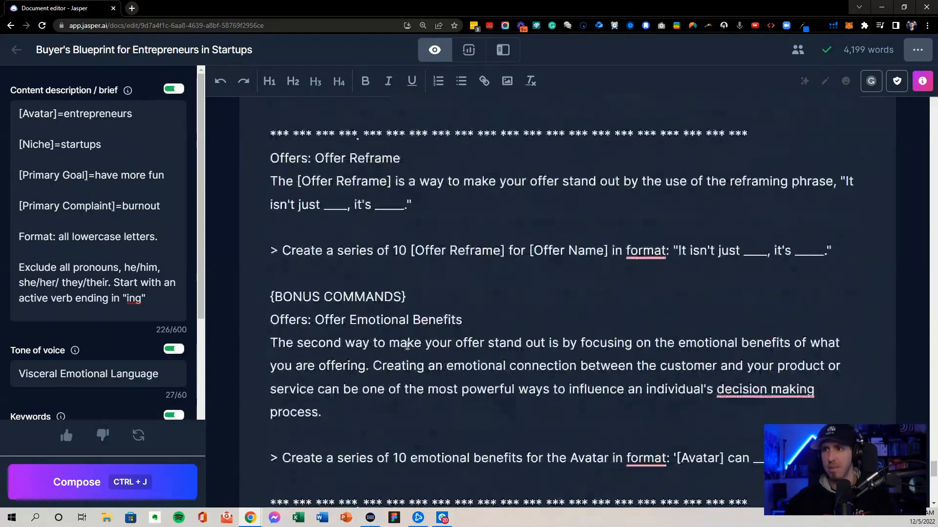
{"action": "scroll", "coordinate": [434, 298], "scroll_direction": "down", "scroll_amount": 4}
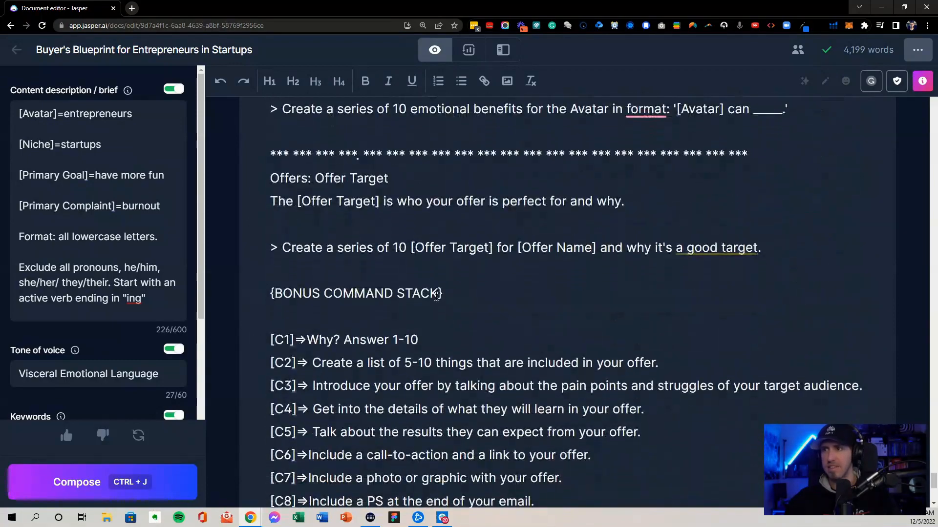
{"action": "left_click_drag", "start_coordinate": [297, 214], "coordinate": [551, 440]}
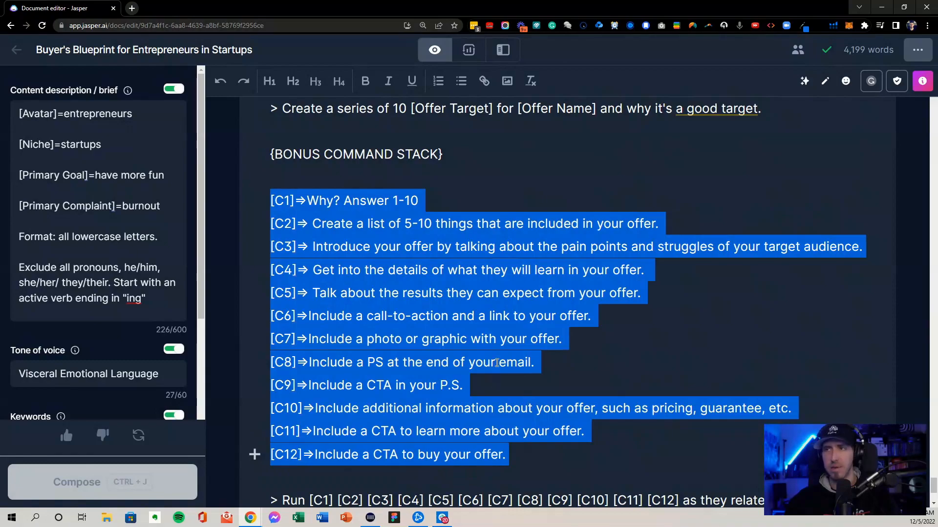
- Return to the content brief near the document's start and review the recipe answers from Primary Goal to Primary Complaint
{"action": "scroll", "coordinate": [516, 361], "scroll_direction": "up", "scroll_amount": 12}
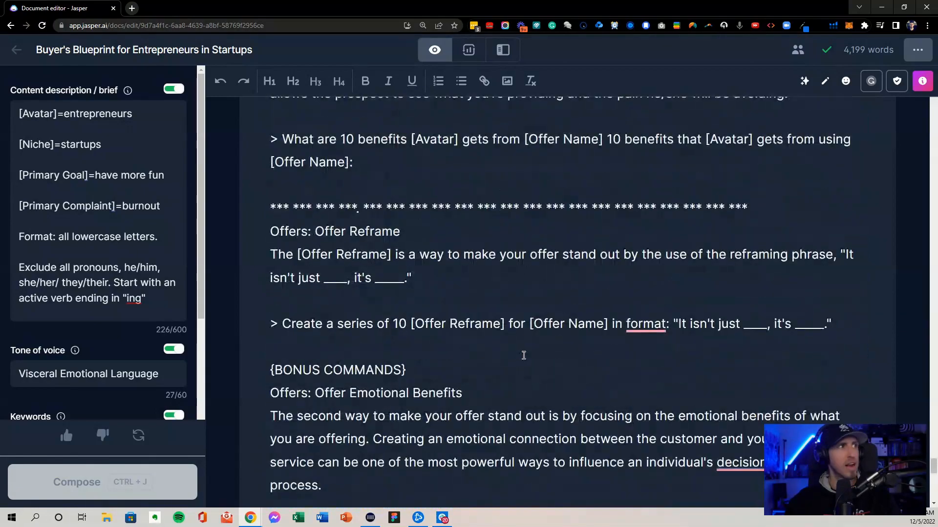
{"action": "scroll", "coordinate": [526, 353], "scroll_direction": "up", "scroll_amount": 20}
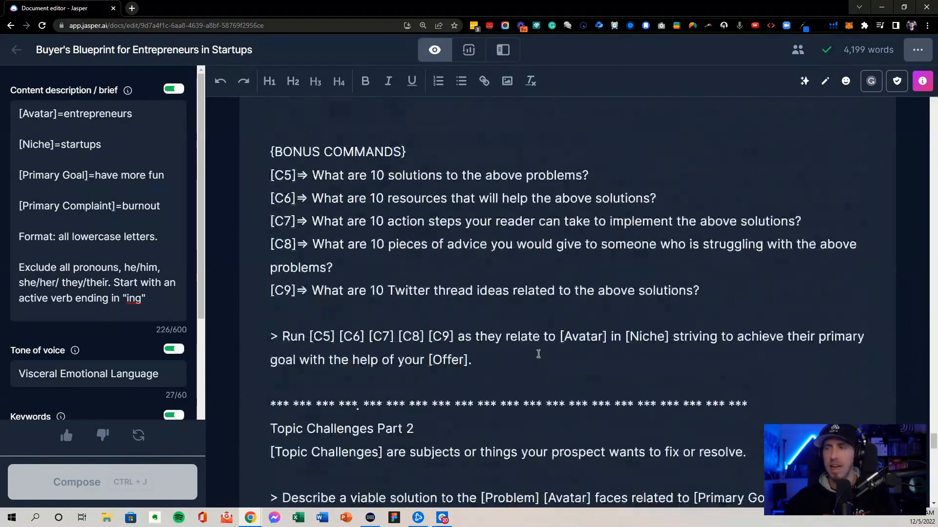
{"action": "scroll", "coordinate": [539, 353], "scroll_direction": "up", "scroll_amount": 20}
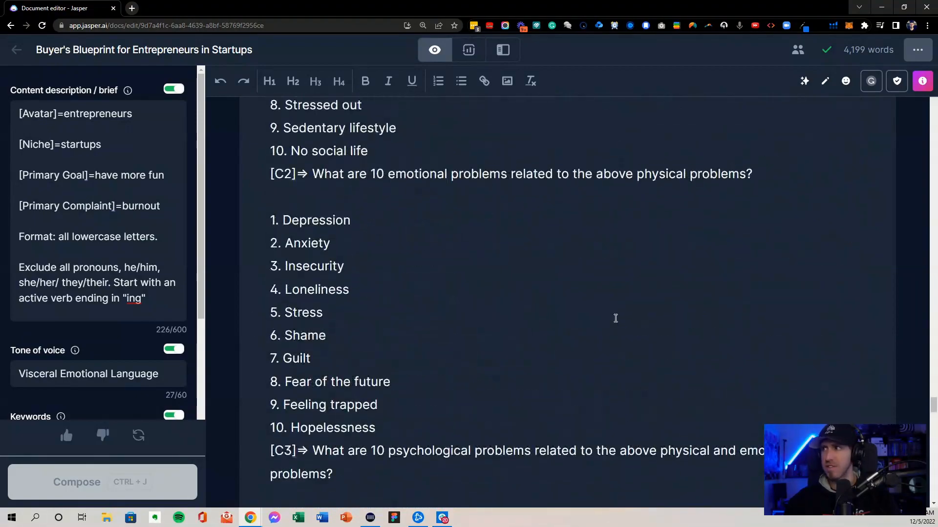
{"action": "left_click_drag", "start_coordinate": [934, 384], "coordinate": [931, 105]}
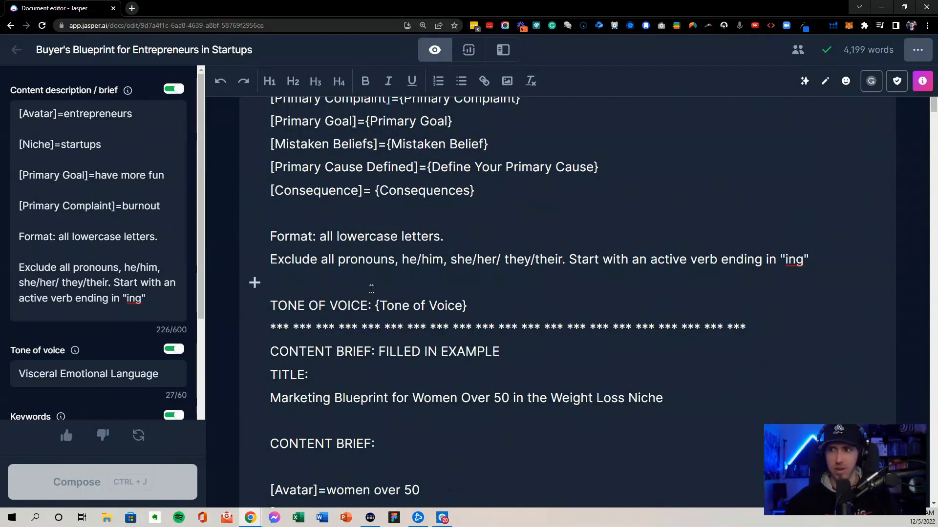
{"action": "scroll", "coordinate": [371, 288], "scroll_direction": "down", "scroll_amount": 9}
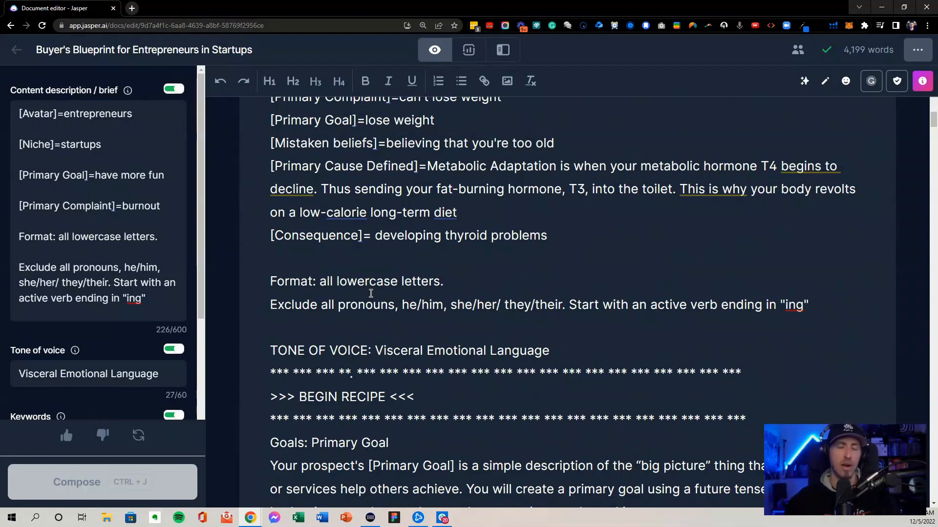
{"action": "scroll", "coordinate": [371, 293], "scroll_direction": "down", "scroll_amount": 11}
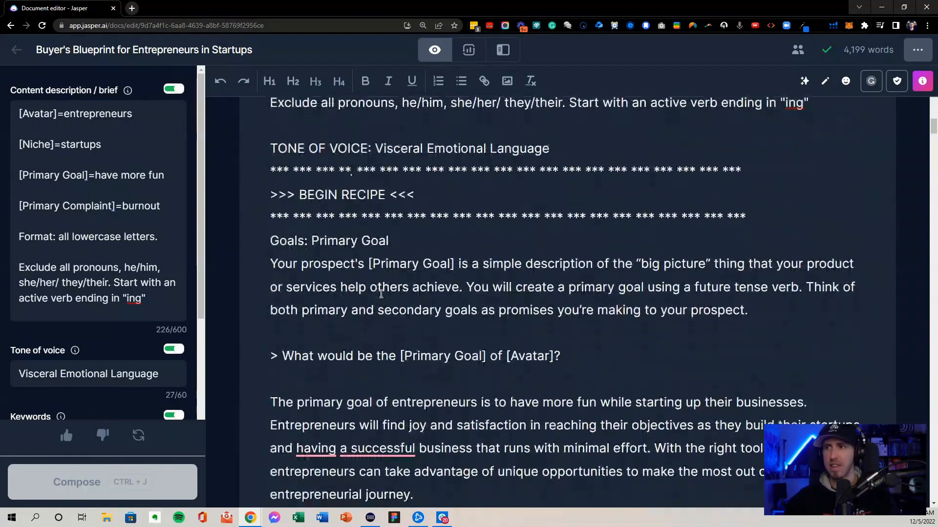
{"action": "scroll", "coordinate": [386, 295], "scroll_direction": "down", "scroll_amount": 7}
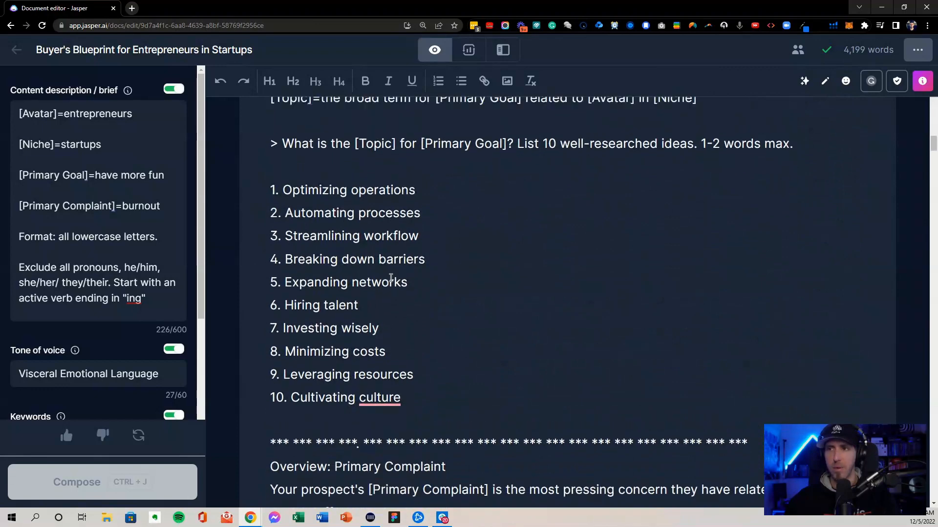
{"action": "scroll", "coordinate": [393, 289], "scroll_direction": "down", "scroll_amount": 3}
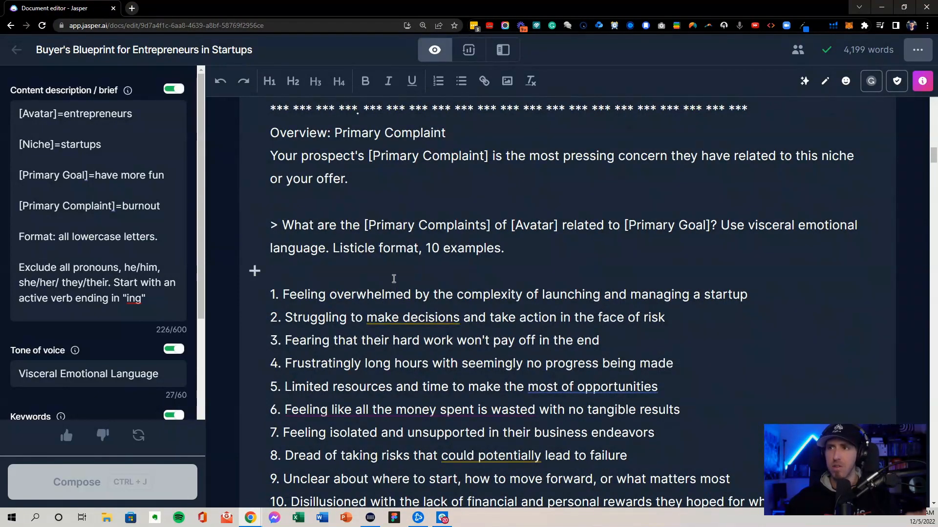
- Highlight the [Primary Complaints] prompt and review its ten-item list and the paragraph that follows
{"action": "scroll", "coordinate": [393, 280], "scroll_direction": "down", "scroll_amount": 1}
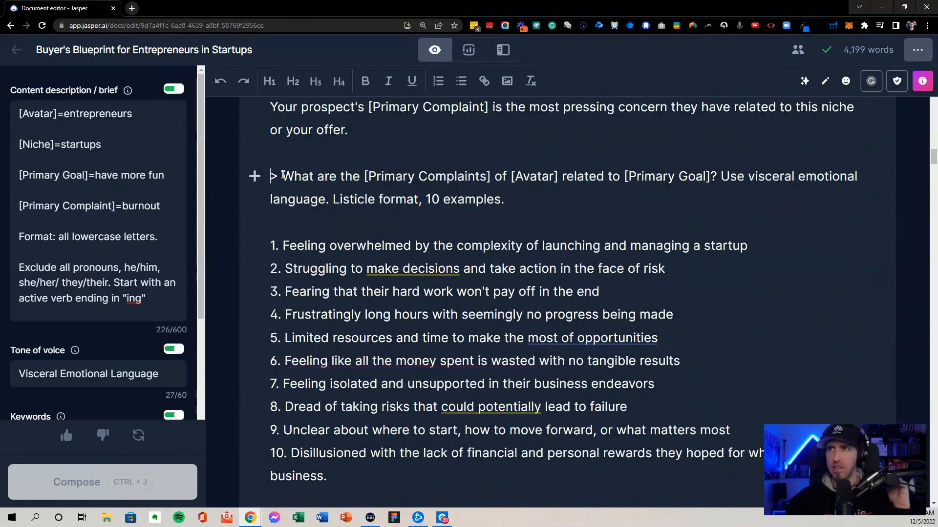
{"action": "left_click_drag", "start_coordinate": [268, 176], "coordinate": [573, 205]}
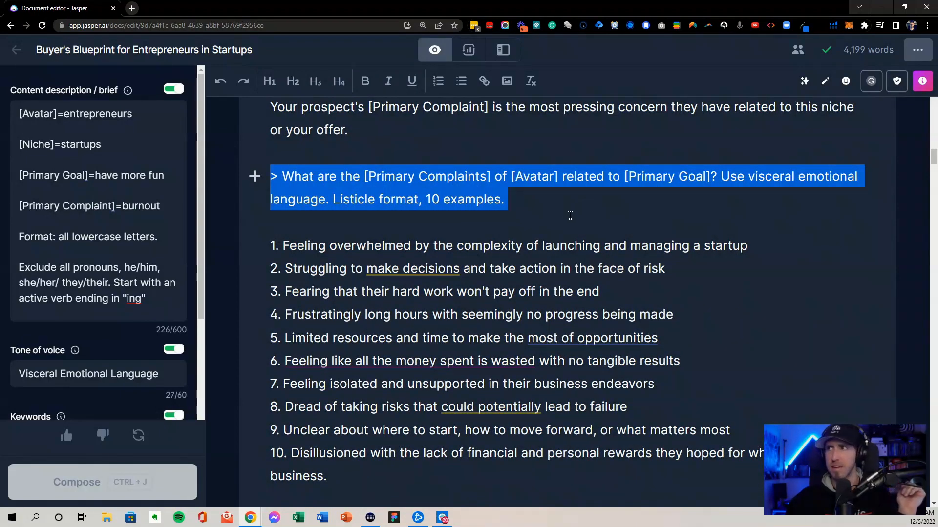
{"action": "scroll", "coordinate": [487, 356], "scroll_direction": "down", "scroll_amount": 4}
{"action": "left_click_drag", "start_coordinate": [279, 329], "coordinate": [364, 309]}
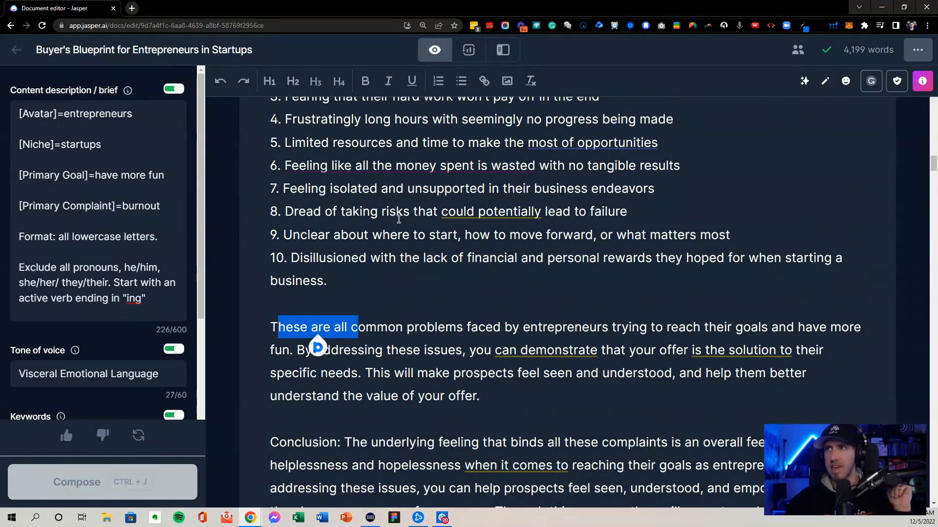
{"action": "scroll", "coordinate": [399, 219], "scroll_direction": "up", "scroll_amount": 3}
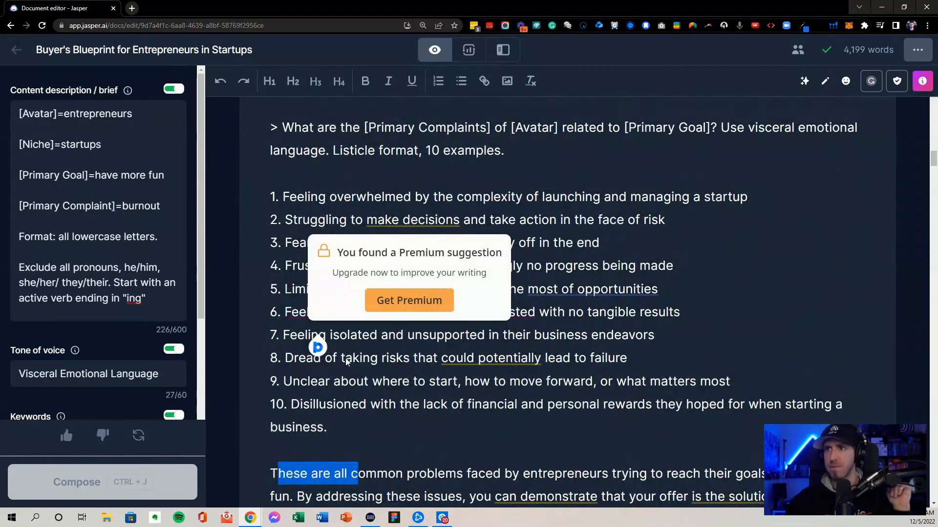
{"action": "left_click", "coordinate": [426, 361]}
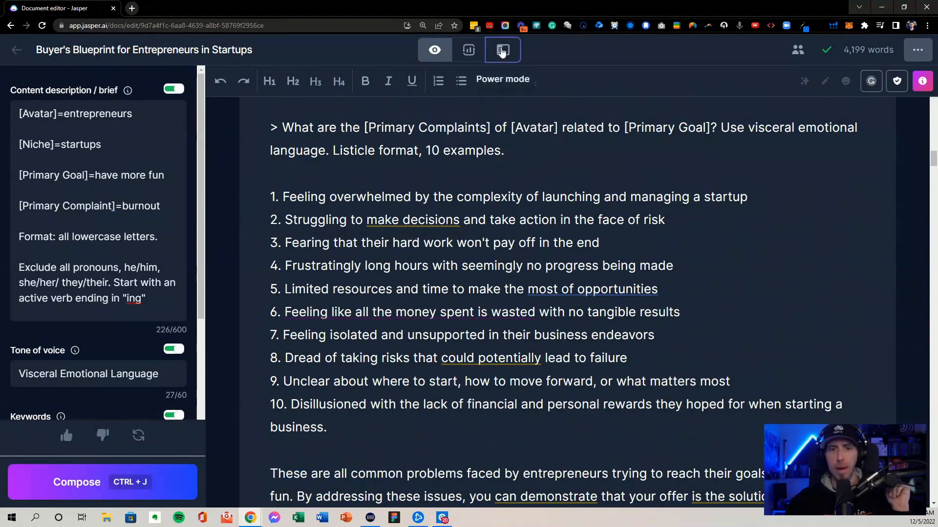
- Switch the document to power mode and open the One-Shot Blog Post template
{"action": "left_click", "coordinate": [489, 62]}
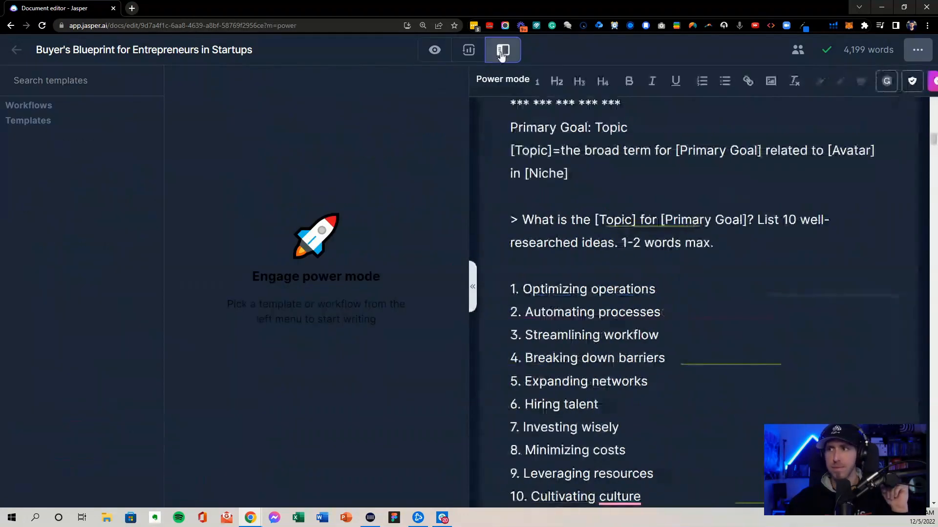
{"action": "scroll", "coordinate": [593, 299], "scroll_direction": "down", "scroll_amount": 15}
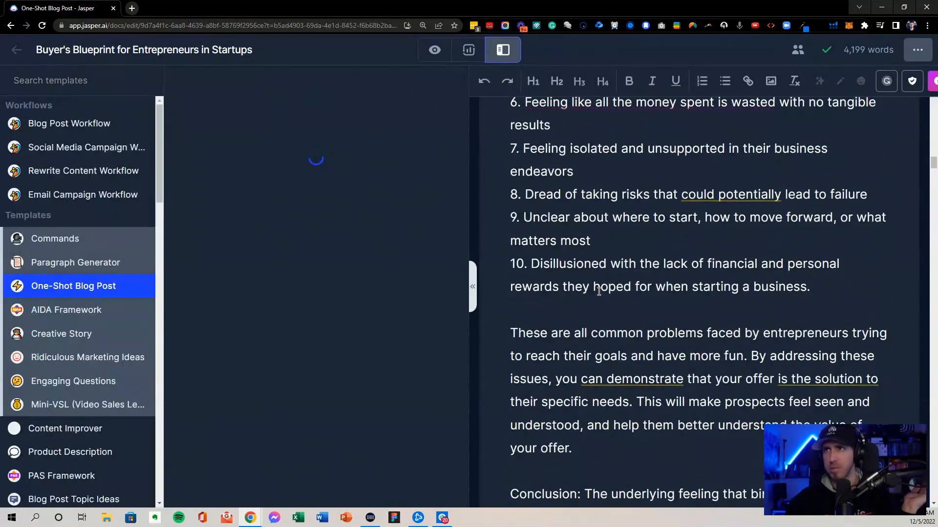
- Replace the Blog Topic's title with copied item 9, "Becoming overwhelmed by the countless decisions that need to be made when scaling a business"
{"action": "scroll", "coordinate": [598, 292], "scroll_direction": "down", "scroll_amount": 10}
{"action": "scroll", "coordinate": [601, 291], "scroll_direction": "down", "scroll_amount": 12}
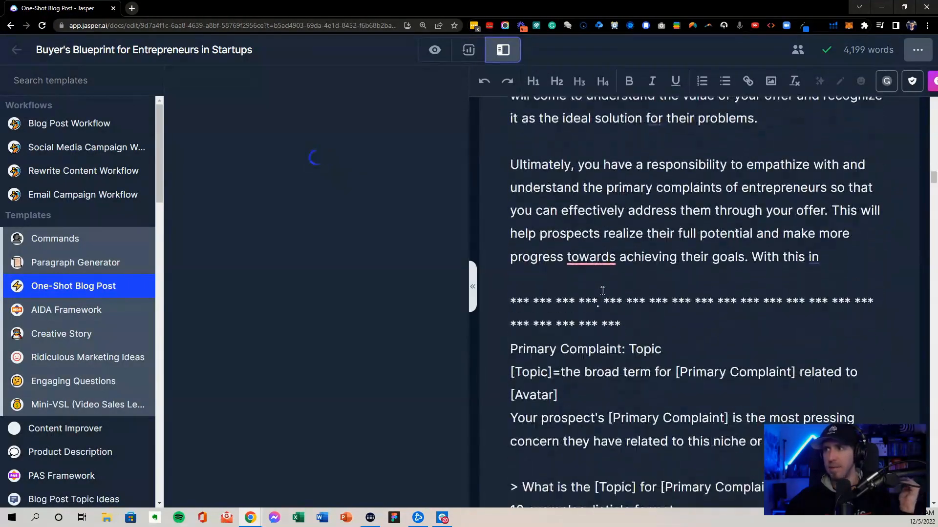
{"action": "scroll", "coordinate": [604, 290], "scroll_direction": "down", "scroll_amount": 8}
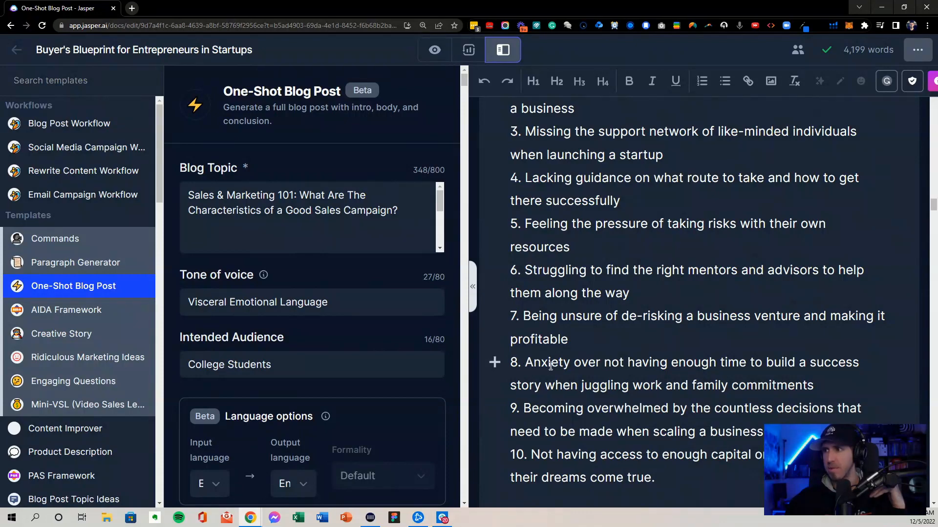
{"action": "scroll", "coordinate": [550, 366], "scroll_direction": "down", "scroll_amount": 1}
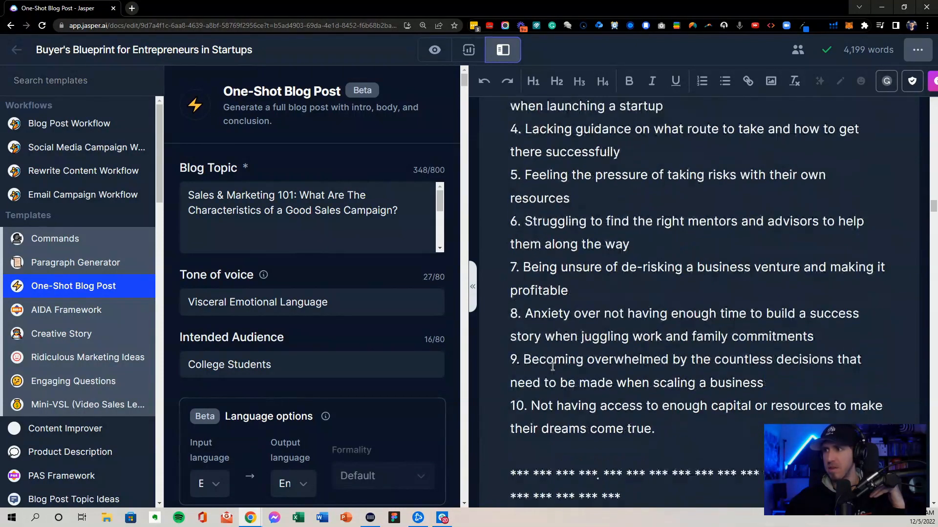
{"action": "left_click", "coordinate": [759, 378], "text": "shift"}
{"action": "key", "text": "ctrl+c"}
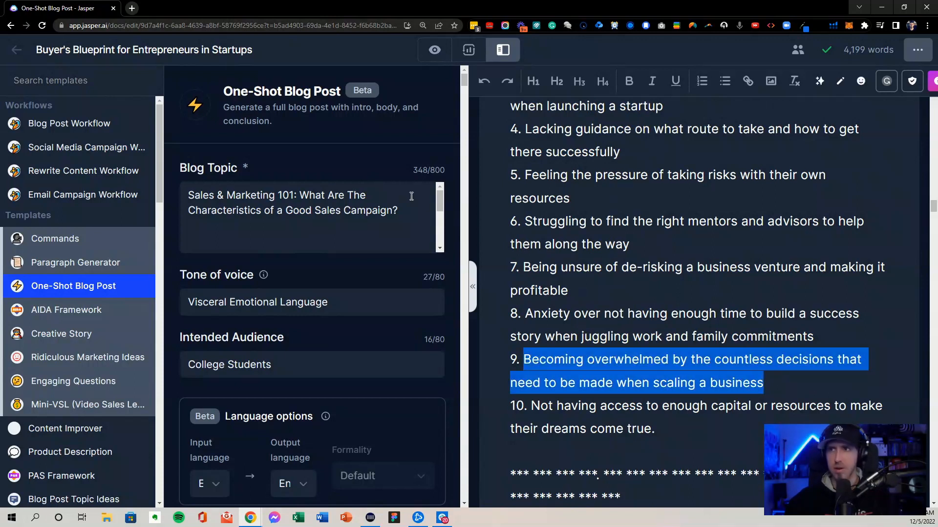
{"action": "left_click", "coordinate": [187, 195]}
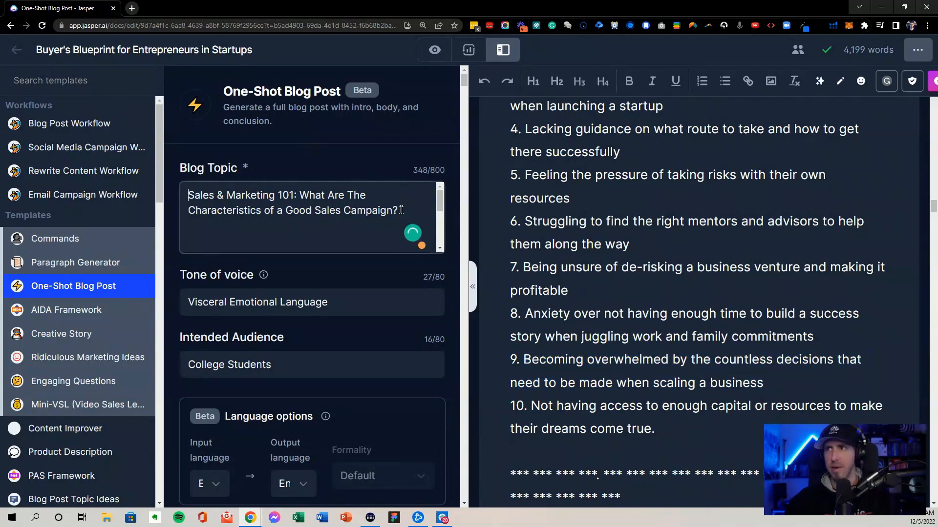
{"action": "left_click", "coordinate": [404, 210], "text": "shift"}
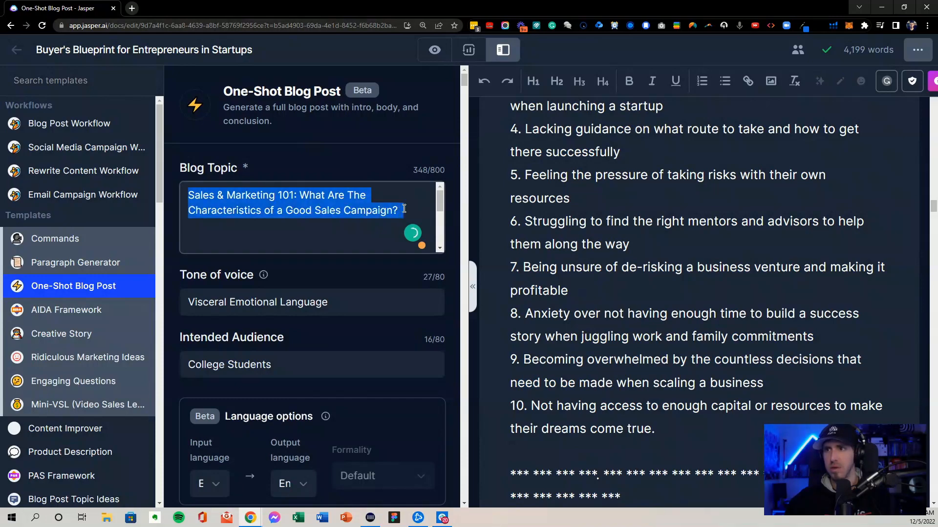
{"action": "key", "text": "BackSpace"}
{"action": "key", "text": "ctrl+v"}
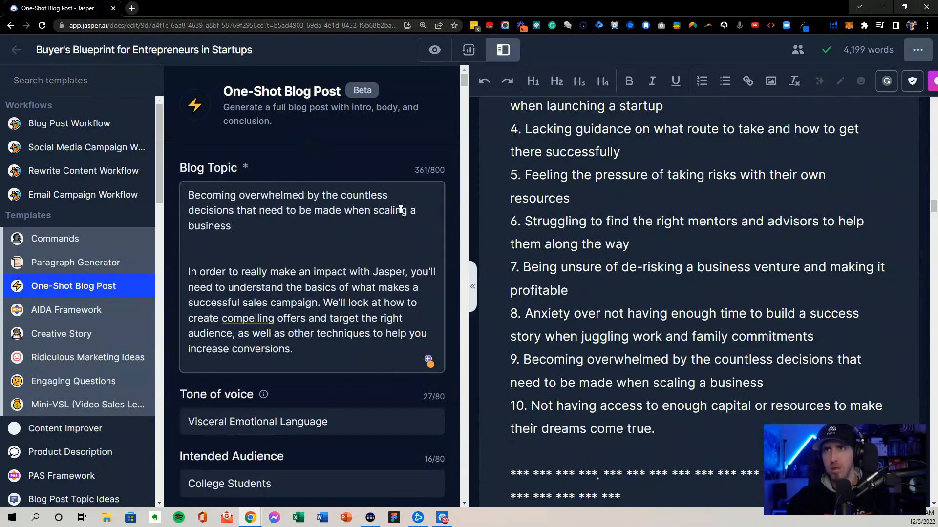
- Remove the leftover Jasper sales campaign description from the Blog Topic and set the Intended Audience to "Entrepreneurs in Startups"
{"action": "left_click_drag", "start_coordinate": [264, 244], "coordinate": [297, 350]}
{"action": "key", "text": "BackSpace"}
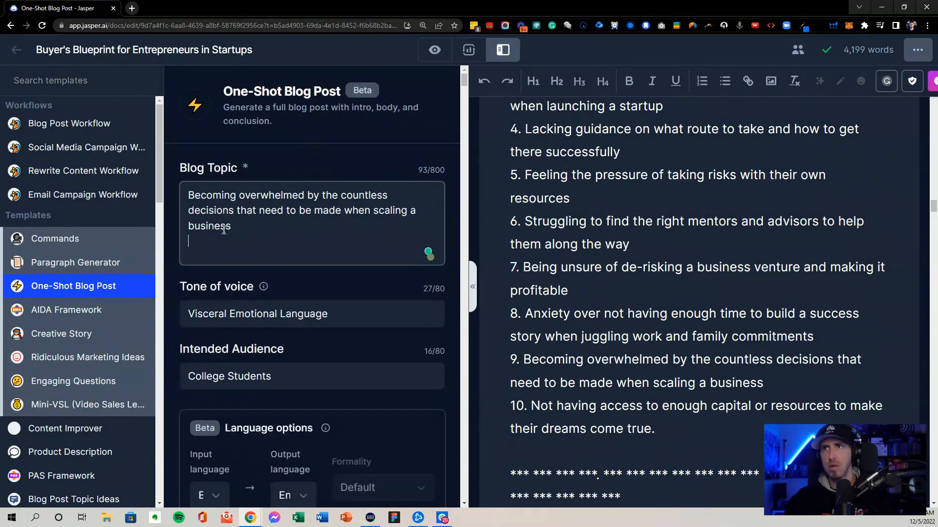
{"action": "triple_click", "coordinate": [222, 365]}
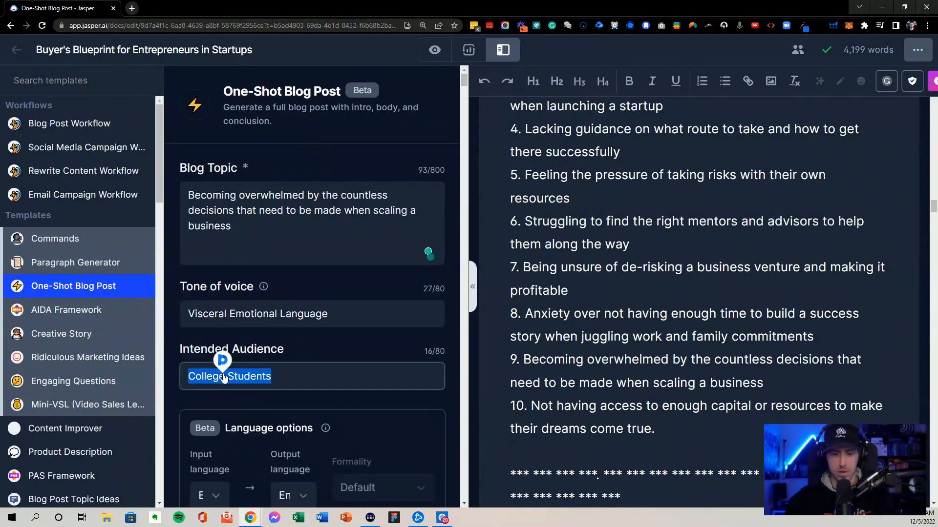
{"action": "type", "text": "Entrepreneurs in Startups"}
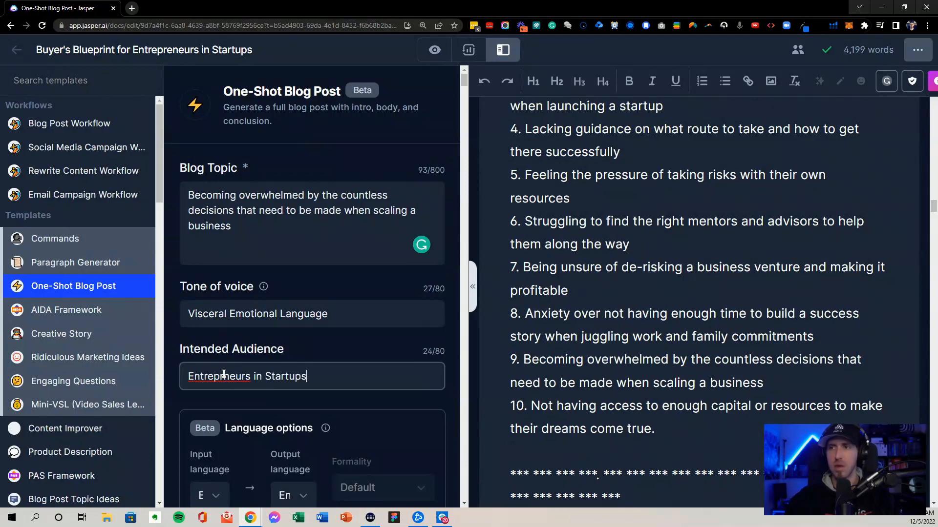
{"action": "scroll", "coordinate": [259, 308], "scroll_direction": "down", "scroll_amount": 3}
{"action": "left_click", "coordinate": [296, 403]}
{"action": "left_click", "coordinate": [230, 230]}
{"action": "triple_click", "coordinate": [230, 230]}
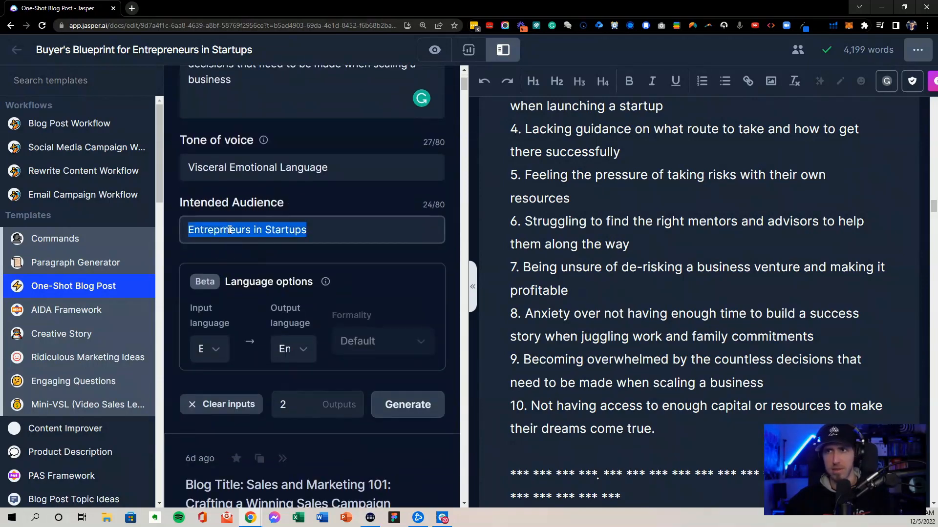
{"action": "double_click", "coordinate": [229, 230]}
{"action": "type", "text": "Entrepreneurs"}
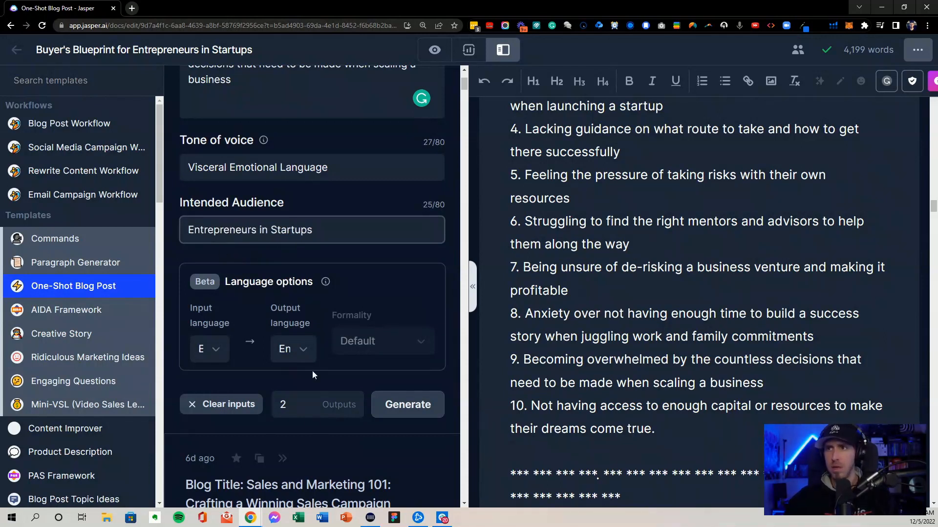
- Generate two One-Shot Blog Post outputs and highlight item 8, the anxiety over lacking time, in the document's complaints list
{"action": "left_click", "coordinate": [412, 404]}
{"action": "scroll", "coordinate": [410, 383], "scroll_direction": "down", "scroll_amount": 2}
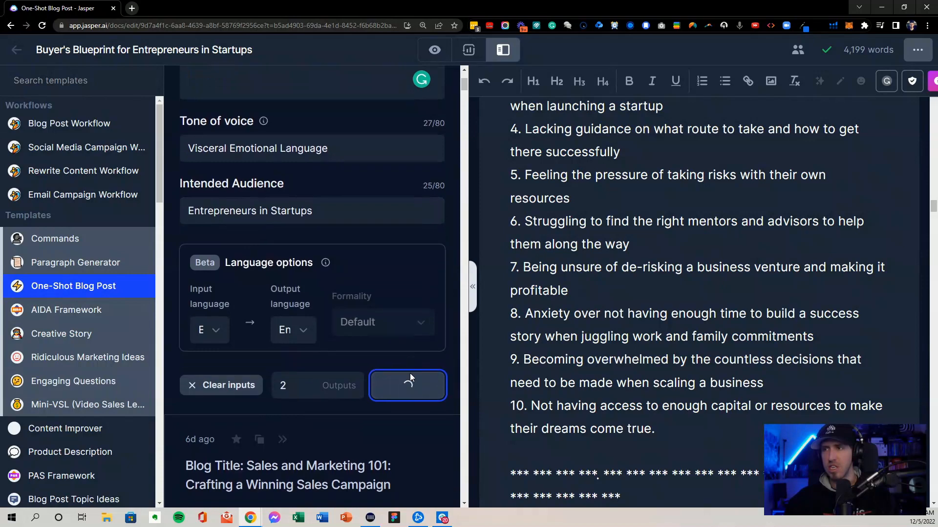
{"action": "scroll", "coordinate": [410, 378], "scroll_direction": "down", "scroll_amount": 1}
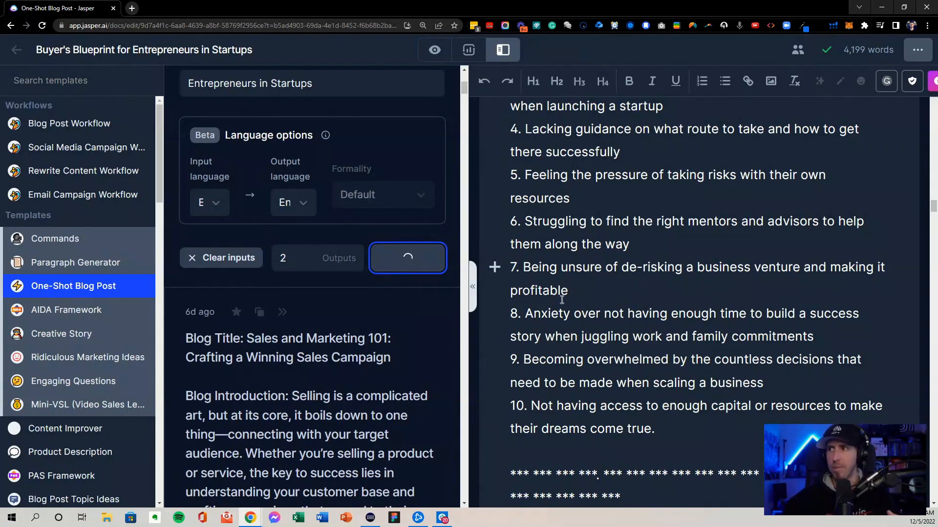
{"action": "left_click", "coordinate": [524, 315]}
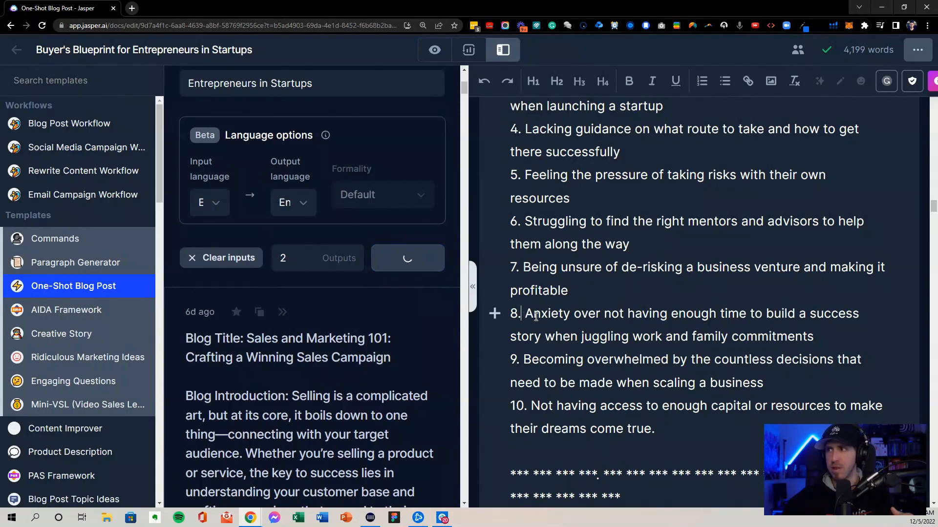
{"action": "left_click", "coordinate": [821, 329], "text": "shift"}
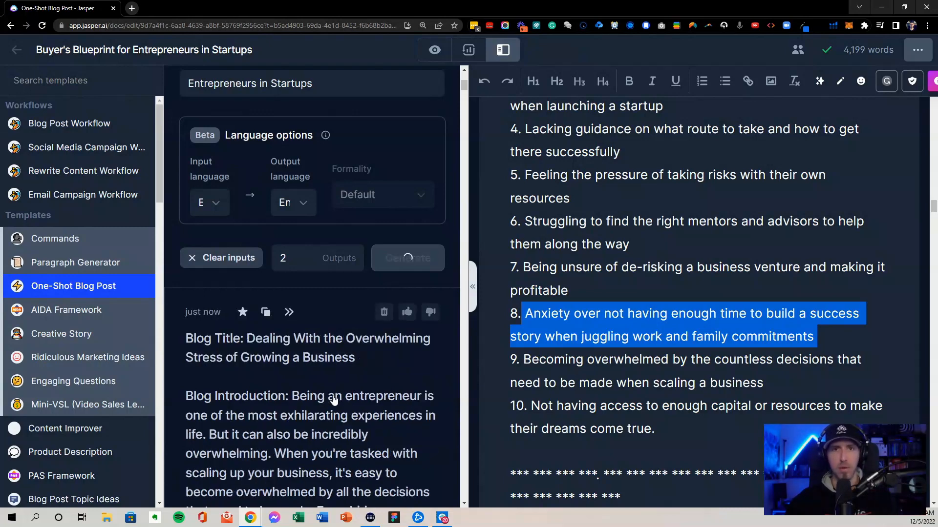
- Review the first generated blog post from its title through its body sections to the conclusion, and look over the other available templates
{"action": "scroll", "coordinate": [334, 399], "scroll_direction": "down", "scroll_amount": 2}
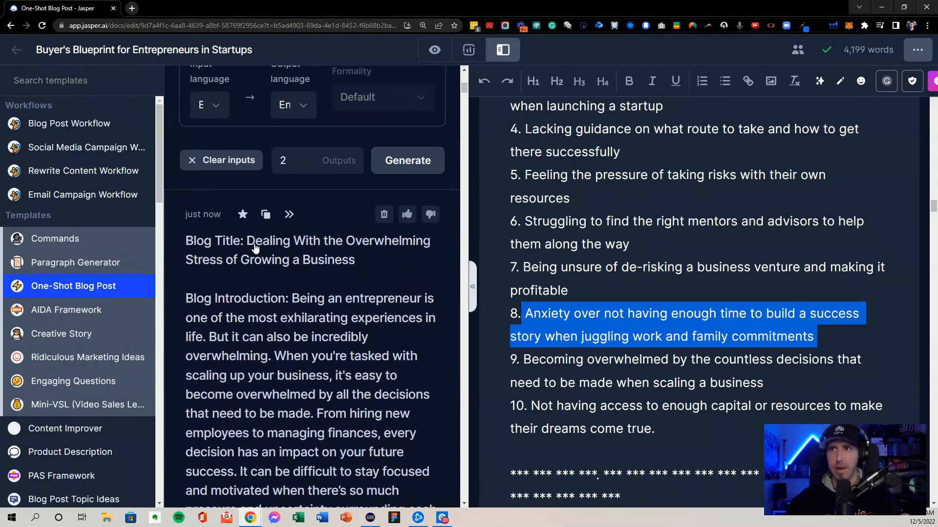
{"action": "scroll", "coordinate": [273, 259], "scroll_direction": "down", "scroll_amount": 2}
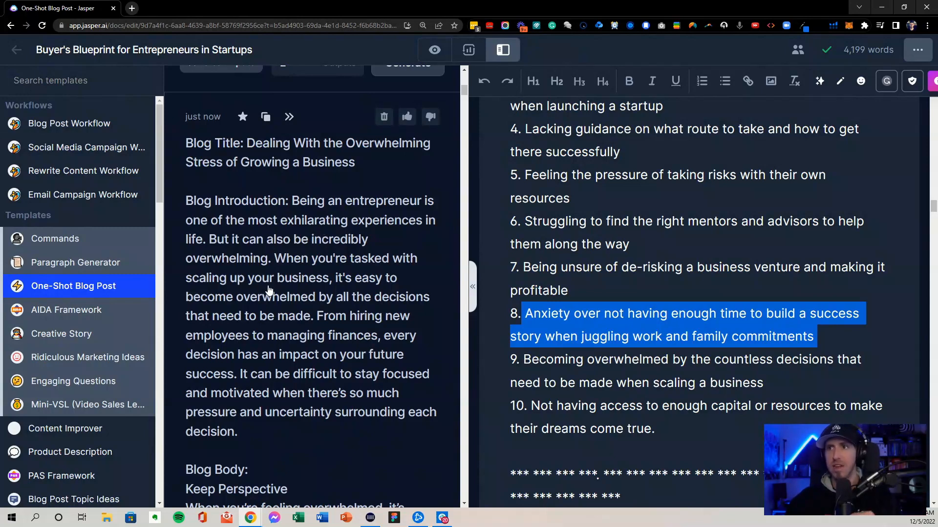
{"action": "scroll", "coordinate": [274, 307], "scroll_direction": "down", "scroll_amount": 1}
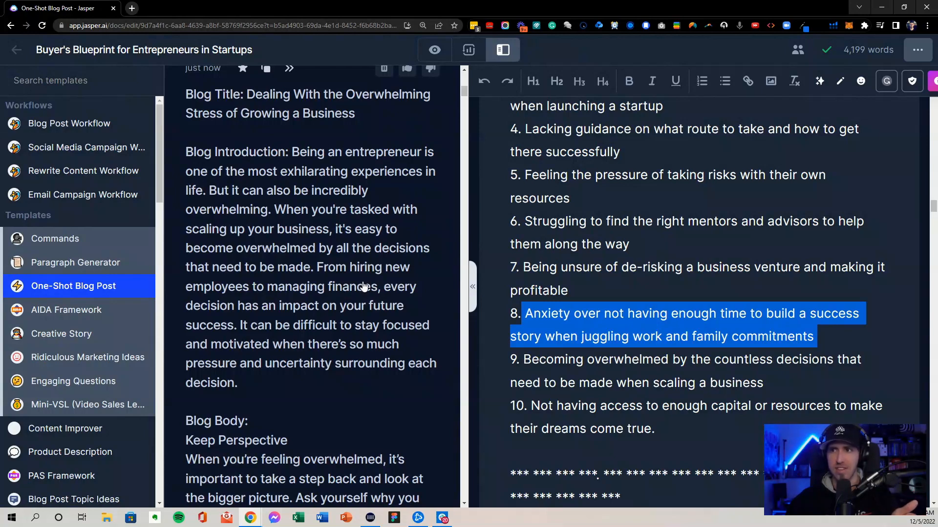
{"action": "scroll", "coordinate": [364, 278], "scroll_direction": "down", "scroll_amount": 1}
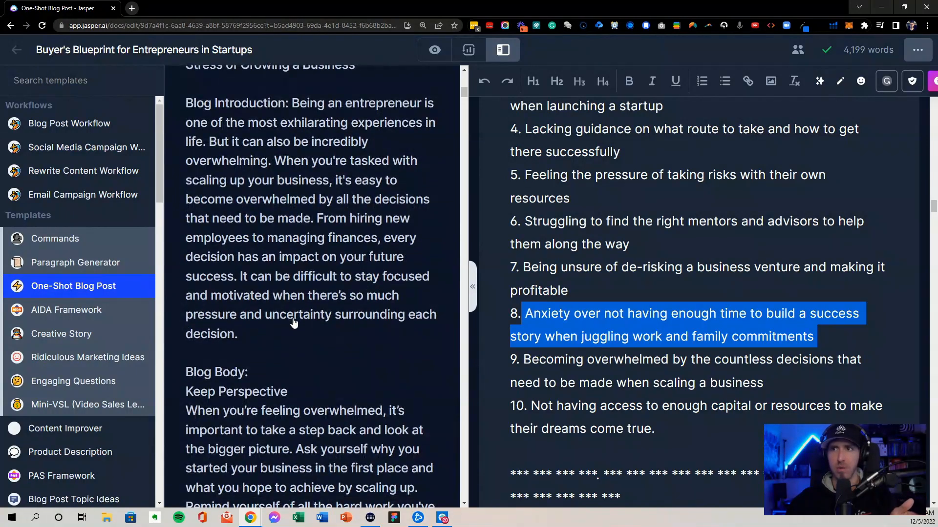
{"action": "scroll", "coordinate": [294, 324], "scroll_direction": "down", "scroll_amount": 1}
{"action": "scroll", "coordinate": [285, 293], "scroll_direction": "down", "scroll_amount": 1}
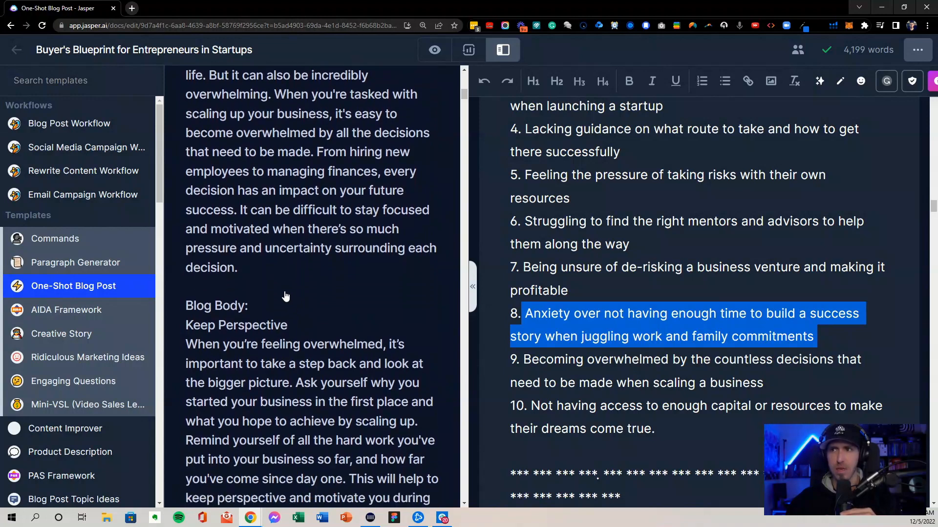
{"action": "scroll", "coordinate": [280, 266], "scroll_direction": "down", "scroll_amount": 1}
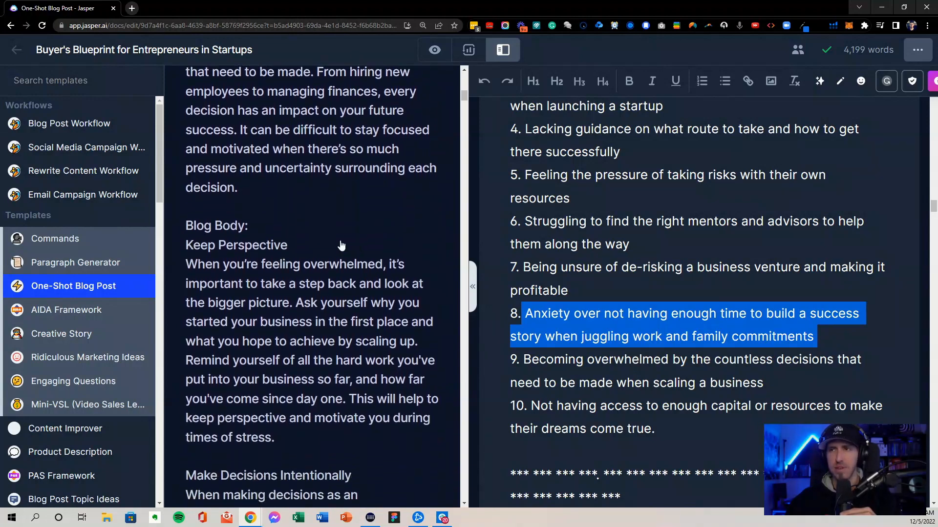
{"action": "scroll", "coordinate": [233, 302], "scroll_direction": "down", "scroll_amount": 1}
{"action": "scroll", "coordinate": [266, 324], "scroll_direction": "down", "scroll_amount": 5}
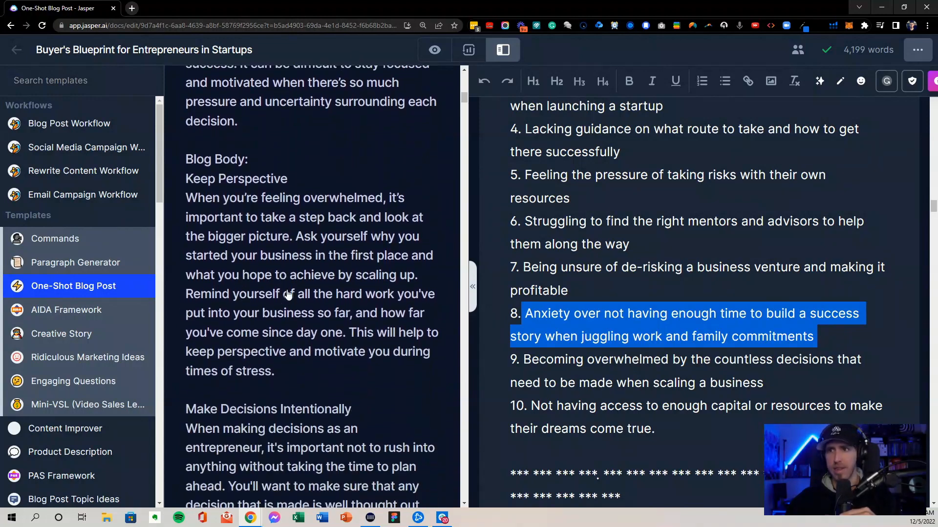
{"action": "scroll", "coordinate": [263, 336], "scroll_direction": "down", "scroll_amount": 8}
{"action": "scroll", "coordinate": [288, 299], "scroll_direction": "down", "scroll_amount": 2}
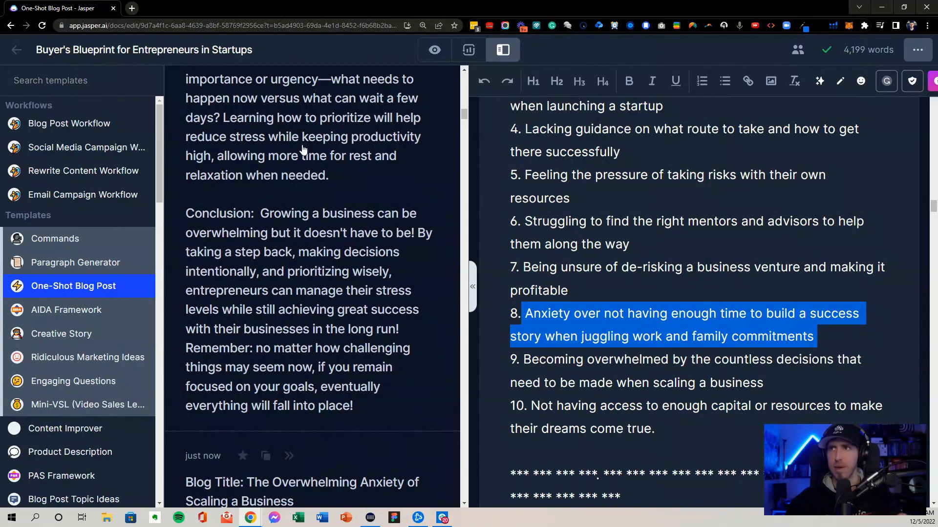
{"action": "scroll", "coordinate": [343, 262], "scroll_direction": "up", "scroll_amount": 2}
{"action": "scroll", "coordinate": [356, 283], "scroll_direction": "down", "scroll_amount": 2}
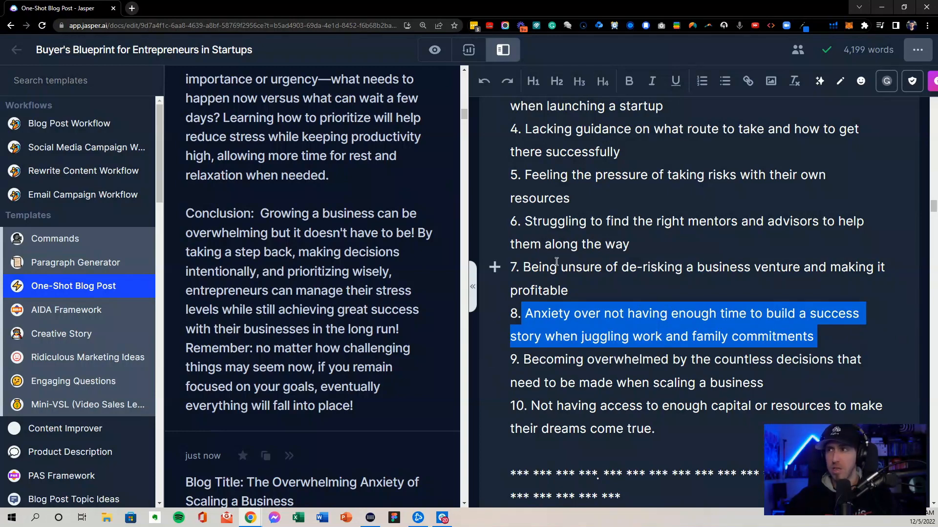
{"action": "scroll", "coordinate": [559, 266], "scroll_direction": "up", "scroll_amount": 2}
{"action": "scroll", "coordinate": [405, 260], "scroll_direction": "up", "scroll_amount": 3}
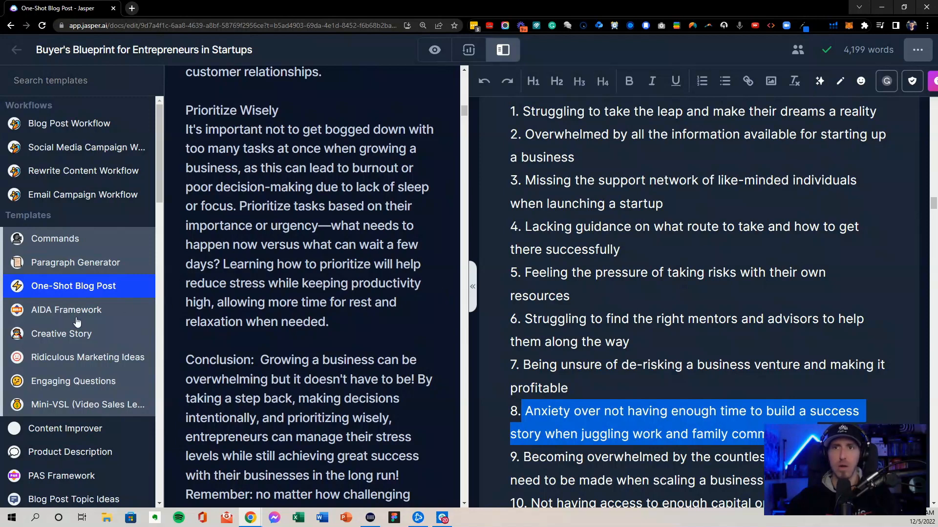
{"action": "scroll", "coordinate": [74, 320], "scroll_direction": "down", "scroll_amount": 2}
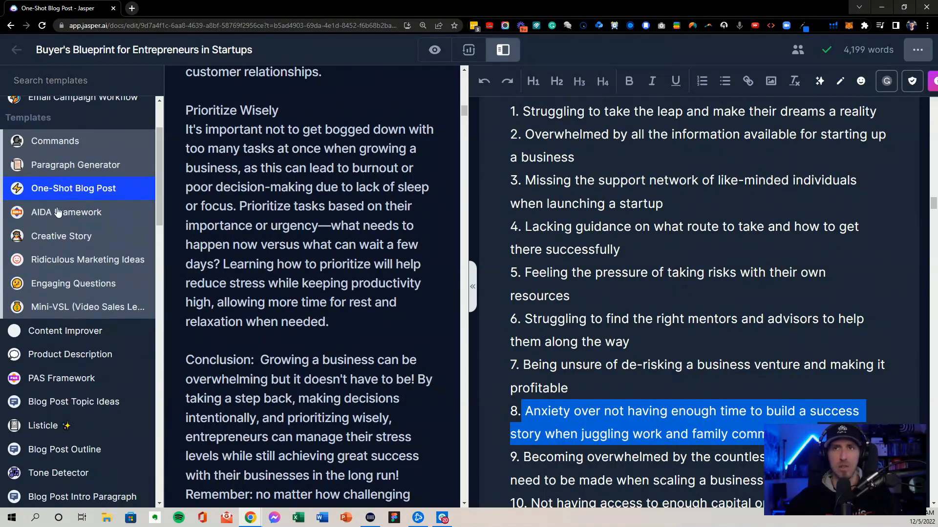